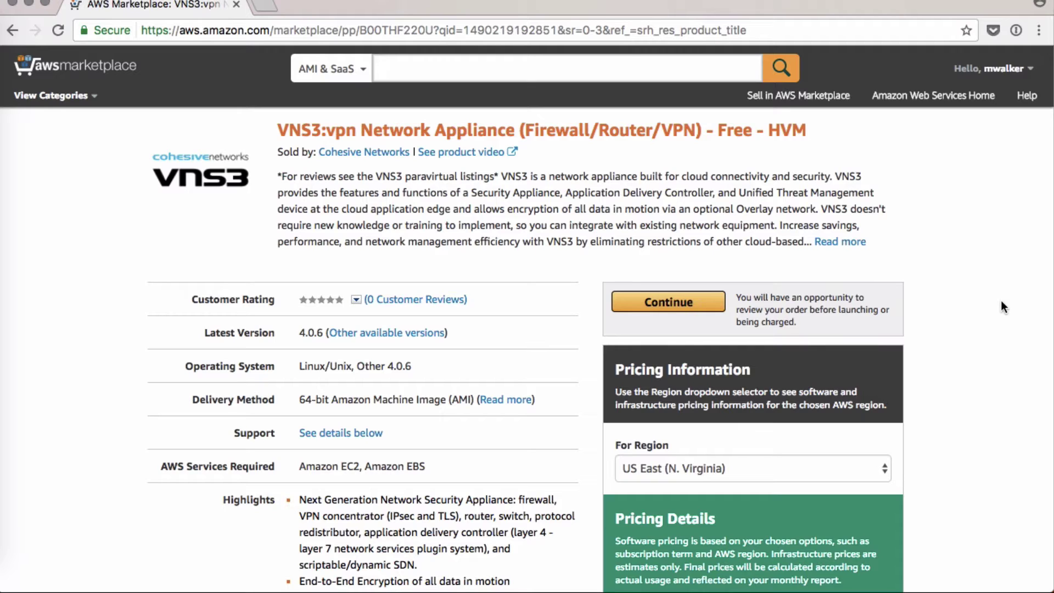
- Choose Manual Launch and launch the US East (Ohio) VNS3:vpn AMI with the EC2 Console
left_click(693, 301)
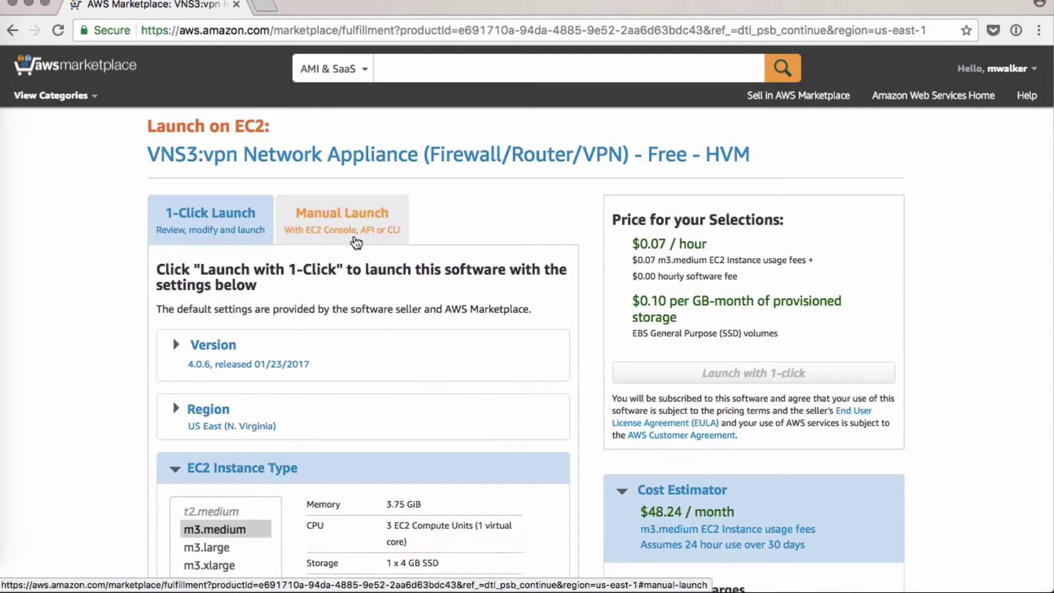
left_click(354, 235)
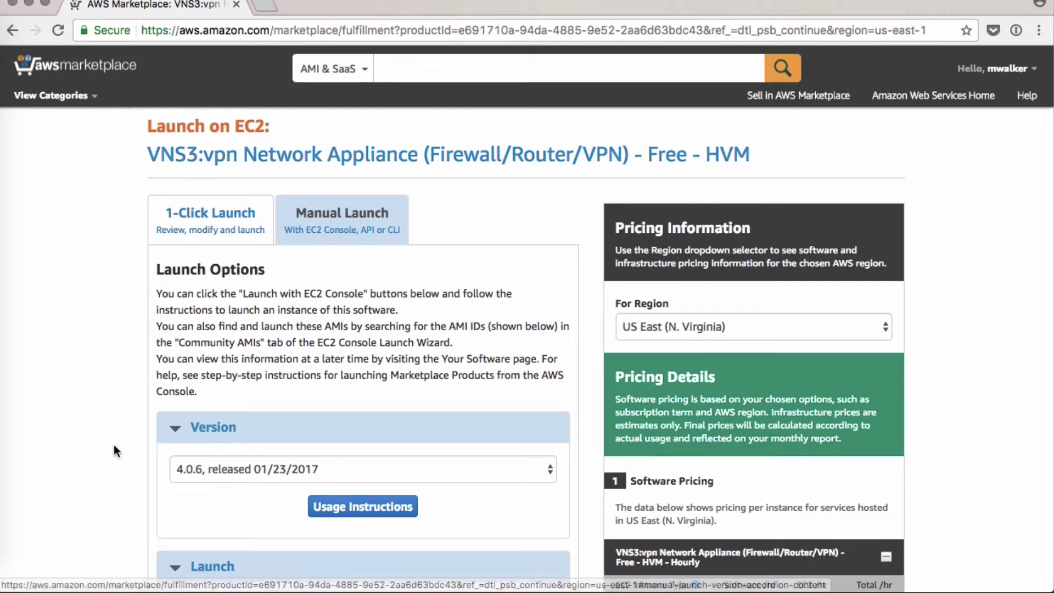
scroll(114, 444, "down", 3)
scroll(216, 466, "down", 6)
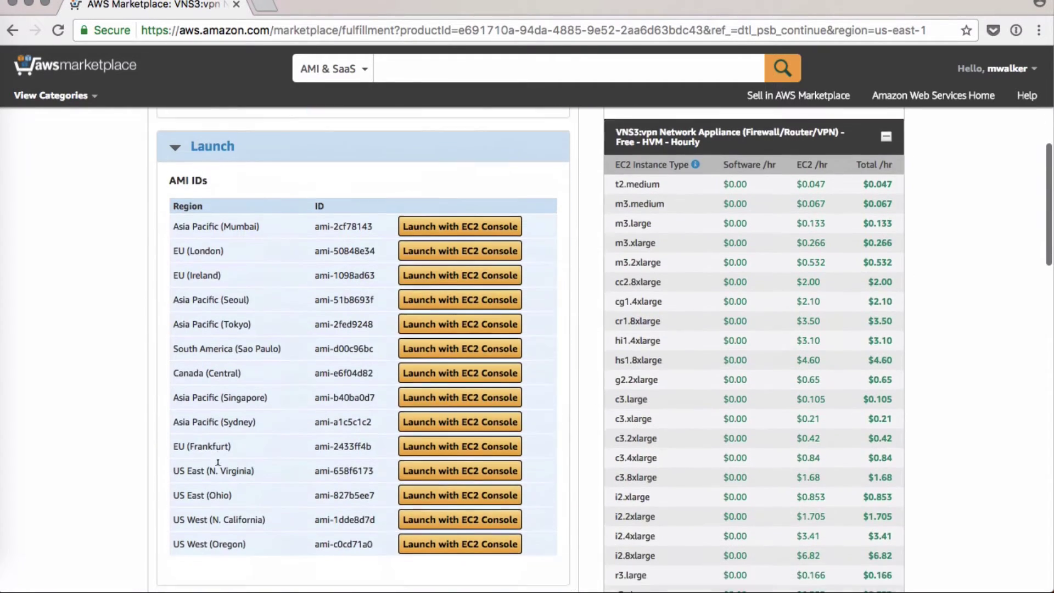
left_click(471, 444)
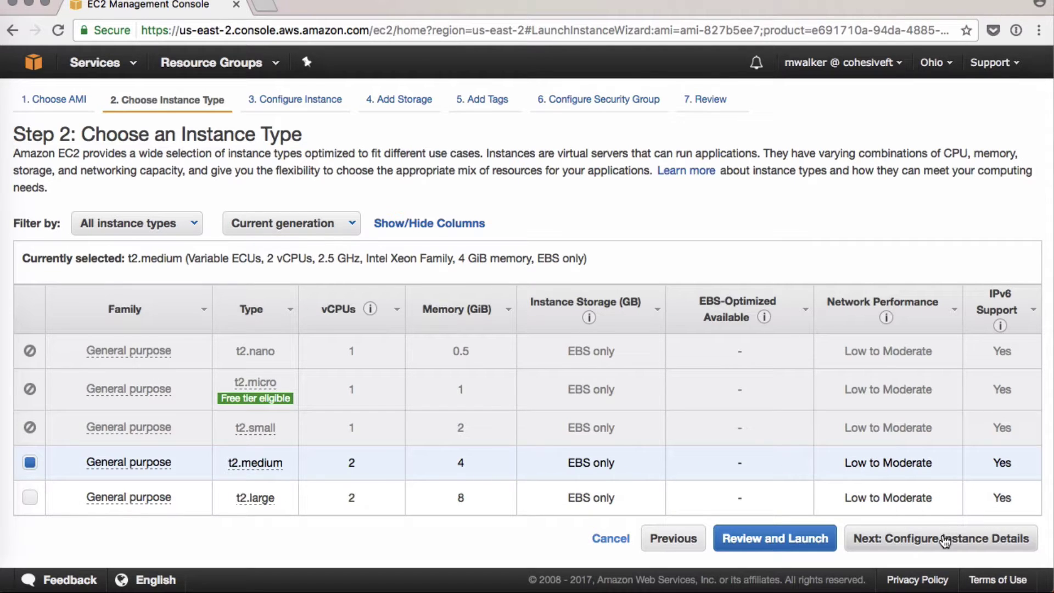
- Put the t2.medium instance in VPC vpc-8ac70be3 | MV Demo, keep default storage, and tag it Name 'MV Demo'
left_click(946, 538)
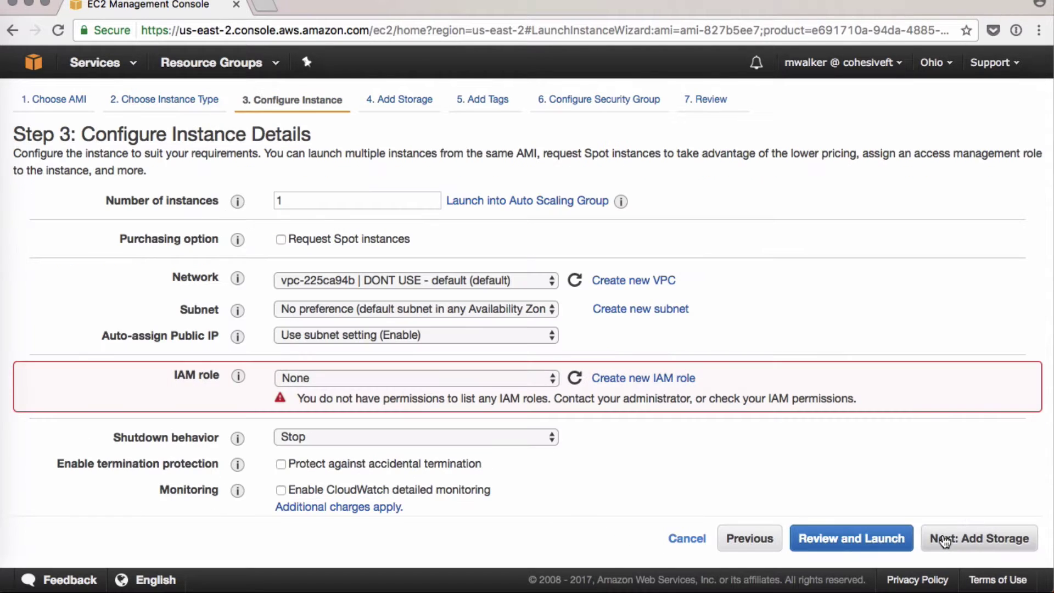
left_click(519, 282)
left_click(499, 296)
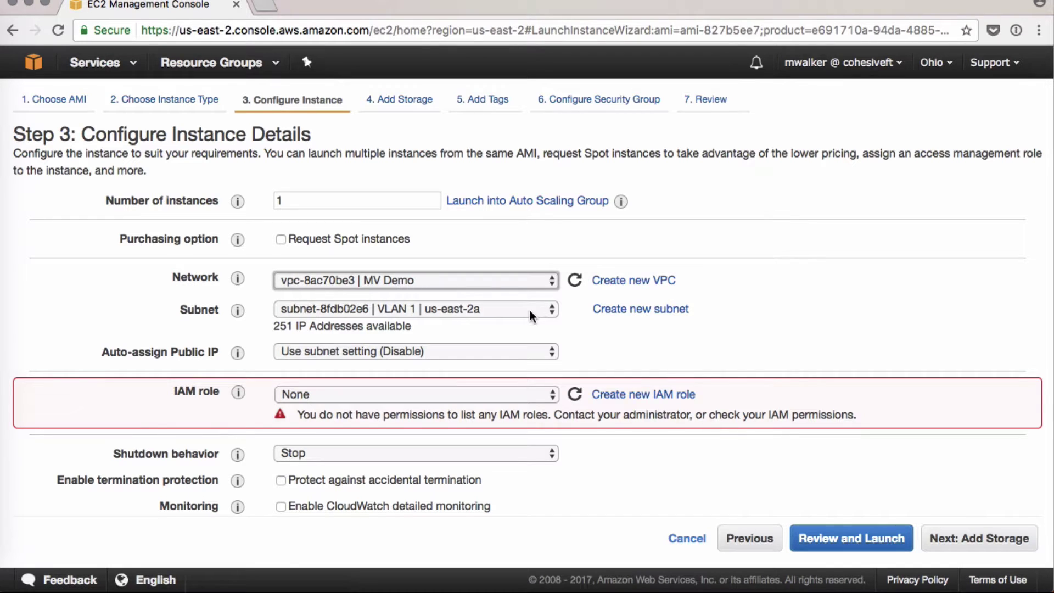
left_click(954, 537)
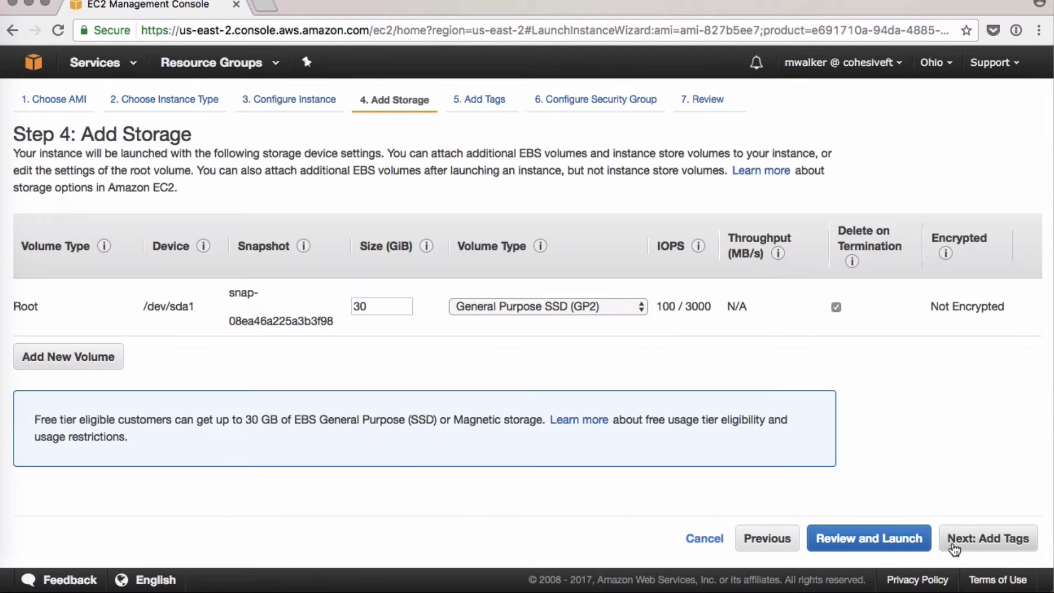
left_click(955, 540)
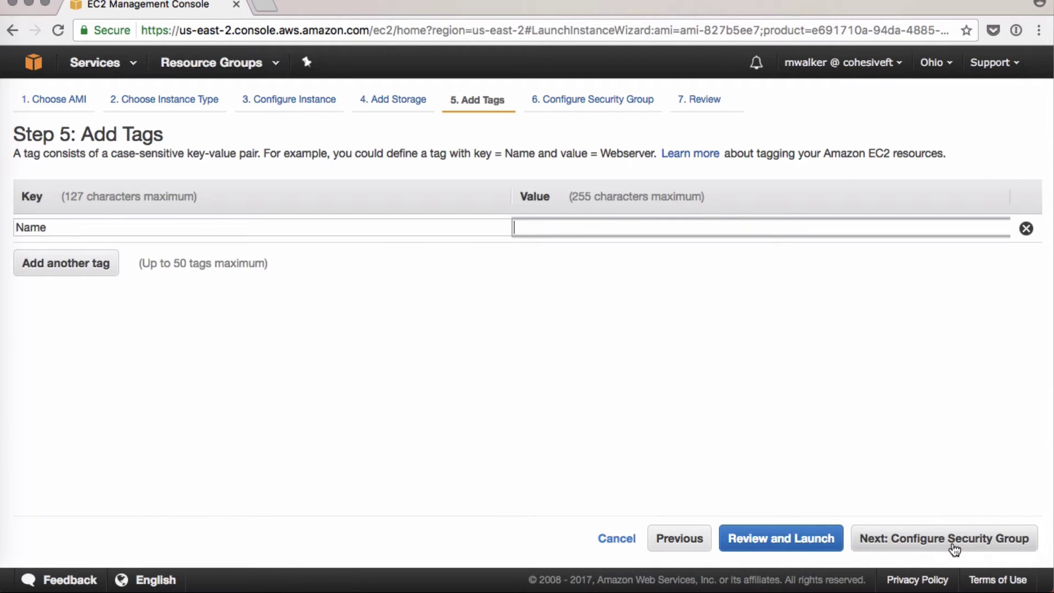
type("MV Demo")
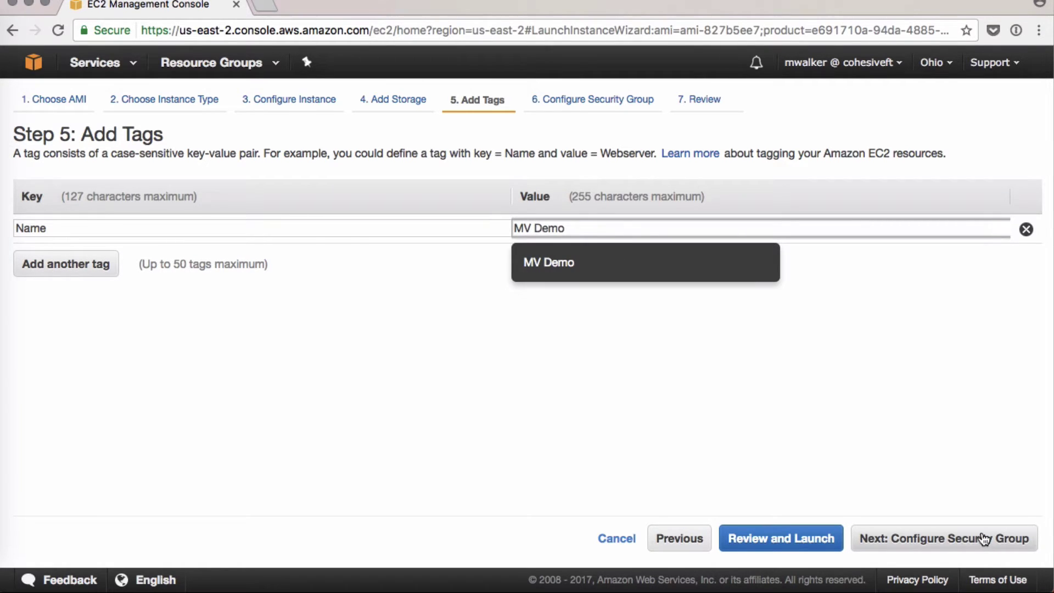
left_click(983, 540)
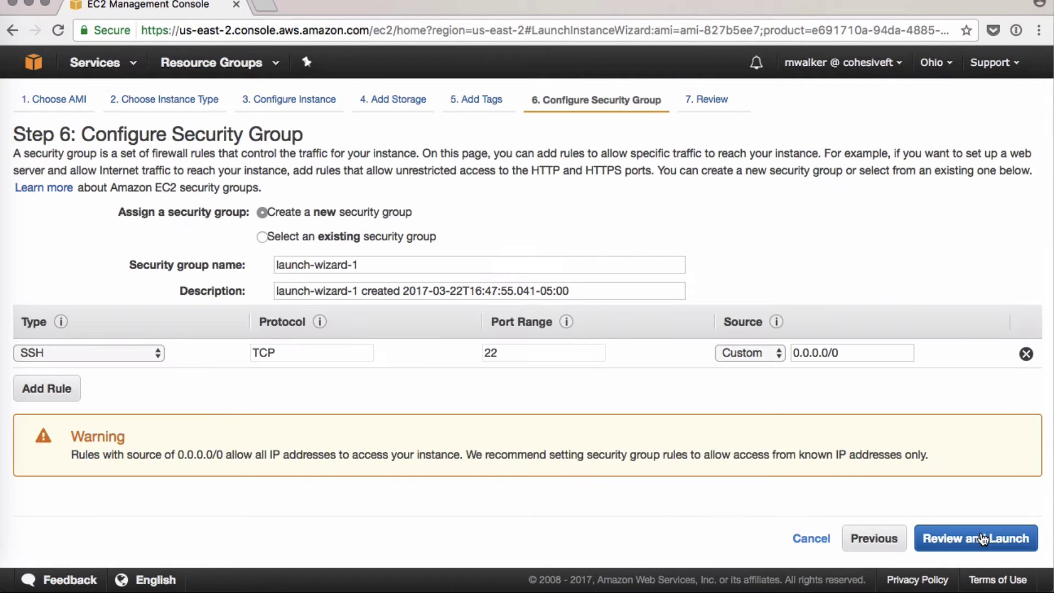
left_click(385, 240)
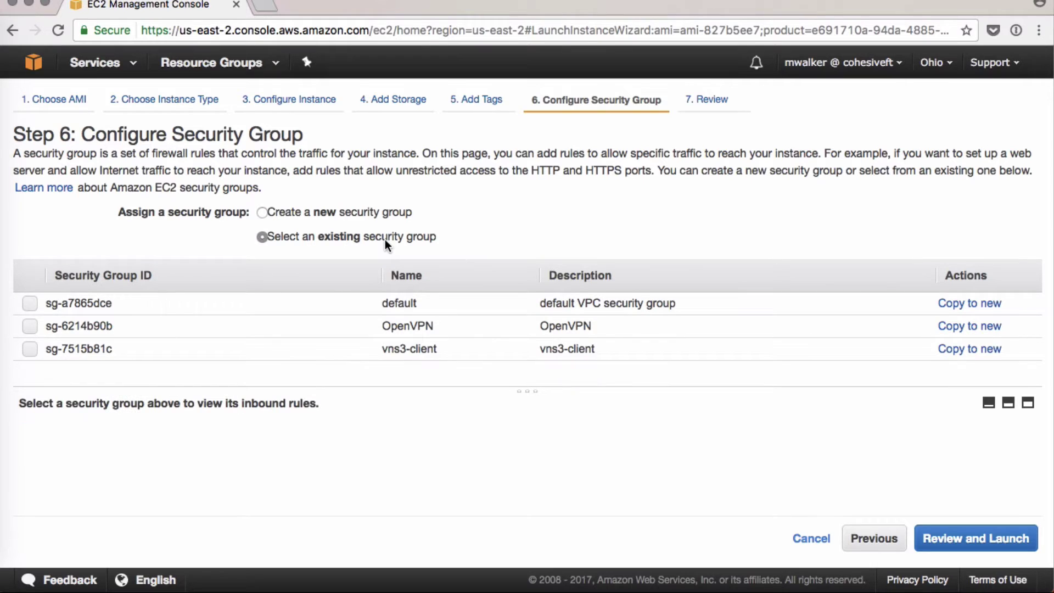
left_click(322, 302)
left_click_drag(311, 387, 313, 358)
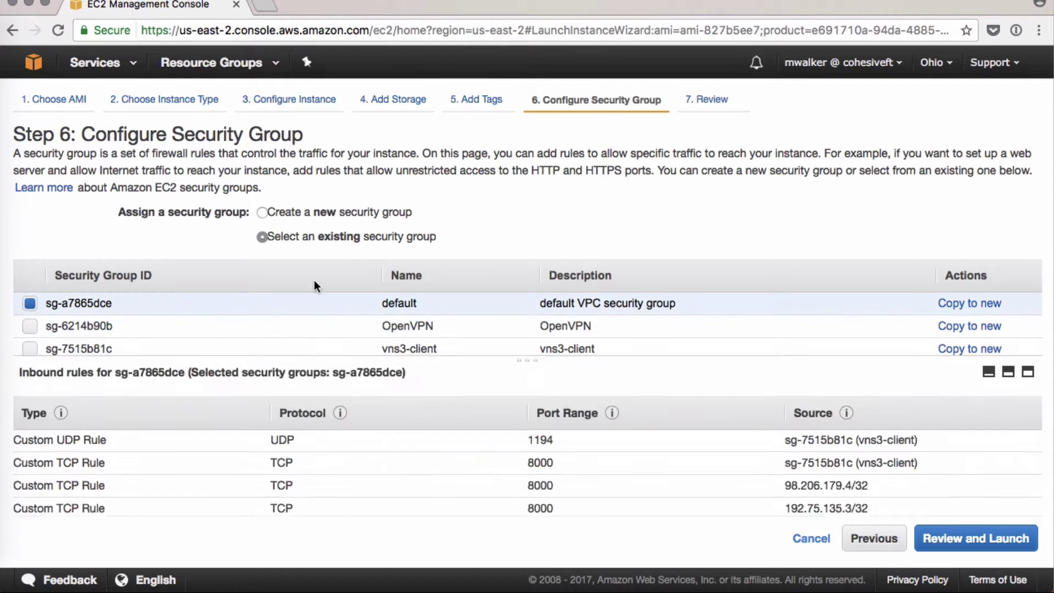
left_click_drag(315, 285, 322, 249)
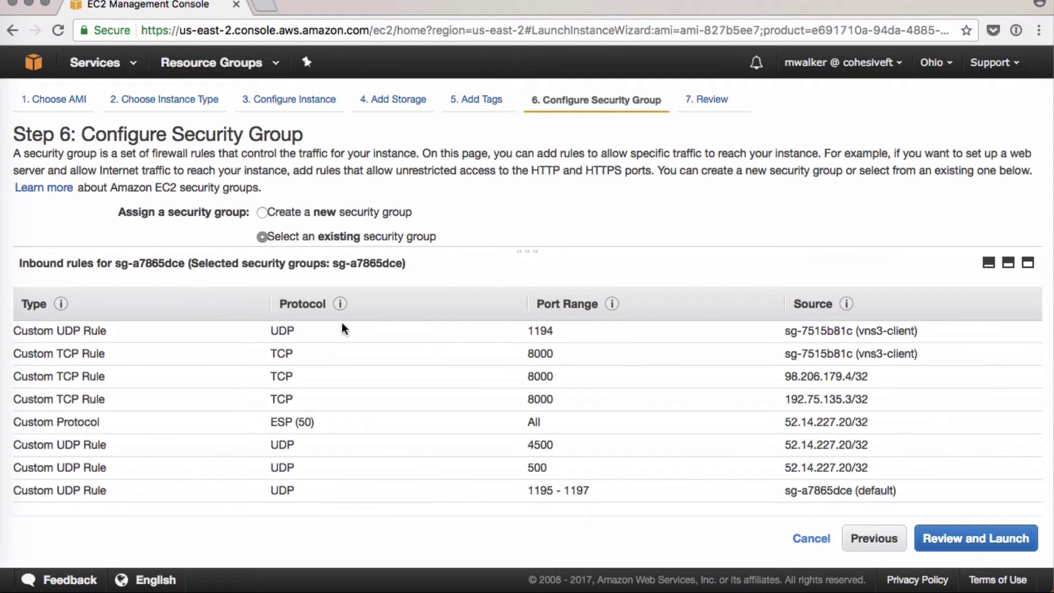
left_click_drag(530, 351, 880, 366)
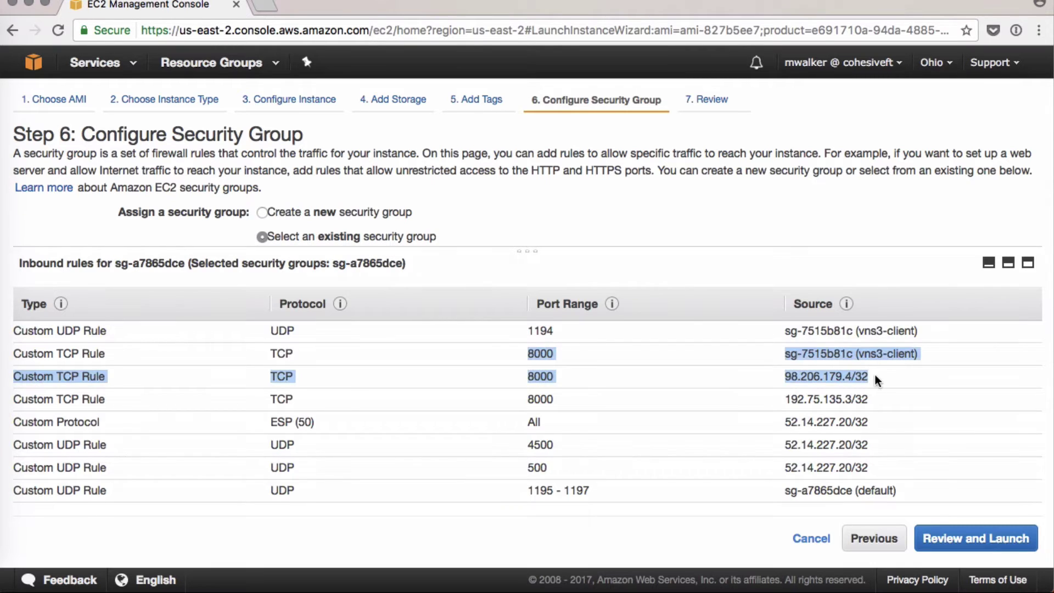
left_click(879, 372)
double_click(810, 375)
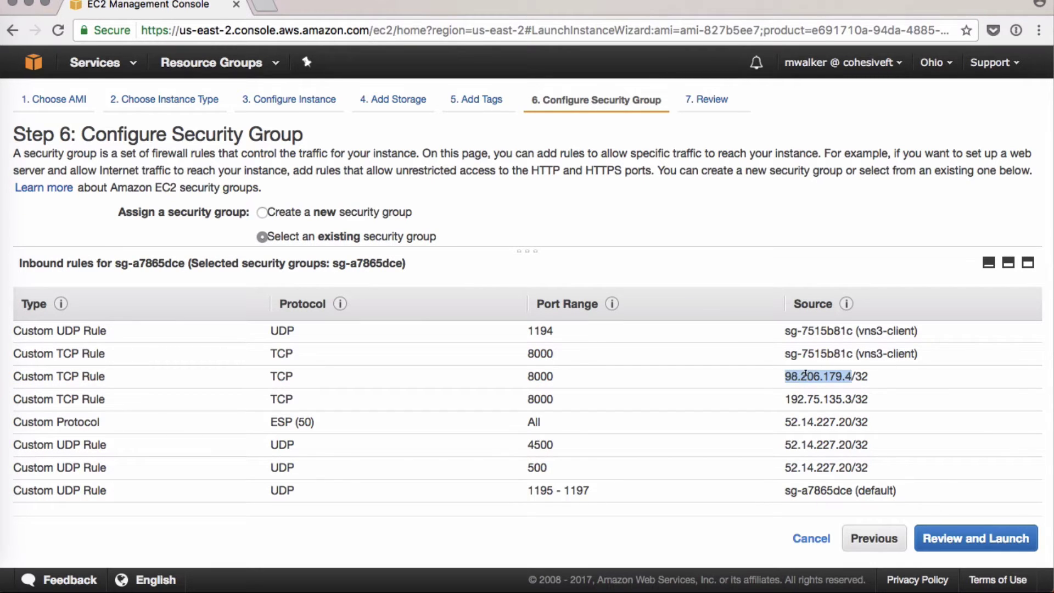
- Review and launch the instance without a key pair, acknowledging the port 22 warning
left_click(947, 536)
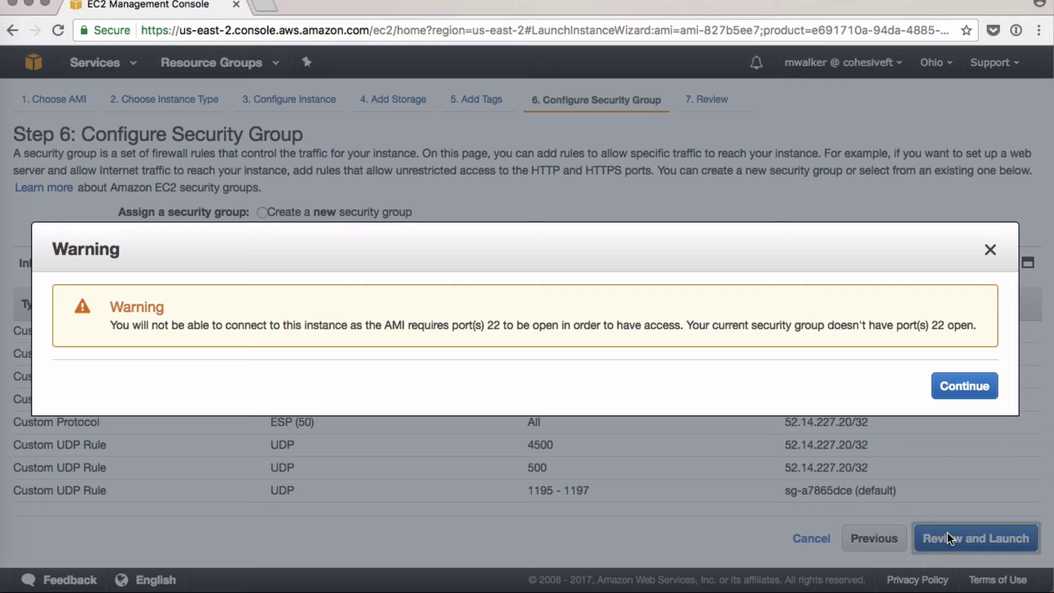
left_click(968, 391)
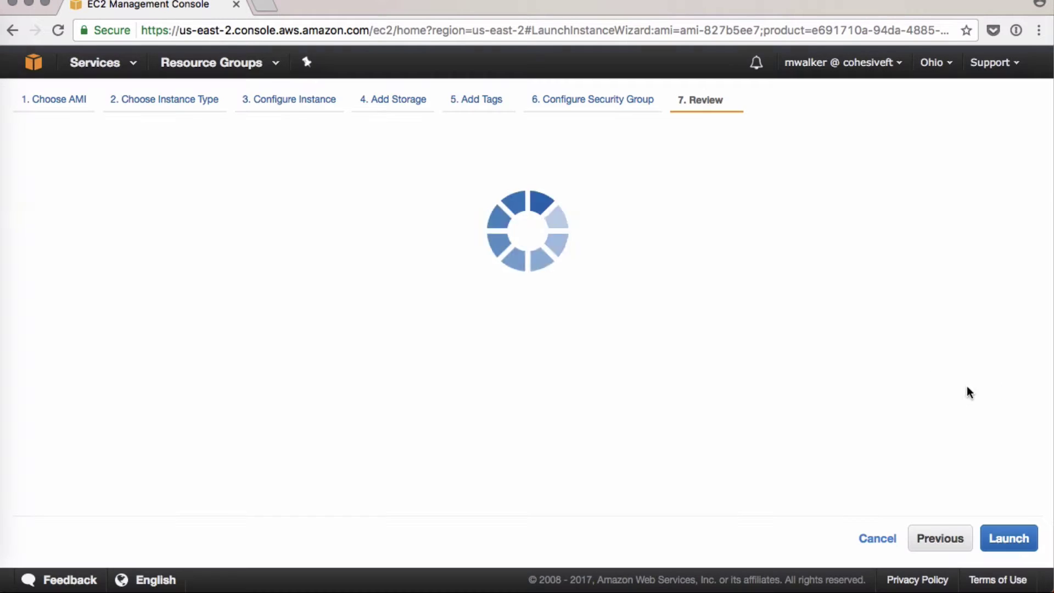
scroll(844, 358, "down", 2)
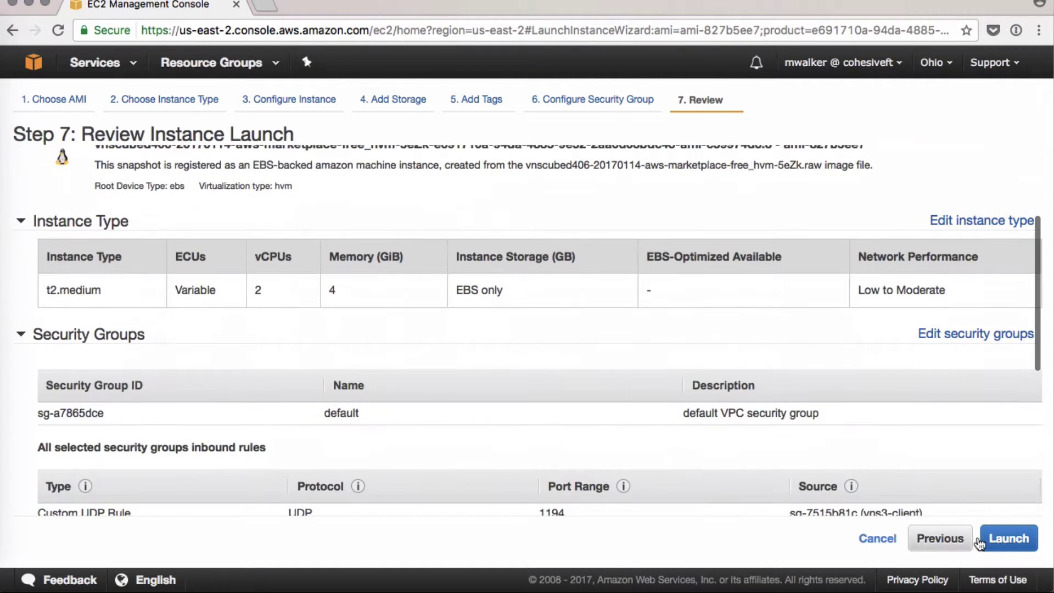
left_click(1009, 538)
left_click(547, 341)
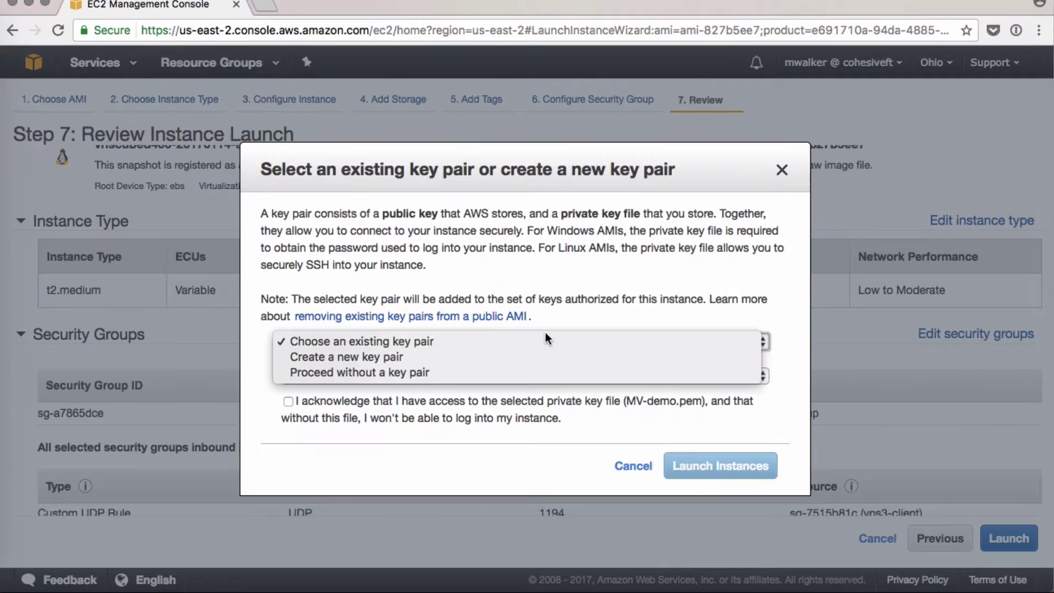
left_click(521, 372)
left_click(482, 363)
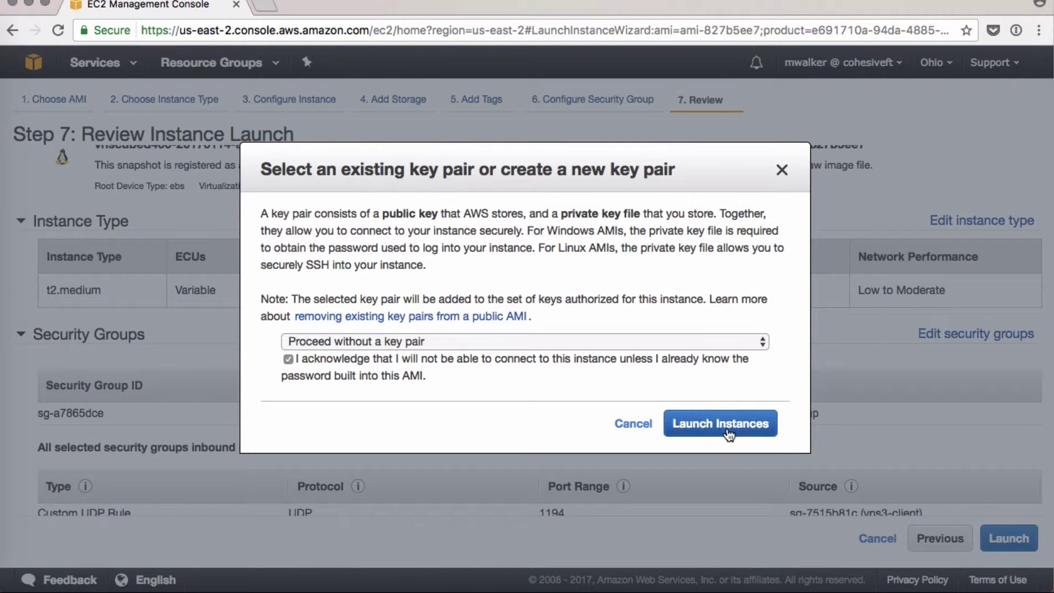
left_click(725, 429)
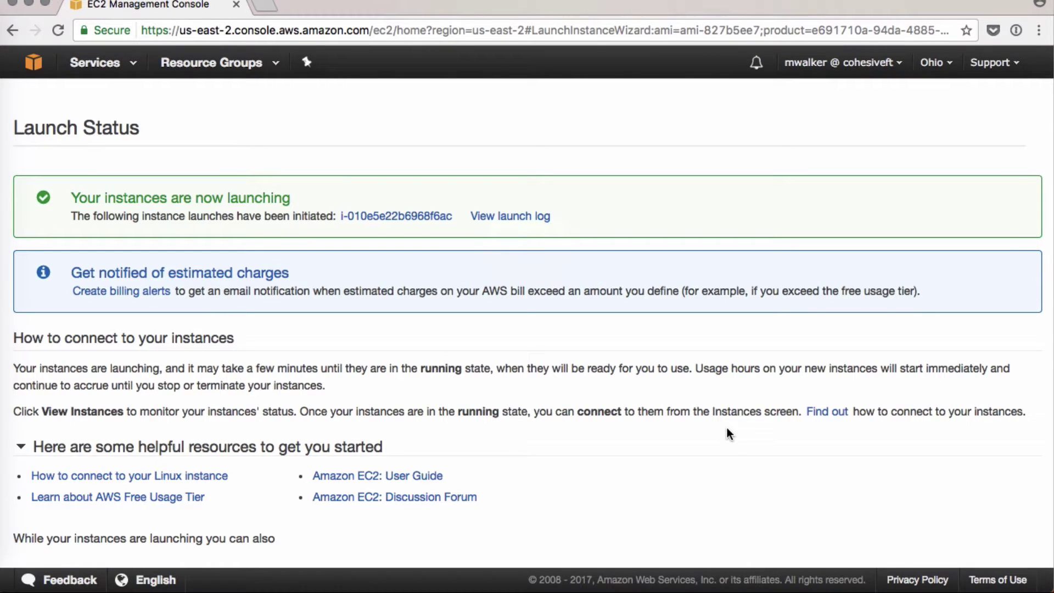
- Filter the instances list by the MV Demo instance ID
scroll(840, 456, "down", 3)
left_click(962, 545)
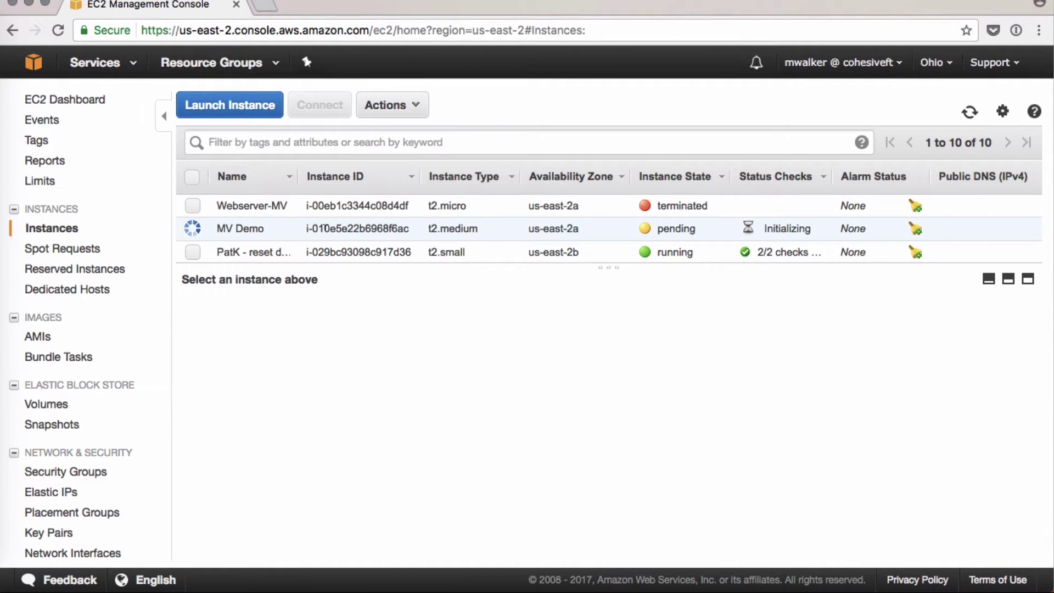
double_click(325, 226)
key("ctrl+c")
left_click(274, 143)
key("ctrl+v")
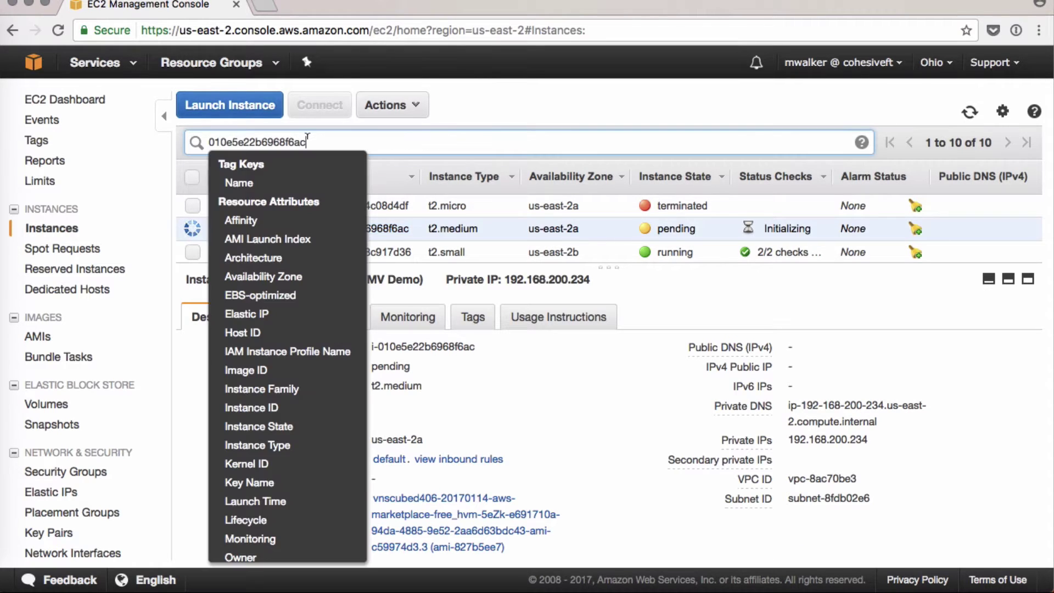
key("Return")
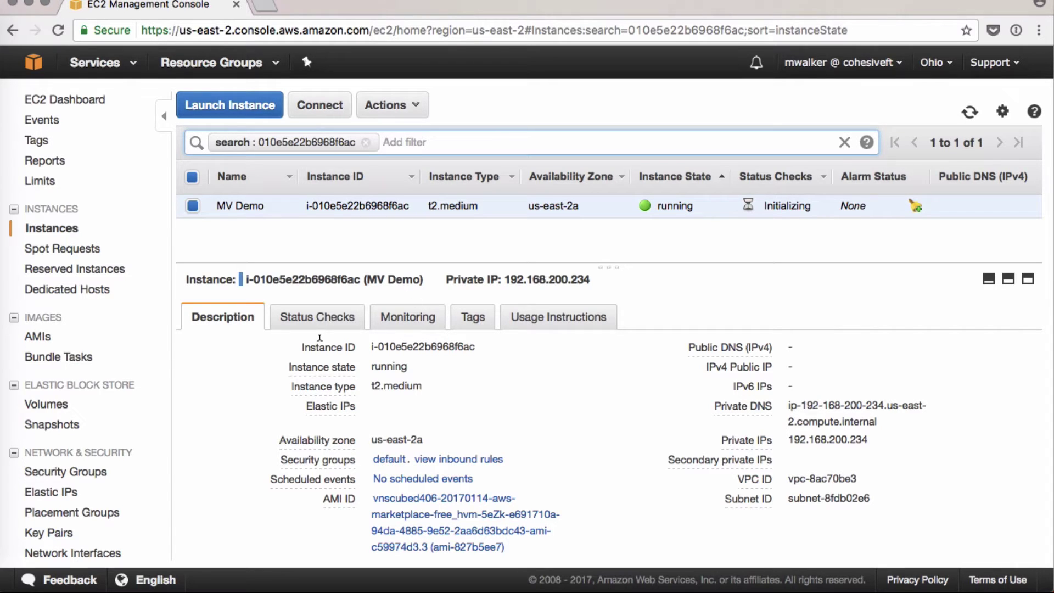
left_click(48, 491)
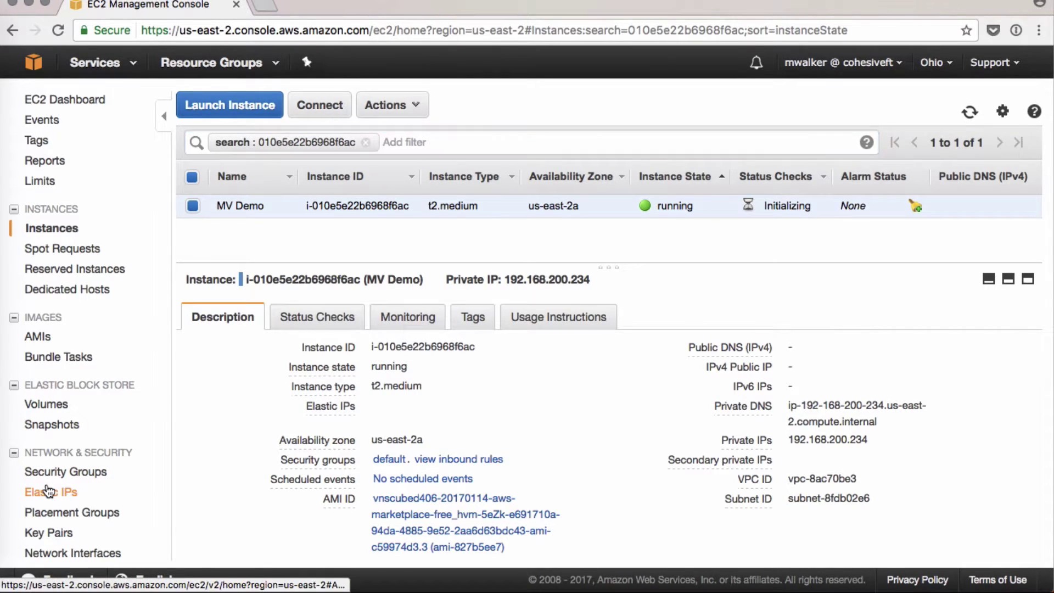
- Allocate a new Elastic IP address
left_click(261, 110)
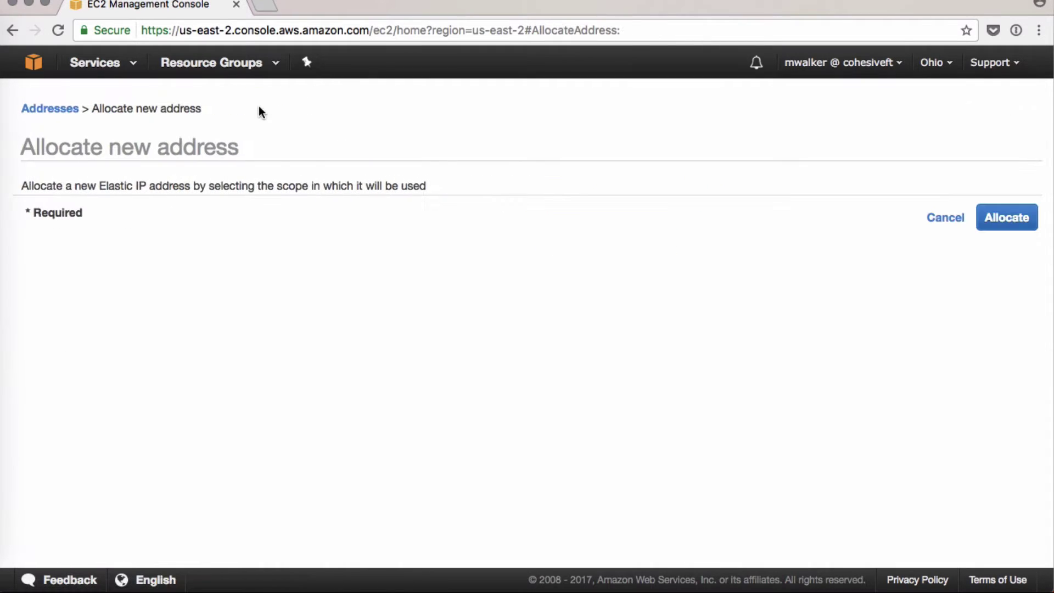
left_click(1022, 227)
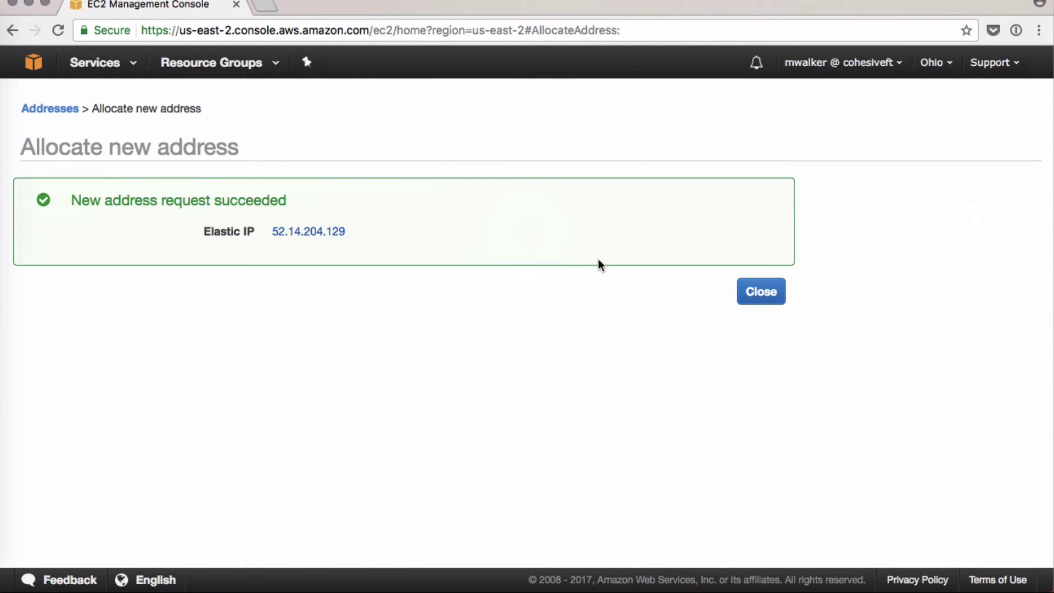
left_click(758, 301)
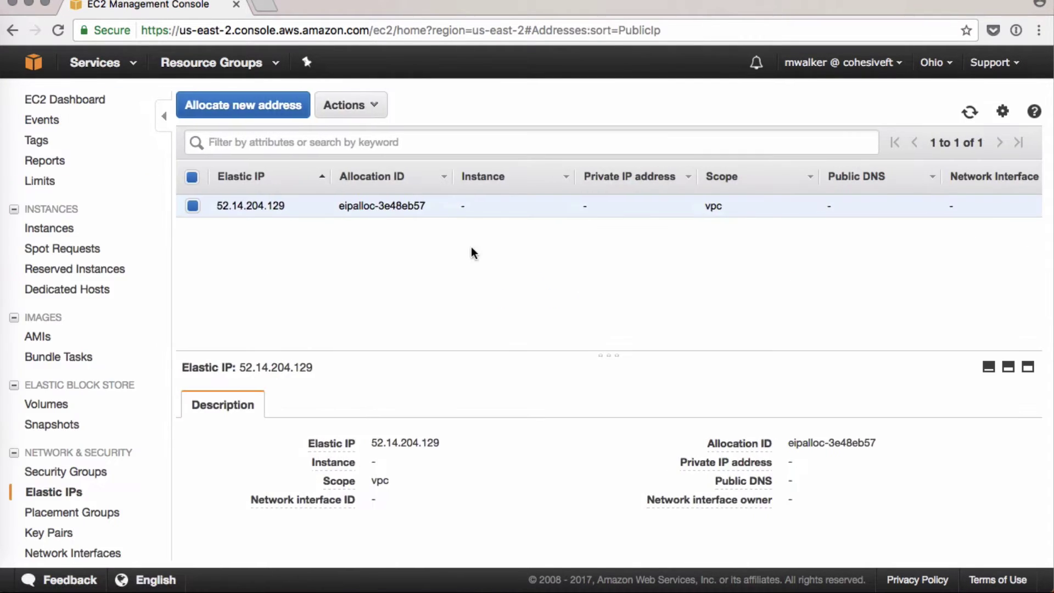
- Associate Elastic IP 52.14.204.129 with the MV Demo instance and return to Instances
left_click(328, 110)
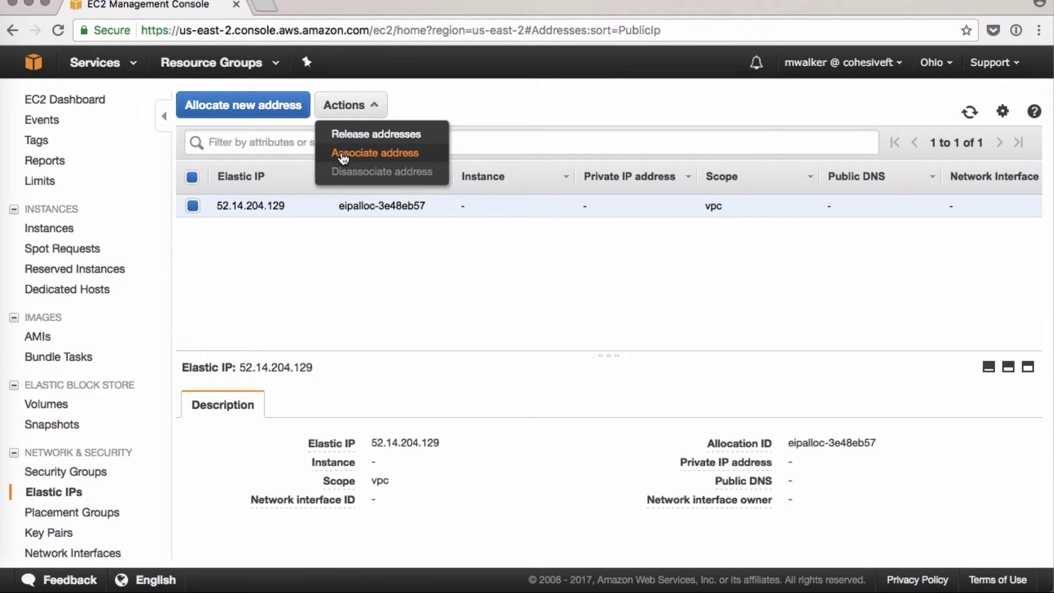
left_click(343, 154)
left_click(428, 275)
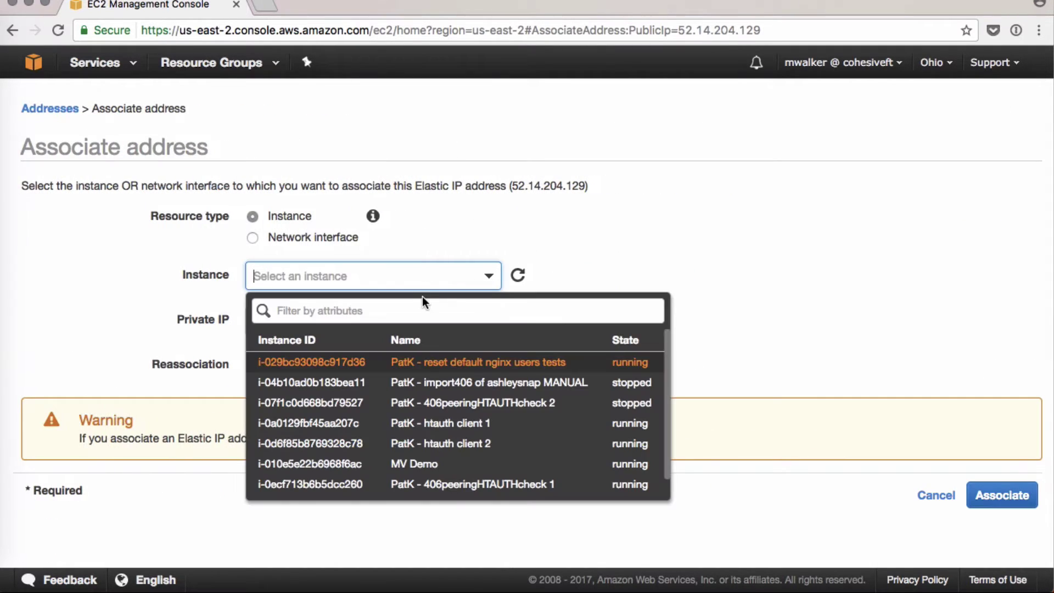
type("i-010e5e22b6968f6ac")
left_click(332, 361)
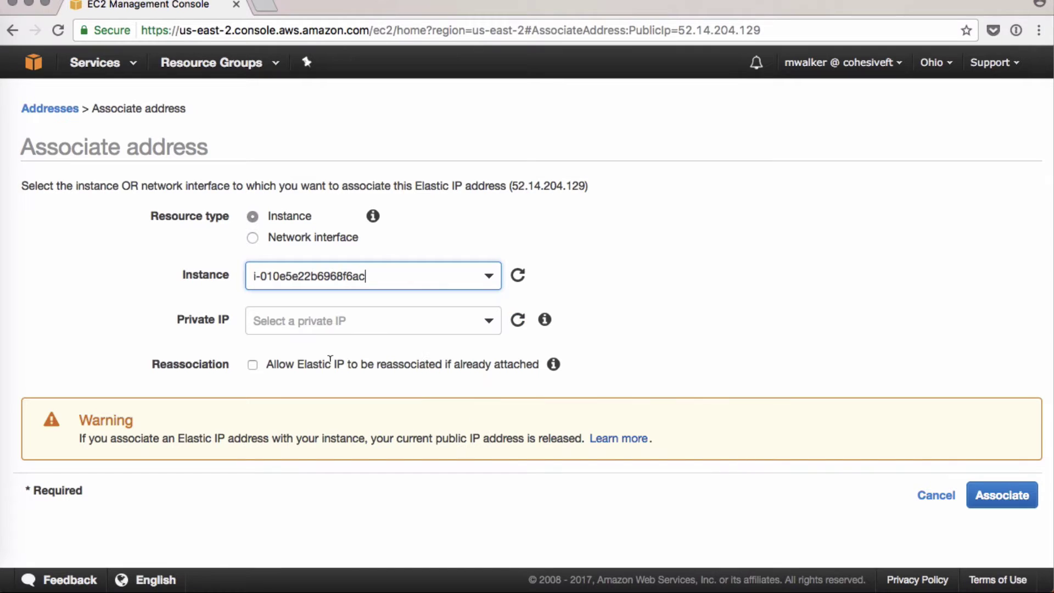
left_click(1012, 495)
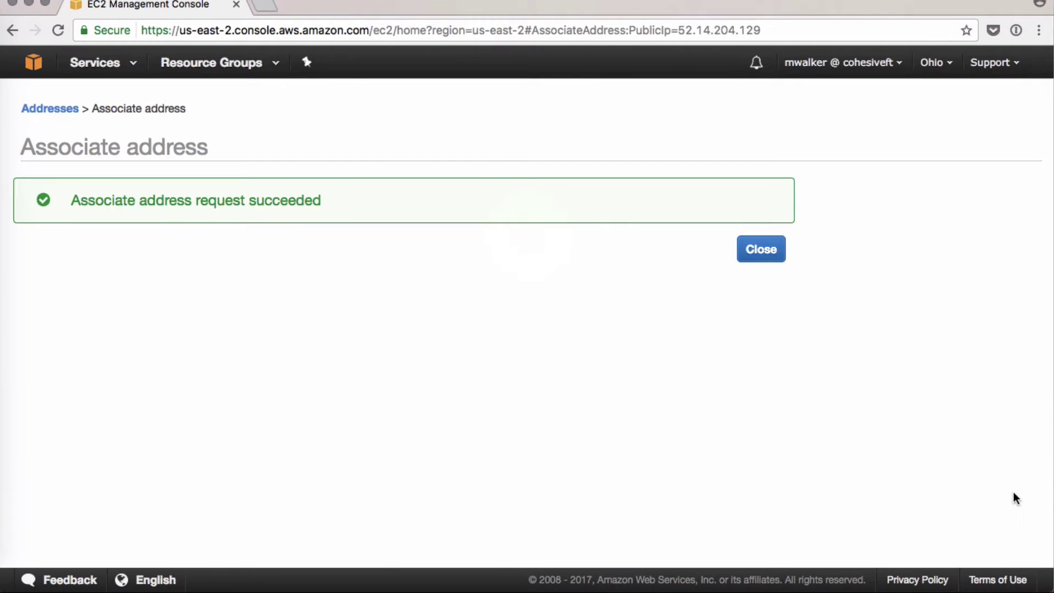
left_click(770, 250)
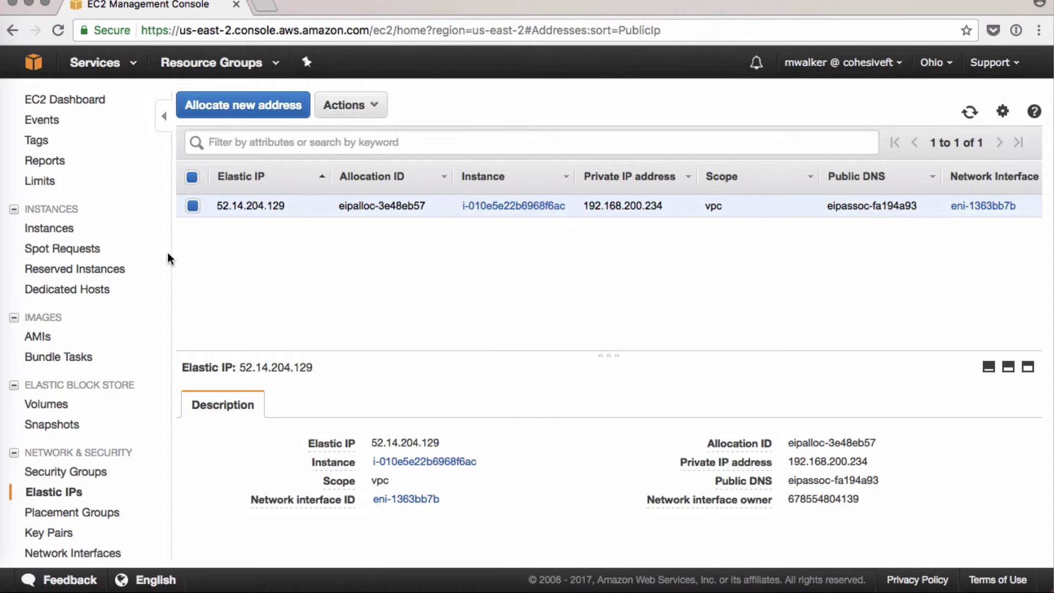
left_click(48, 228)
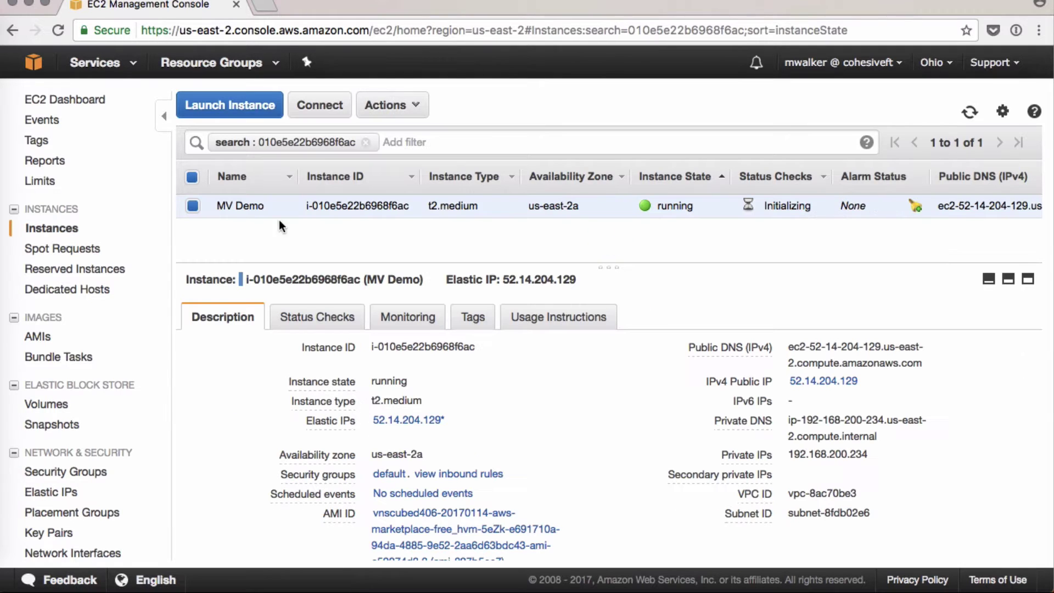
- Disable the source/destination check on MV Demo via Actions > Networking > Change Source/Dest. Check
mouse_move(736, 348)
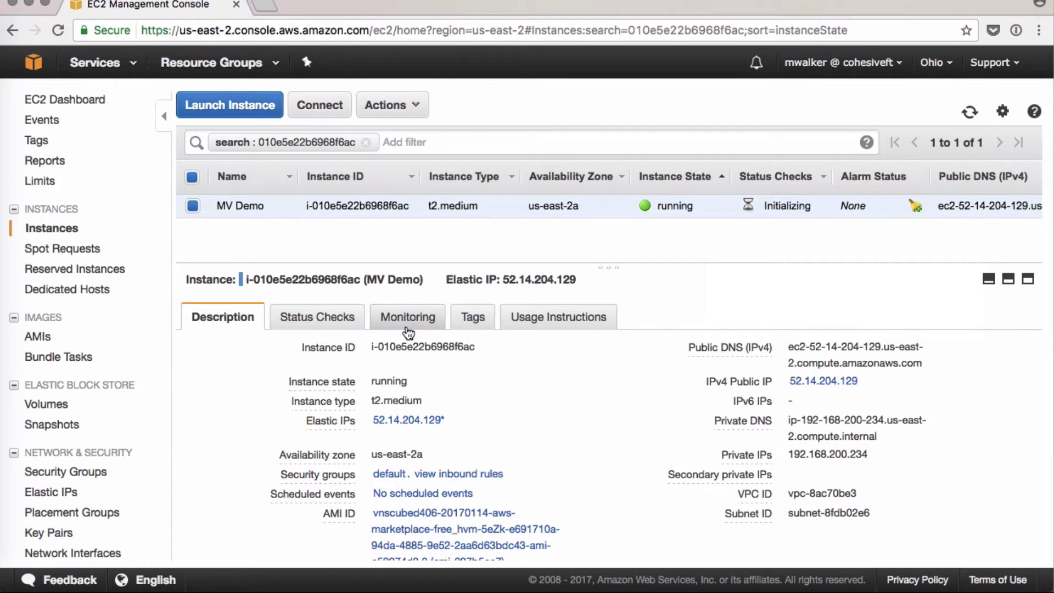
left_click(417, 110)
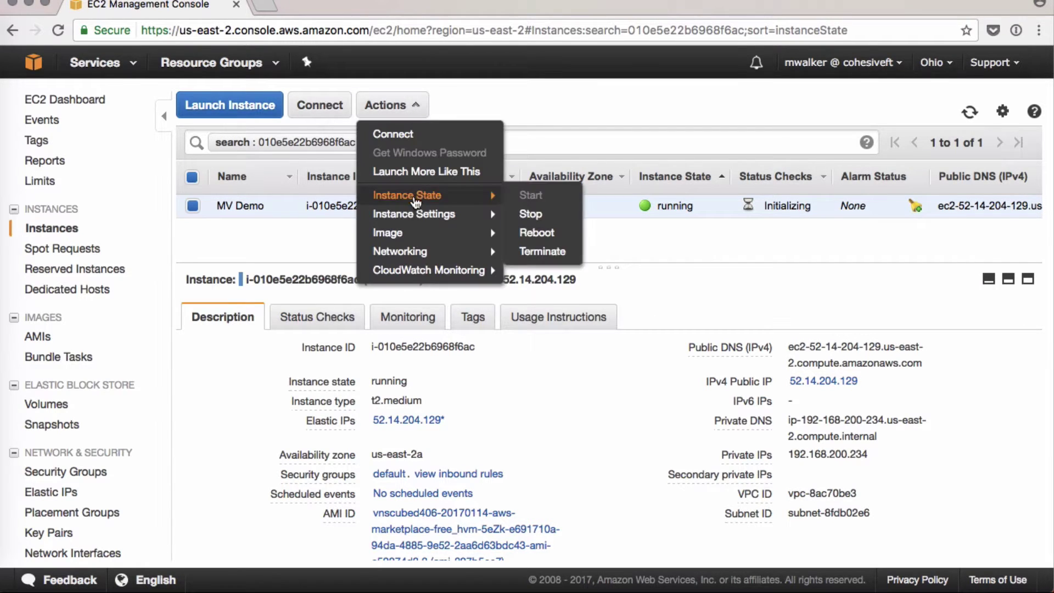
mouse_move(386, 256)
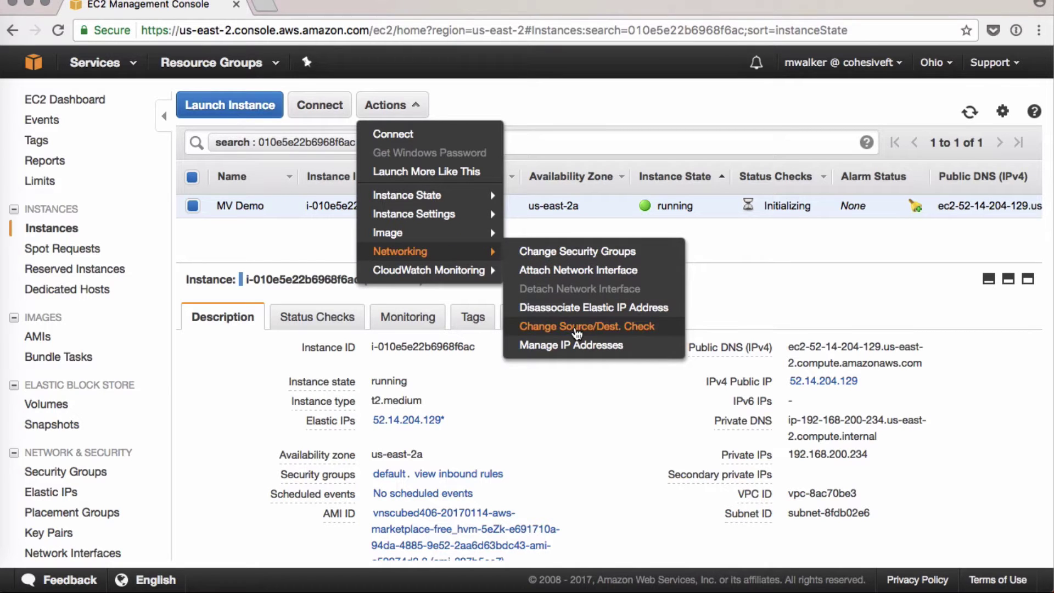
left_click(577, 328)
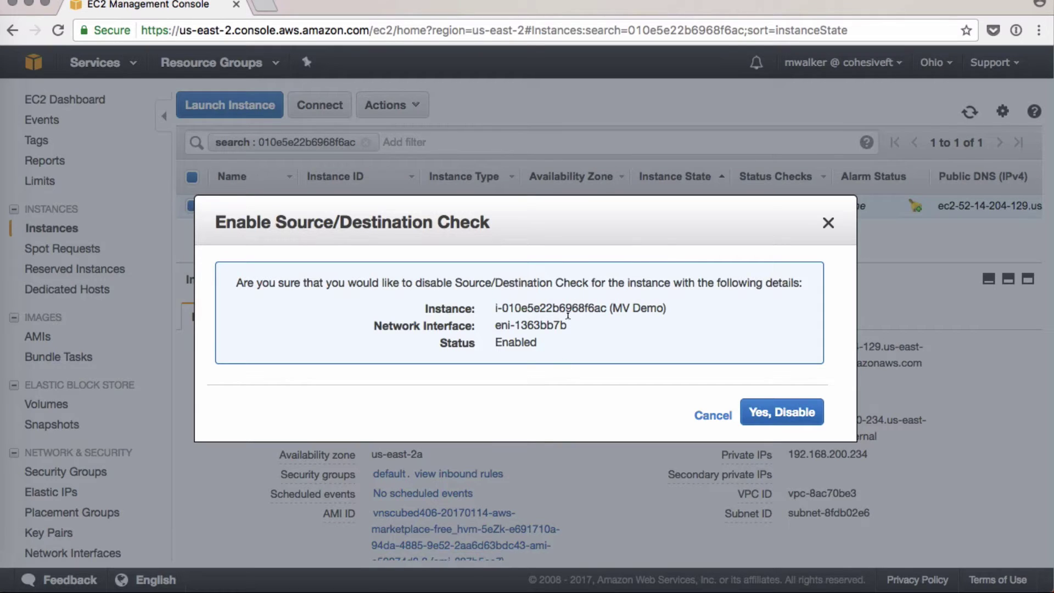
left_click(758, 418)
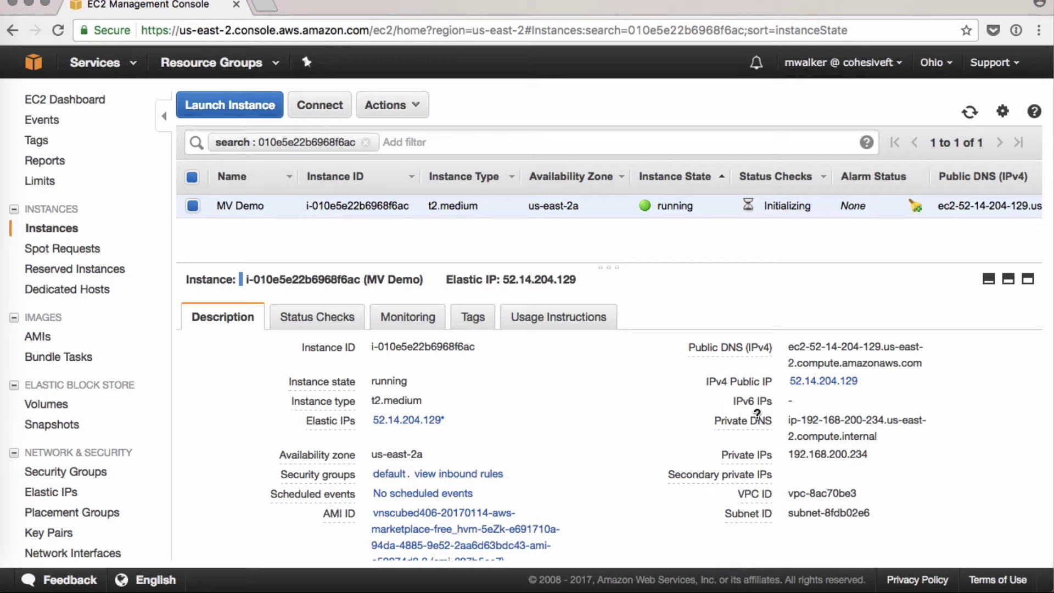
- Copy the instance's Public DNS (IPv4) hostname and switch to a new browser tab
left_click_drag(788, 345, 921, 354)
key("super+c")
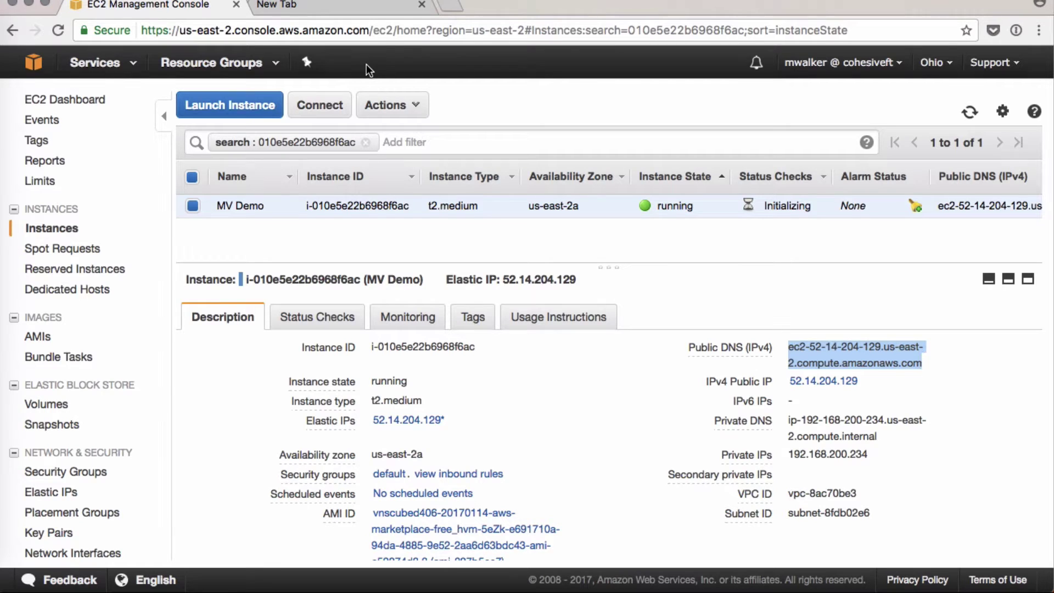
left_click(312, 12)
type("ht")
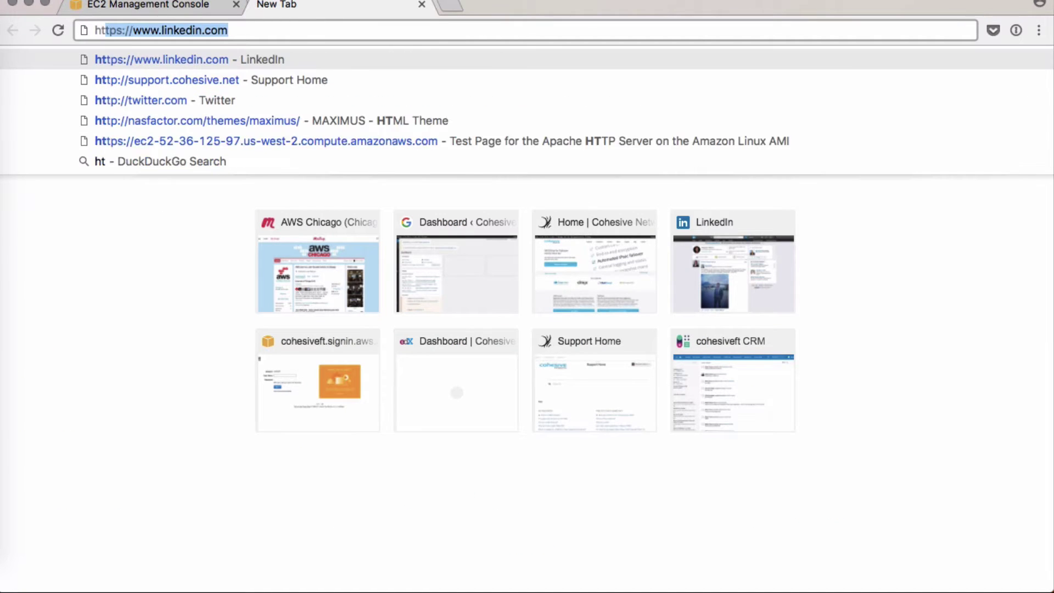
type("tps://")
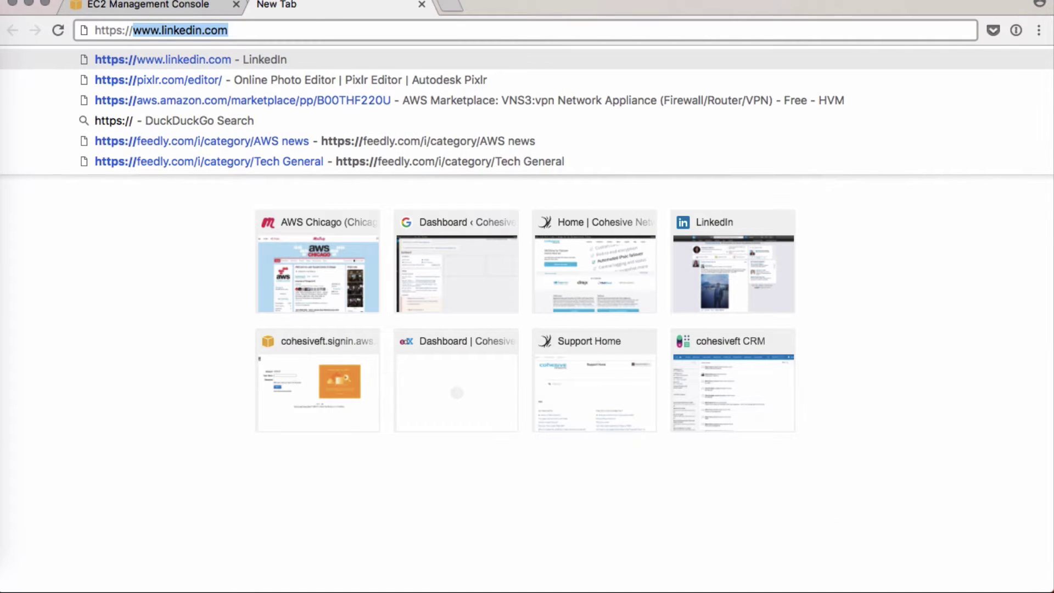
key("super+v")
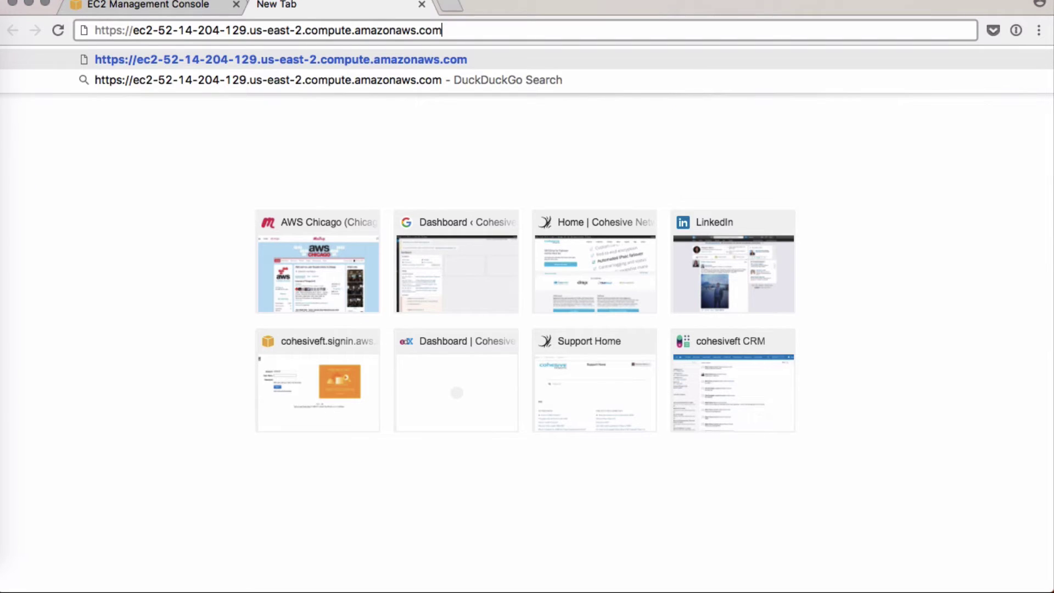
type(":8000")
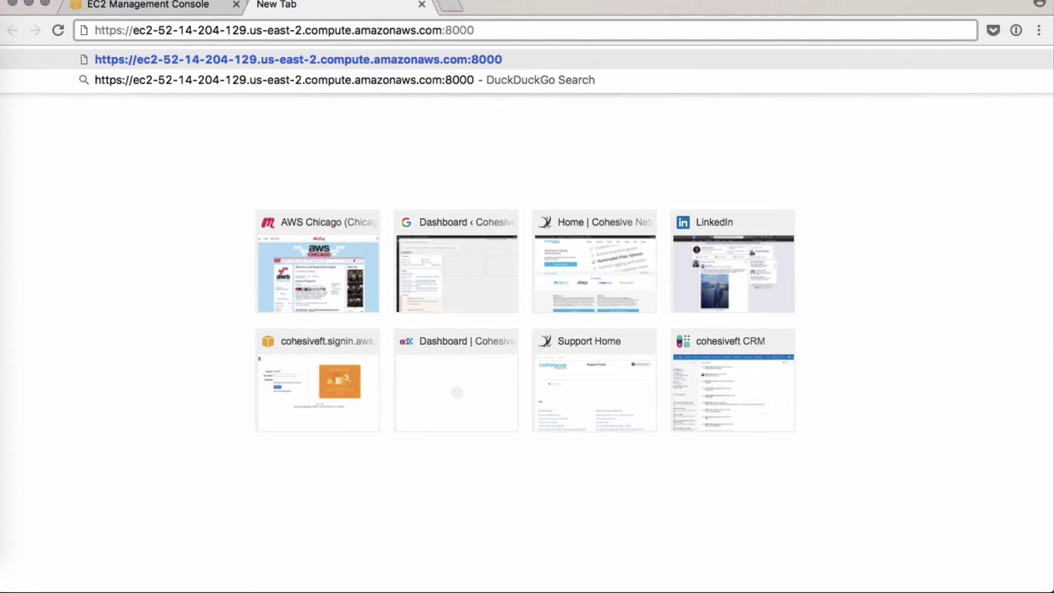
key("Return")
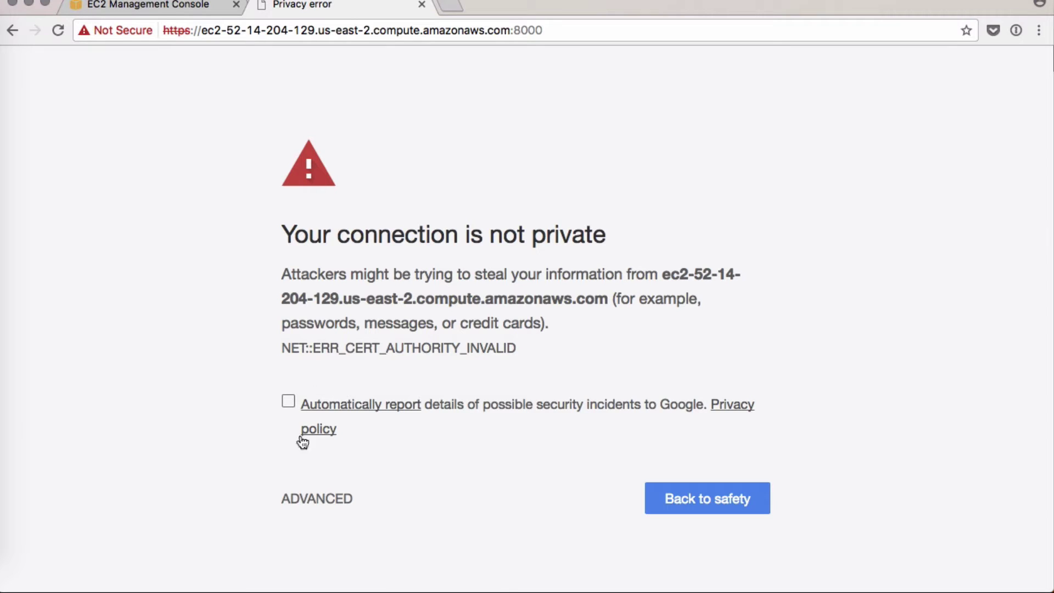
- Proceed past the untrusted certificate warning via Advanced to the login prompt
left_click(294, 500)
scroll(336, 549, "down", 2)
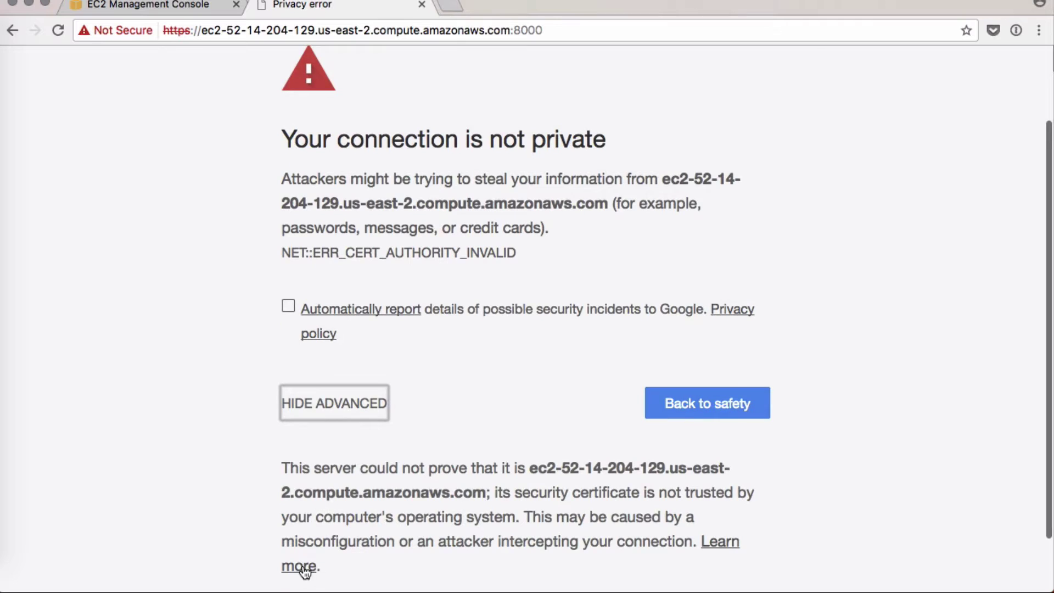
scroll(305, 566, "down", 2)
left_click(309, 543)
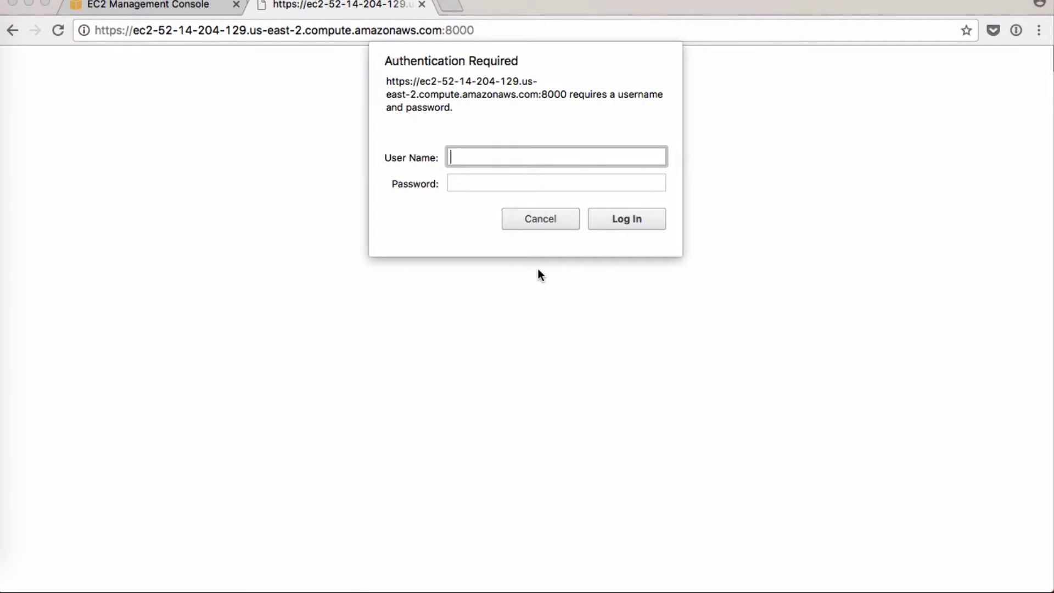
- Log in with the default admin username and the EC2 instance ID as the password
type("vnscubed")
key("Tab")
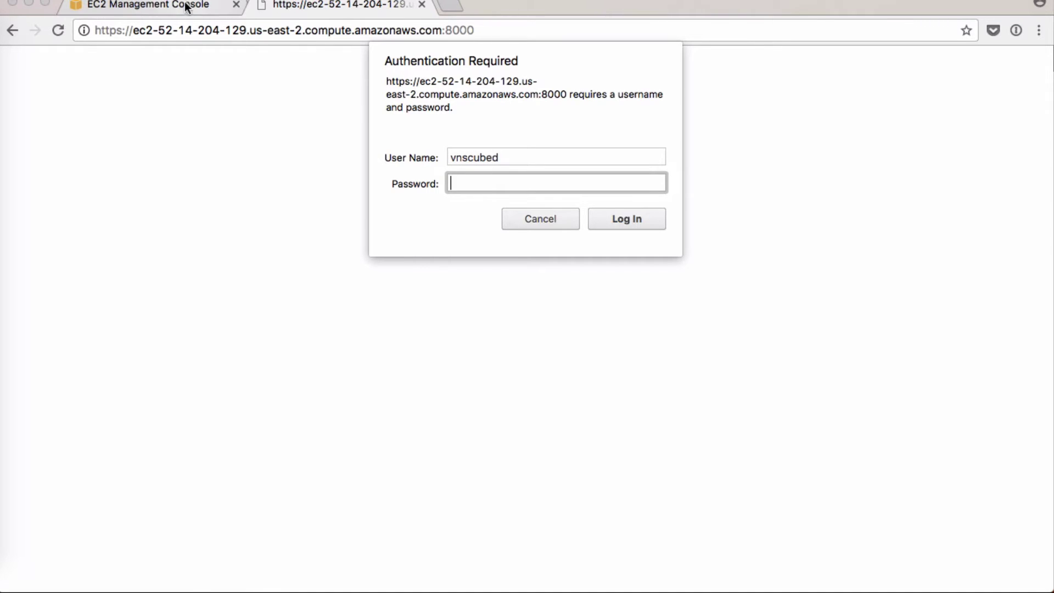
left_click(187, 6)
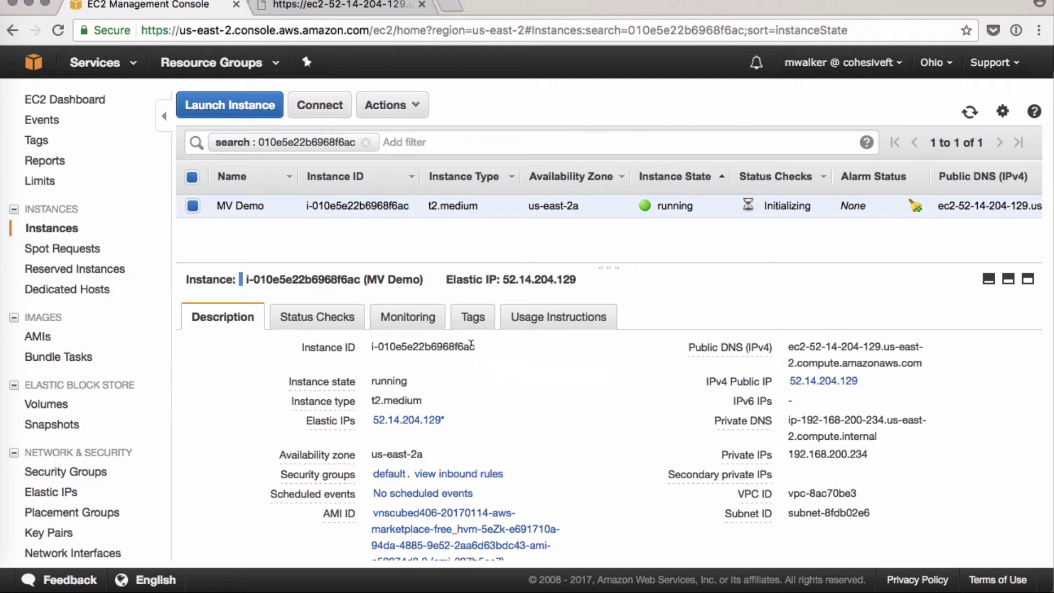
left_click_drag(476, 347, 375, 346)
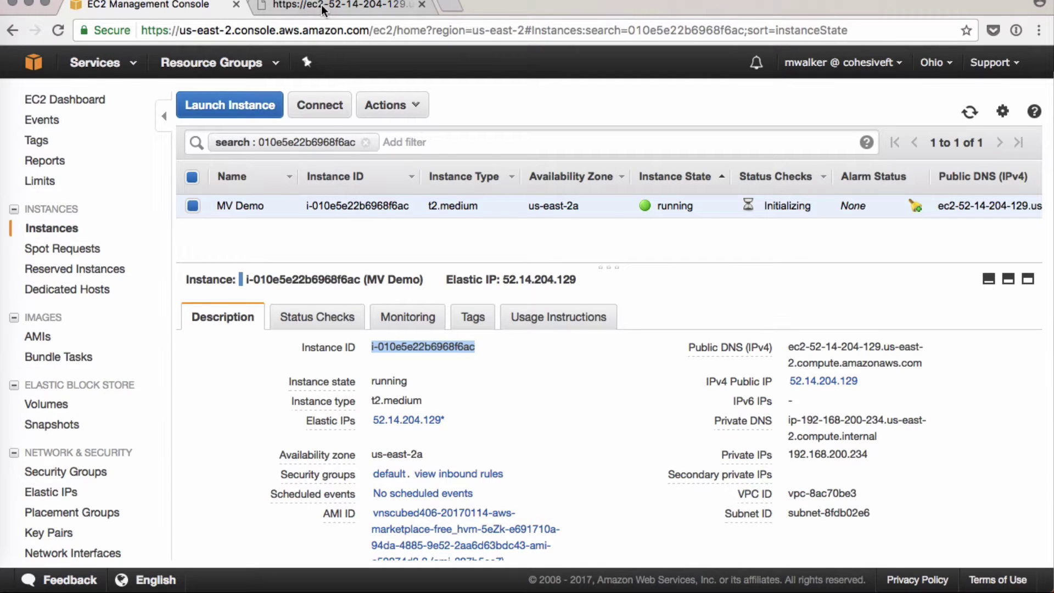
left_click(323, 6)
key("ctrl+v")
left_click(634, 209)
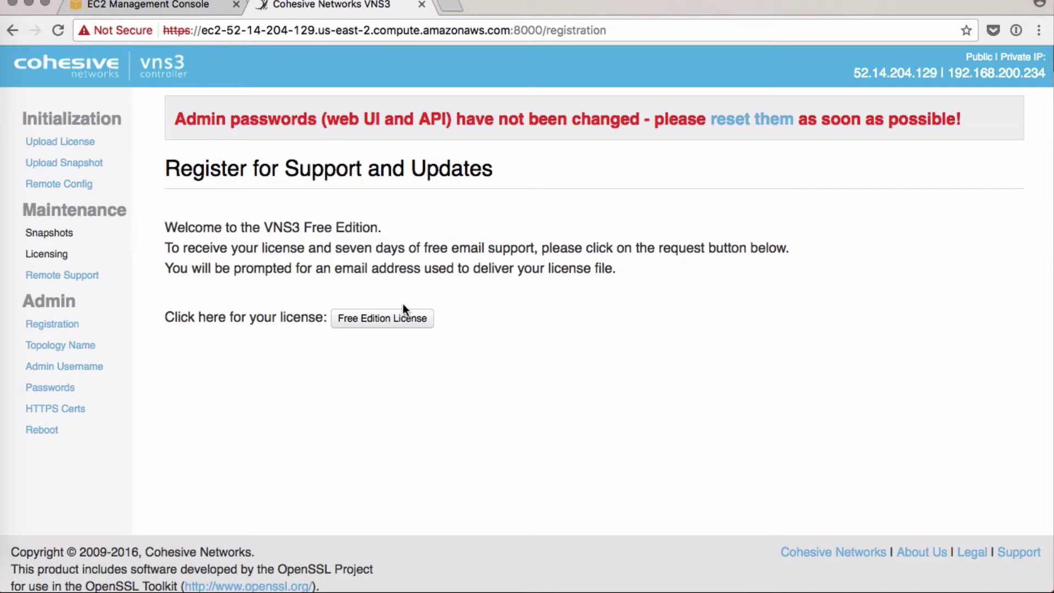
- Request a Free Edition license, entering the requester's first name and e-mail address
left_click(396, 317)
left_click(412, 282)
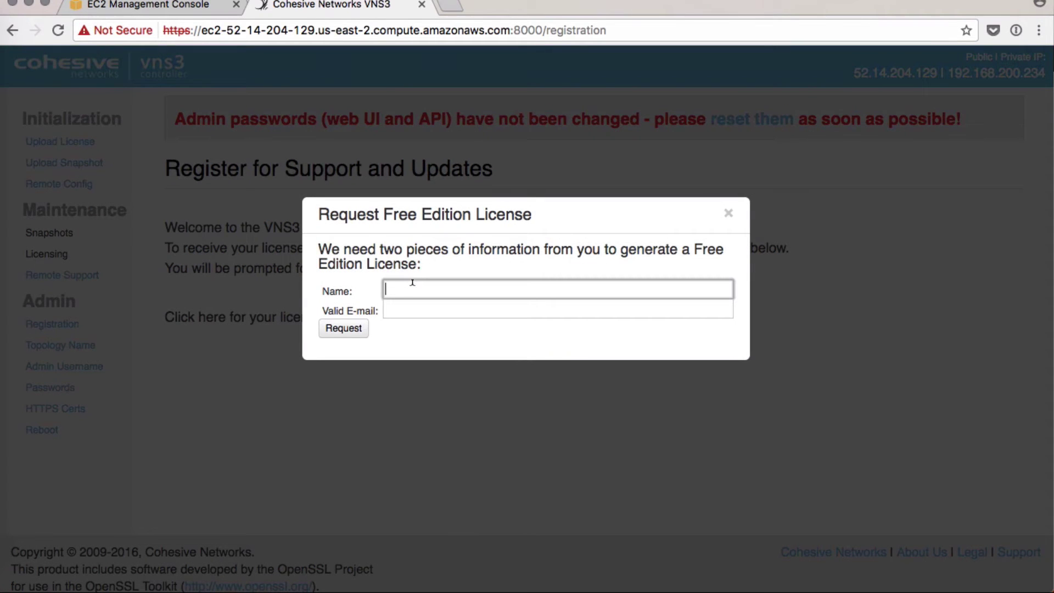
type("Margaret TEST")
left_click(558, 309)
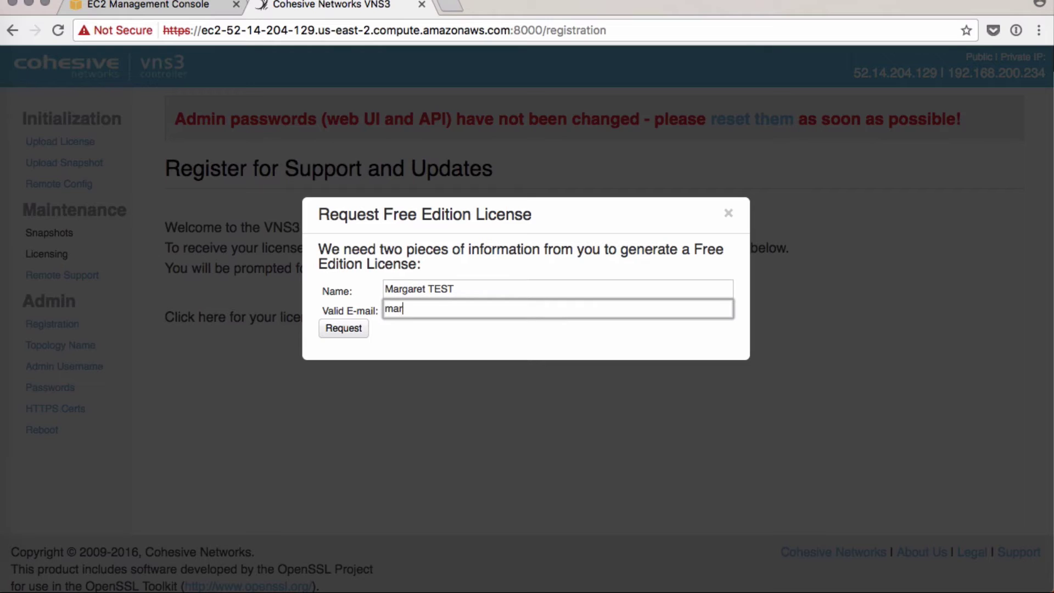
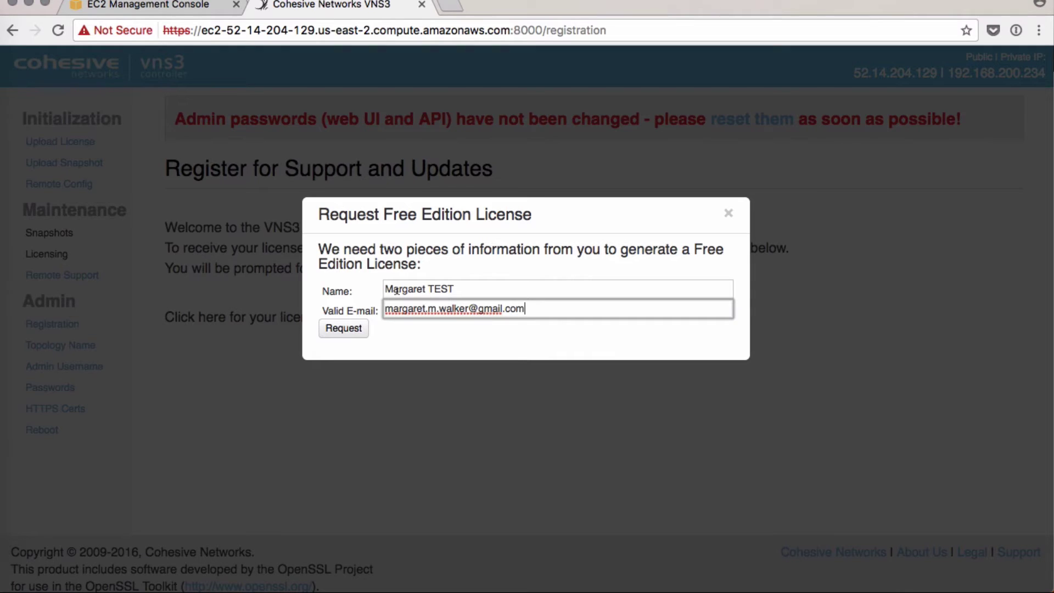
left_click(344, 329)
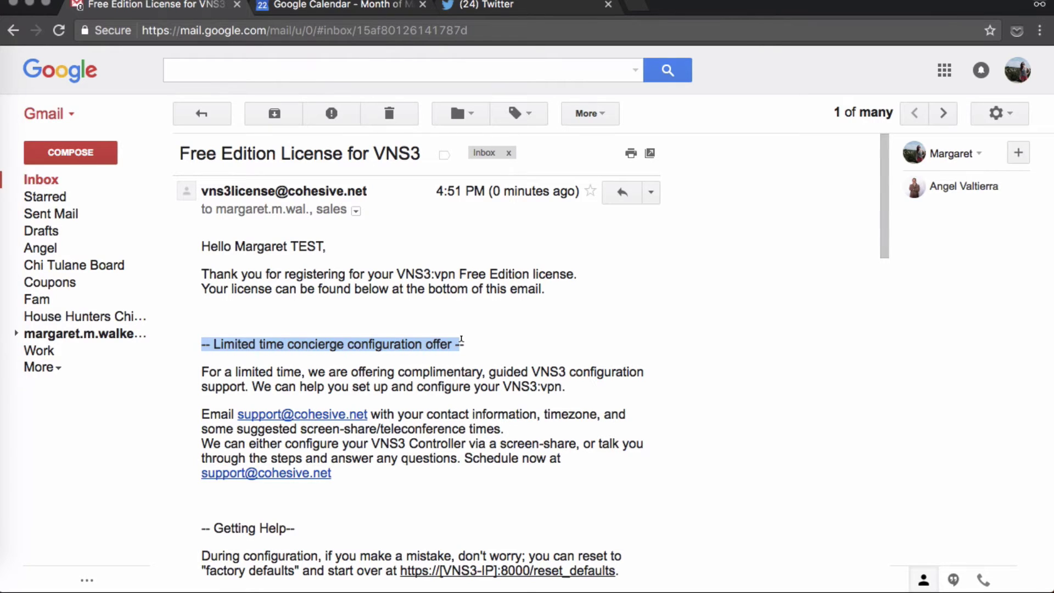
- Copy the PGP license block from BEGIN to END PGP MESSAGE and return to the VNS3 window
scroll(461, 339, "down", 8)
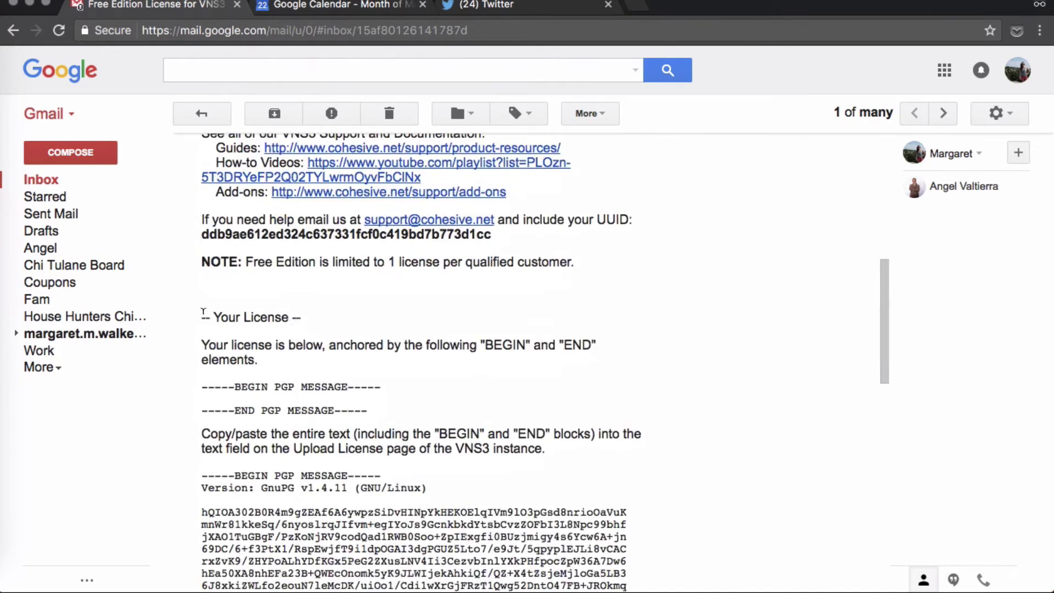
left_click_drag(201, 310, 434, 342)
left_click_drag(198, 233, 378, 247)
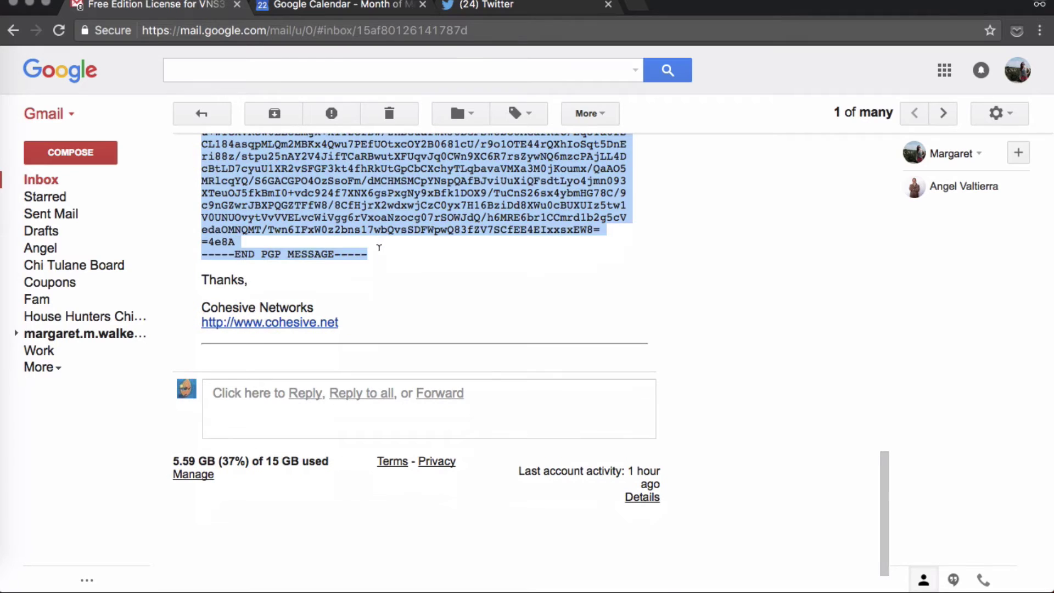
key("super+grave")
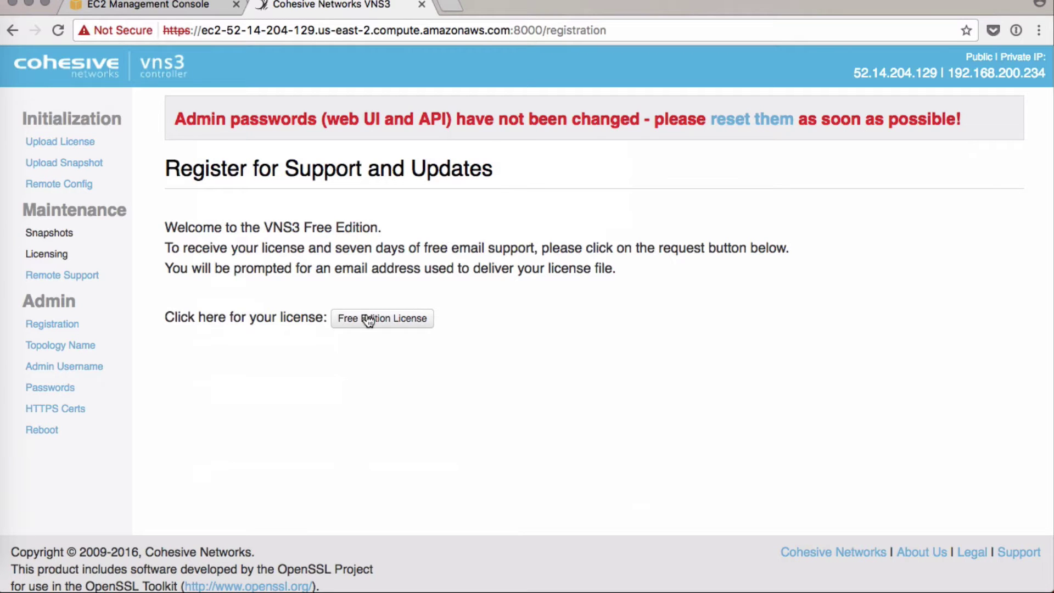
- Paste the PGP license into Upload License, verify it ends with END PGP MESSAGE, and submit it
left_click(66, 143)
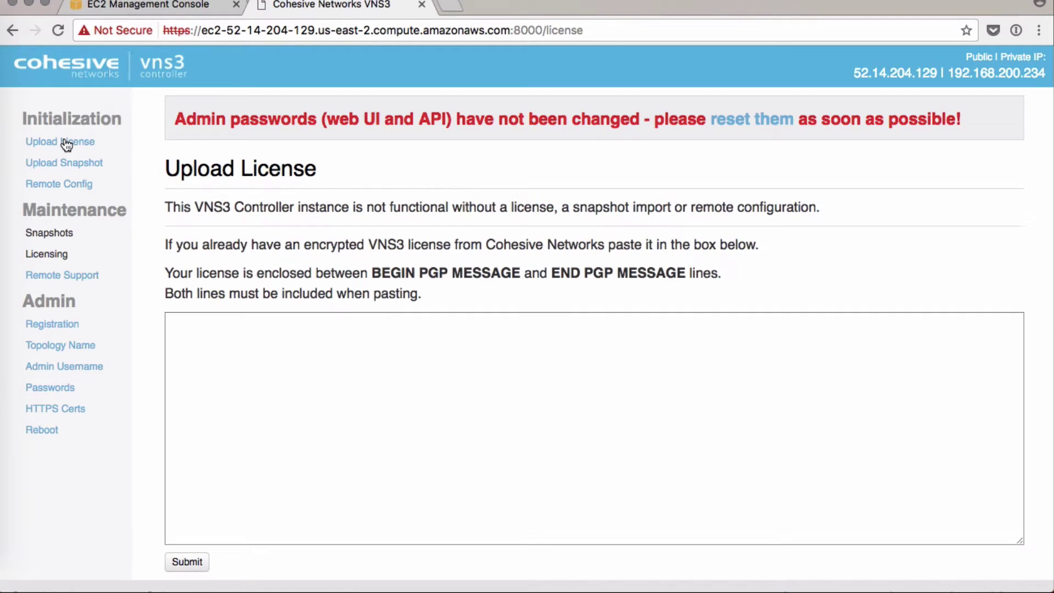
key("super+v")
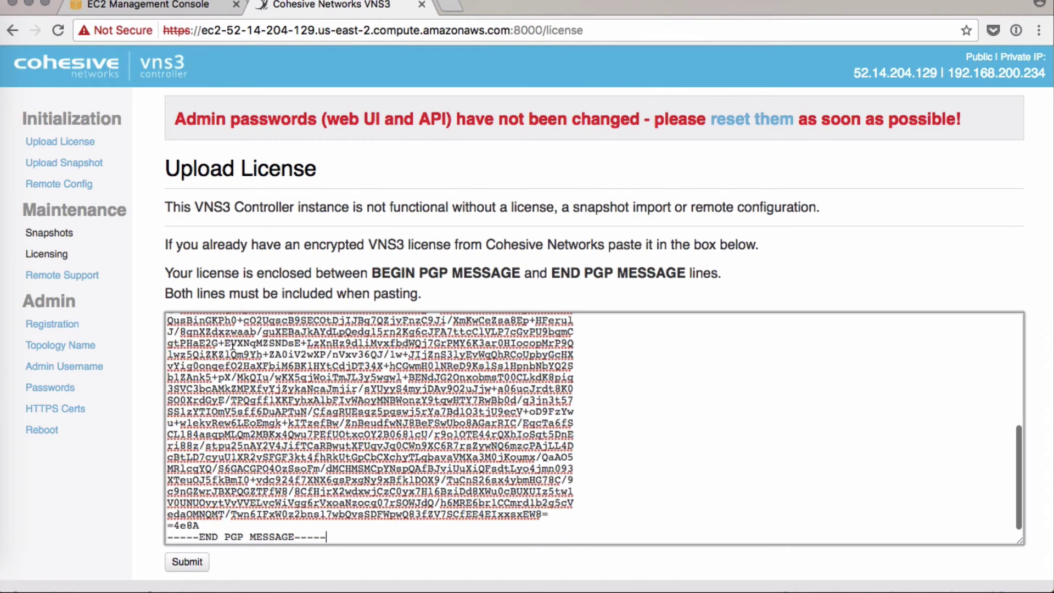
scroll(232, 347, "up", 10)
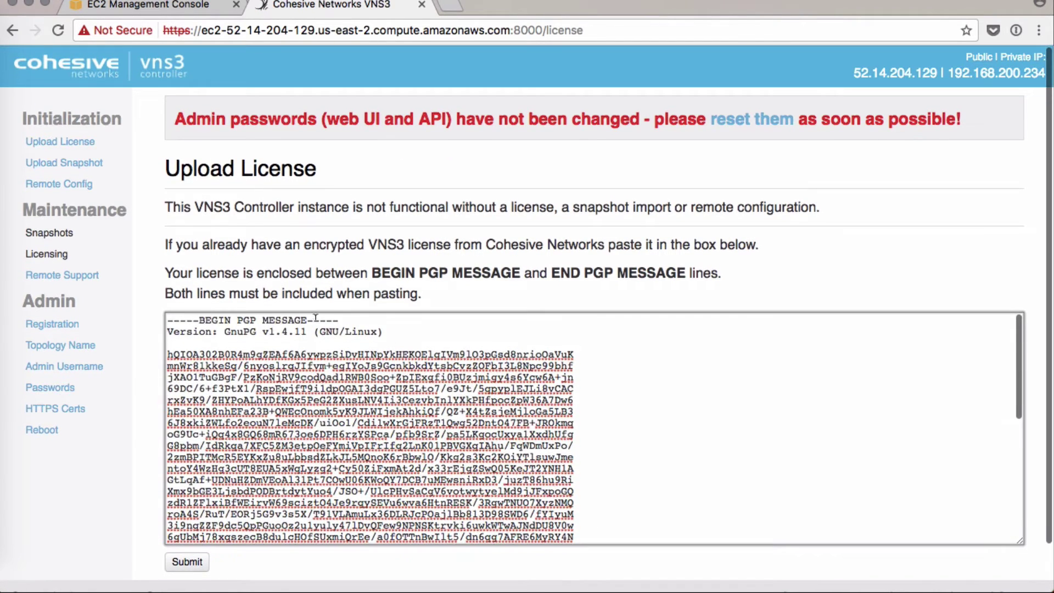
key("super+Down")
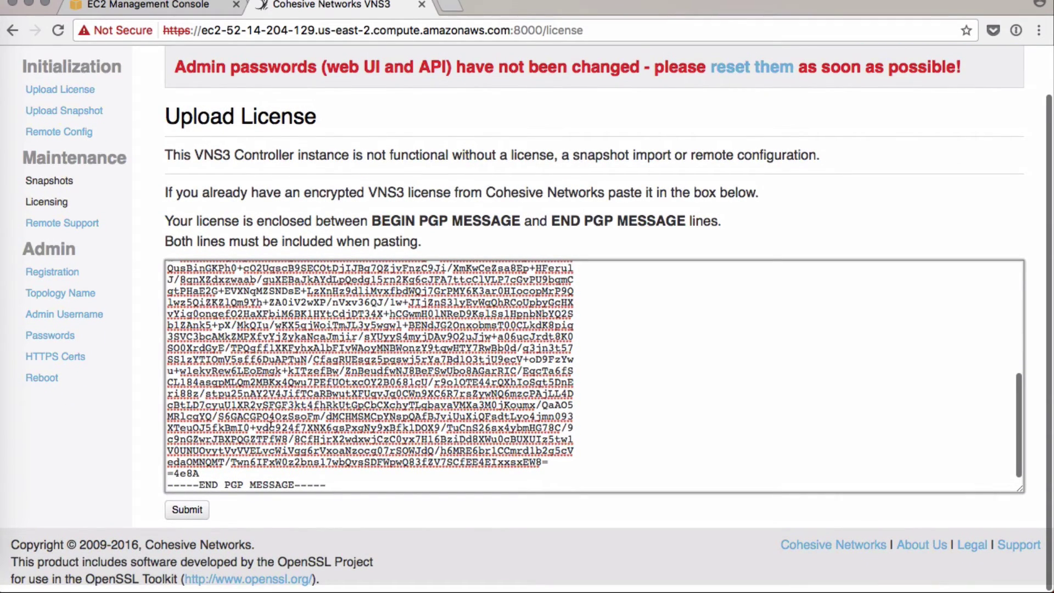
left_click_drag(187, 481, 349, 483)
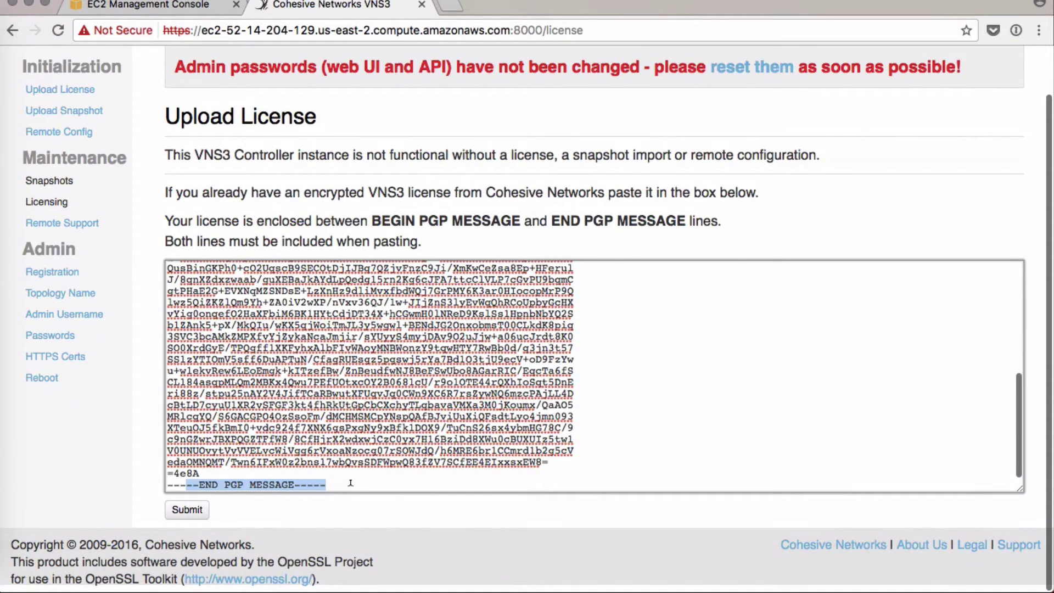
left_click(187, 510)
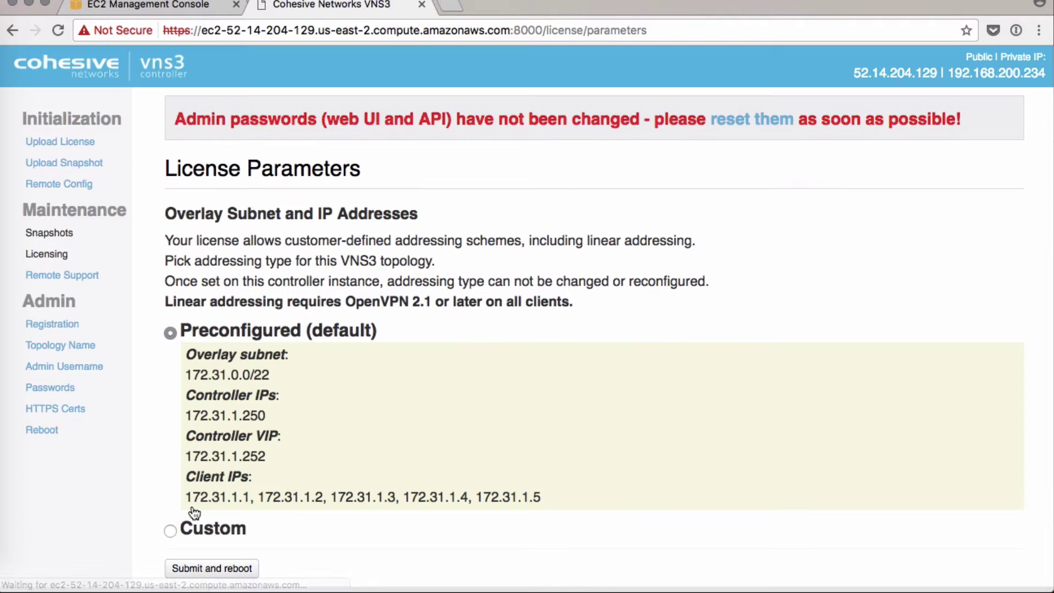
- Keep the Preconfigured (default) 172.31.0.0/22 addressing, submit the license parameters and confirm the reboot
scroll(240, 396, "down", 2)
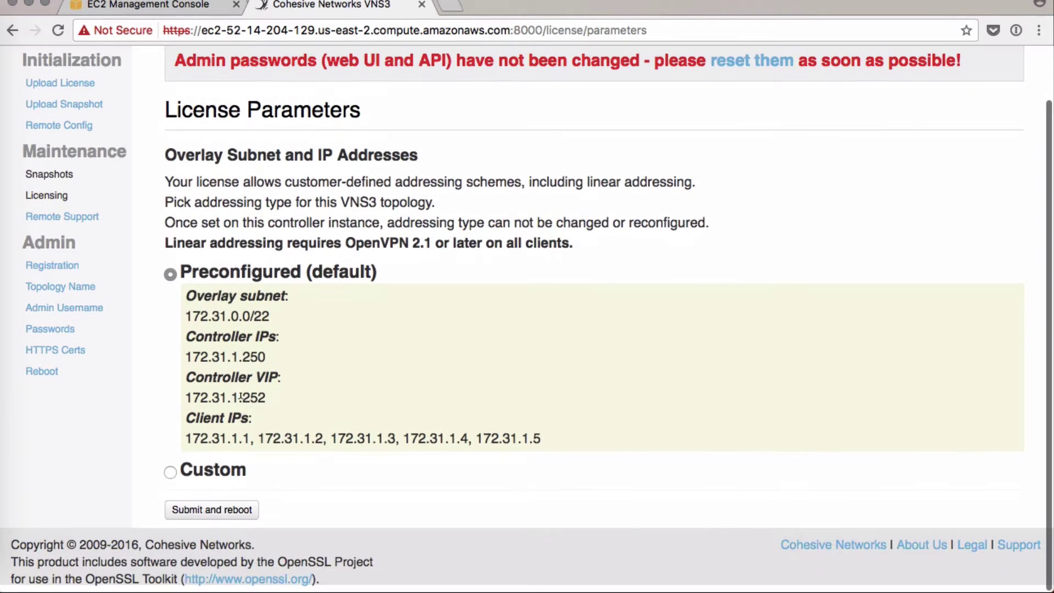
left_click(172, 473)
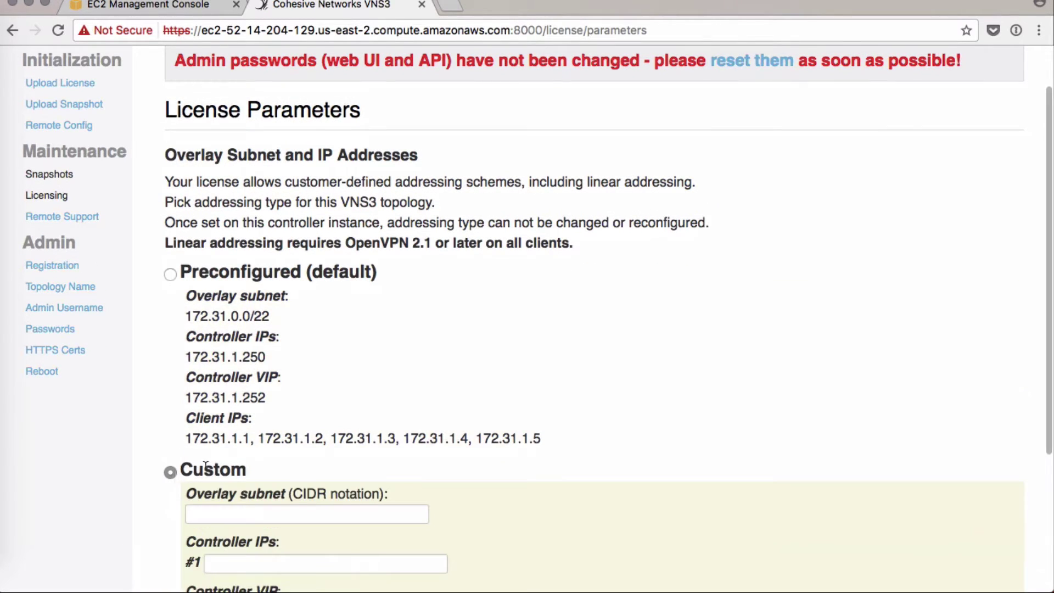
scroll(214, 430, "down", 5)
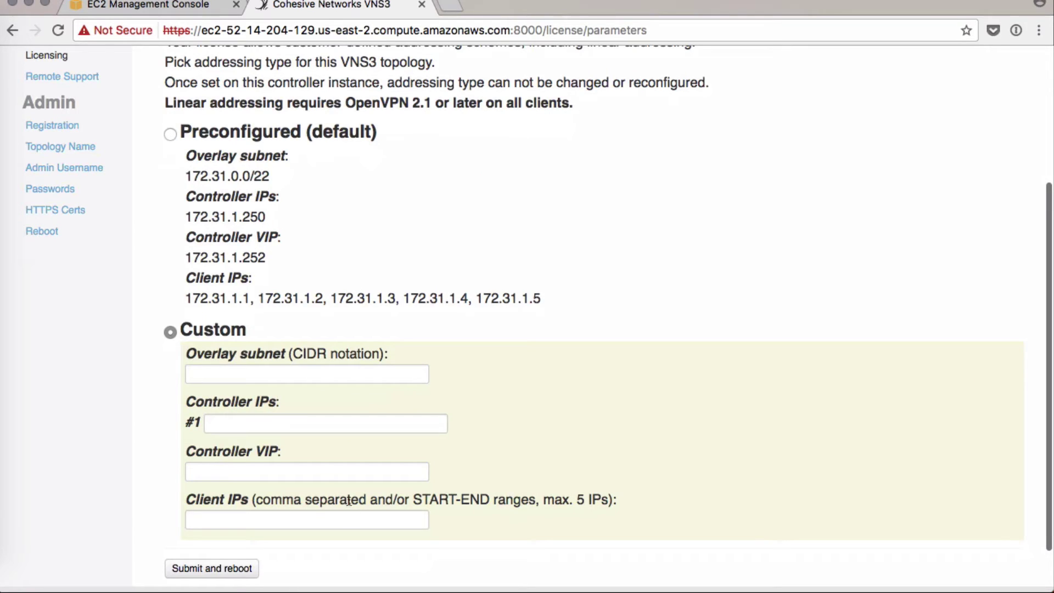
left_click(170, 134)
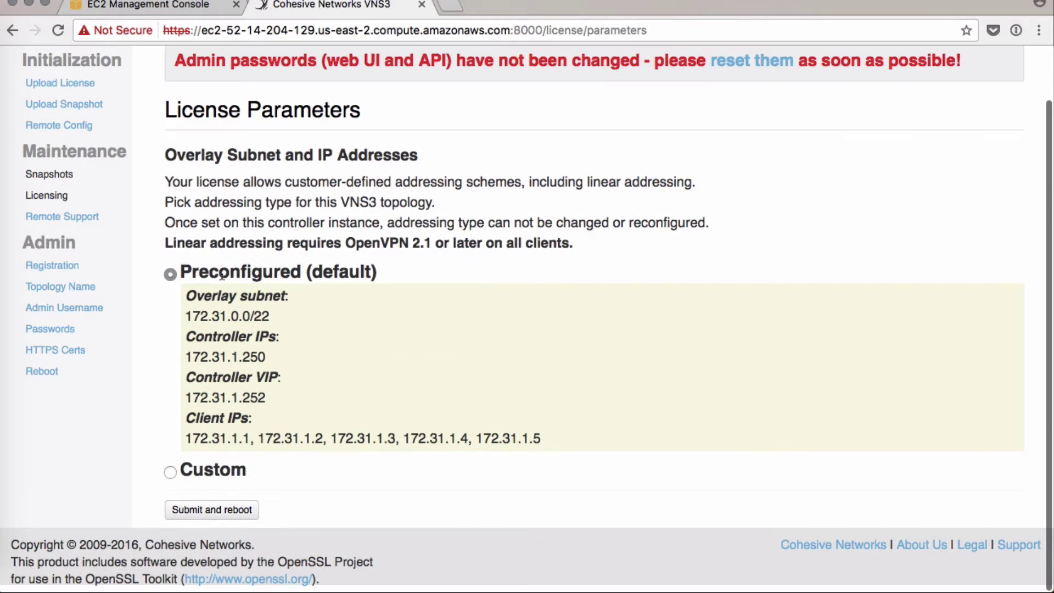
left_click(201, 513)
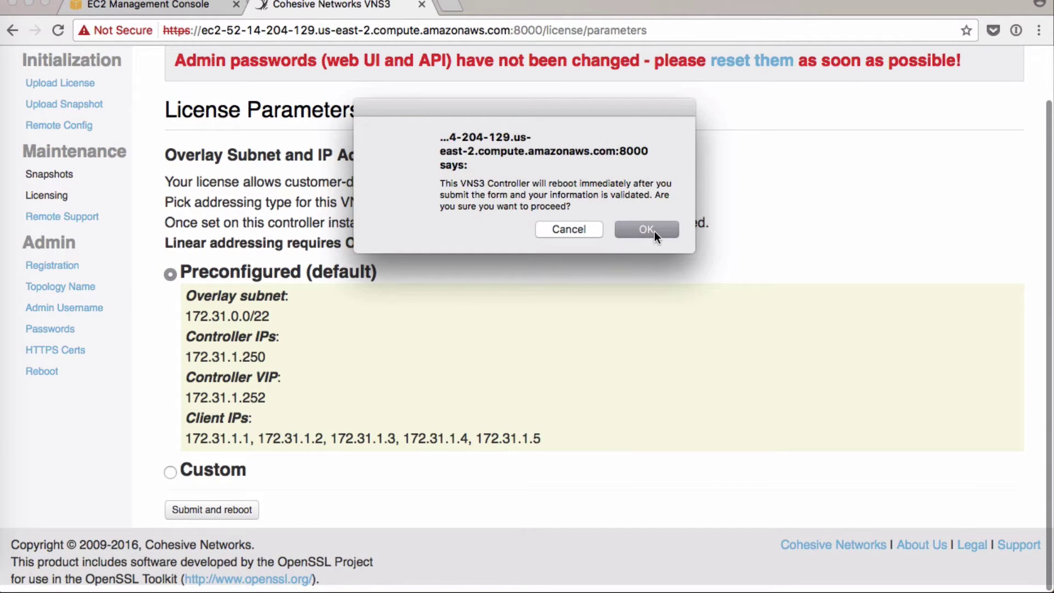
left_click(646, 230)
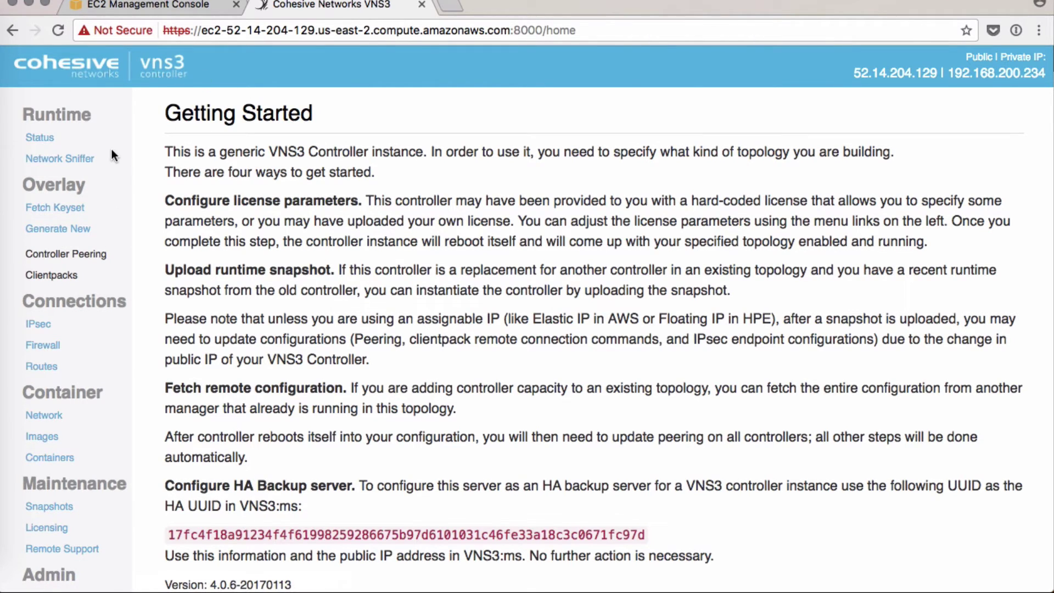
- Generate a new keyset for topology 'VNS3 Demo' using a security token
left_click(33, 237)
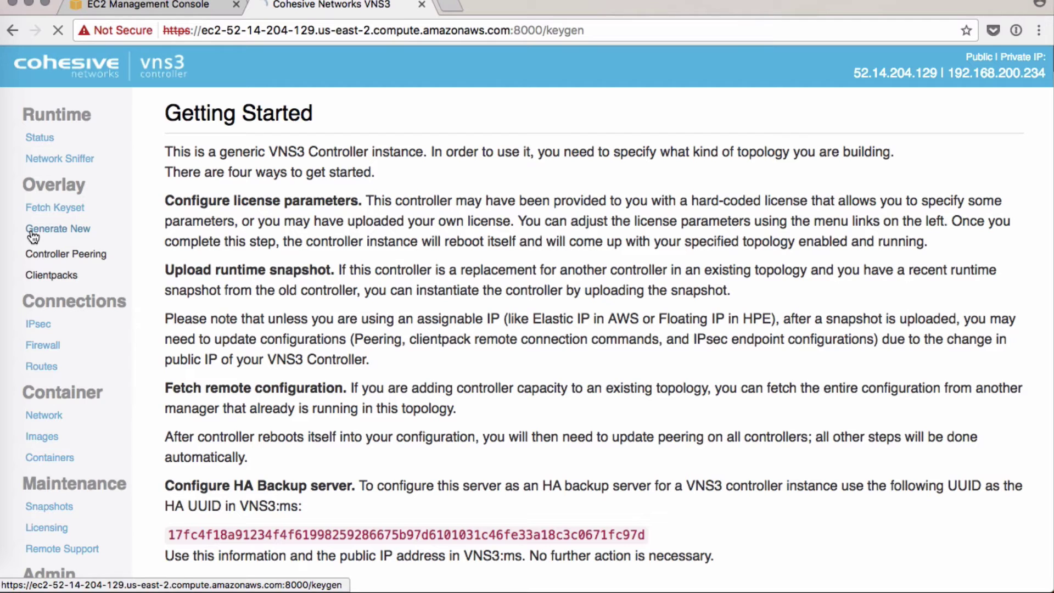
type("VNS3 Demo")
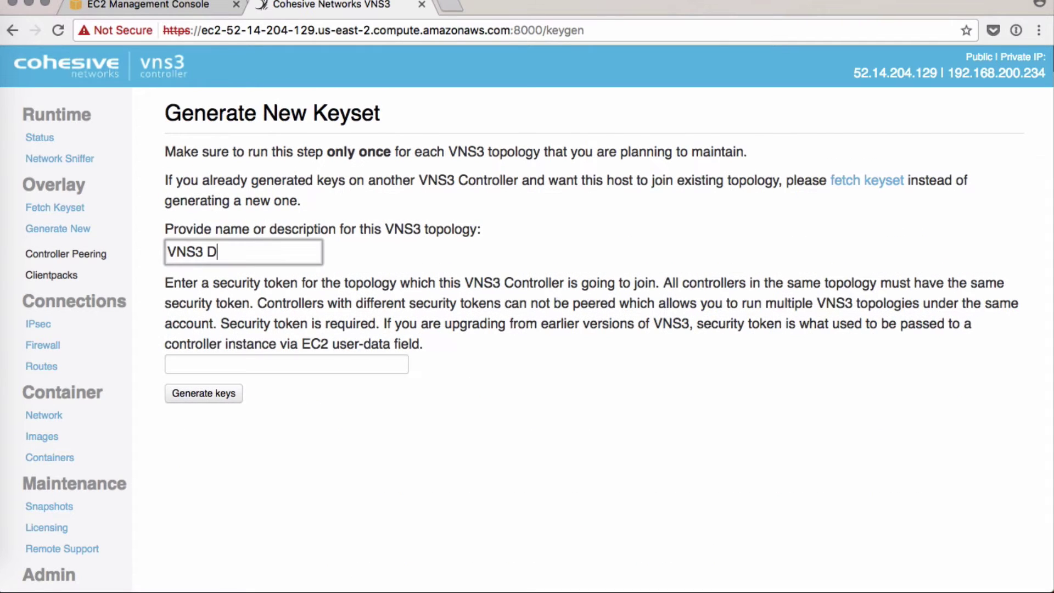
key("Tab")
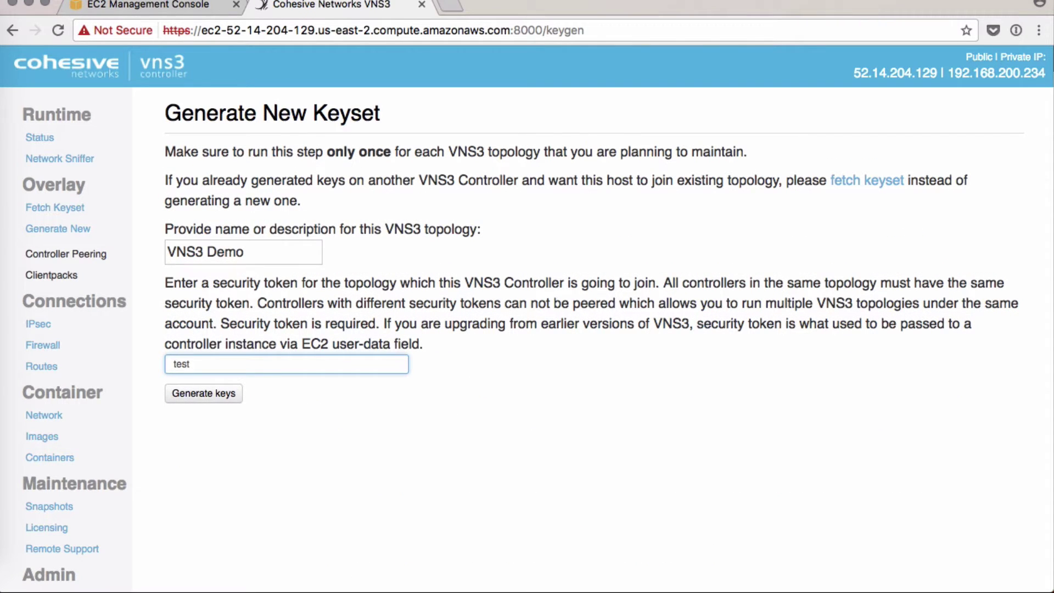
left_click(181, 393)
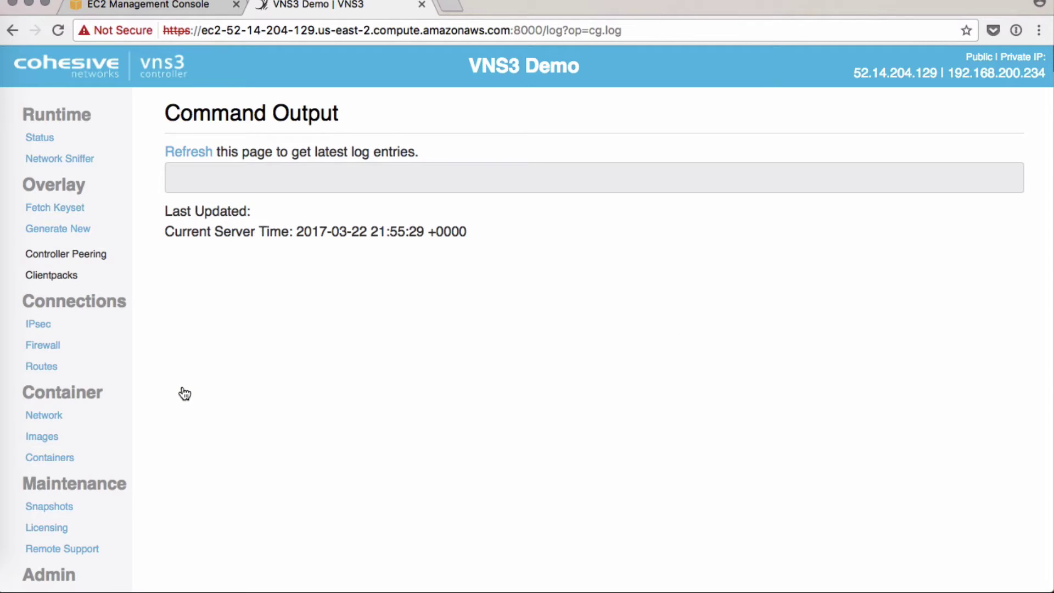
- Refresh the log until generation completes, check the five clientpacks, and go to Controller Peering
left_click(196, 159)
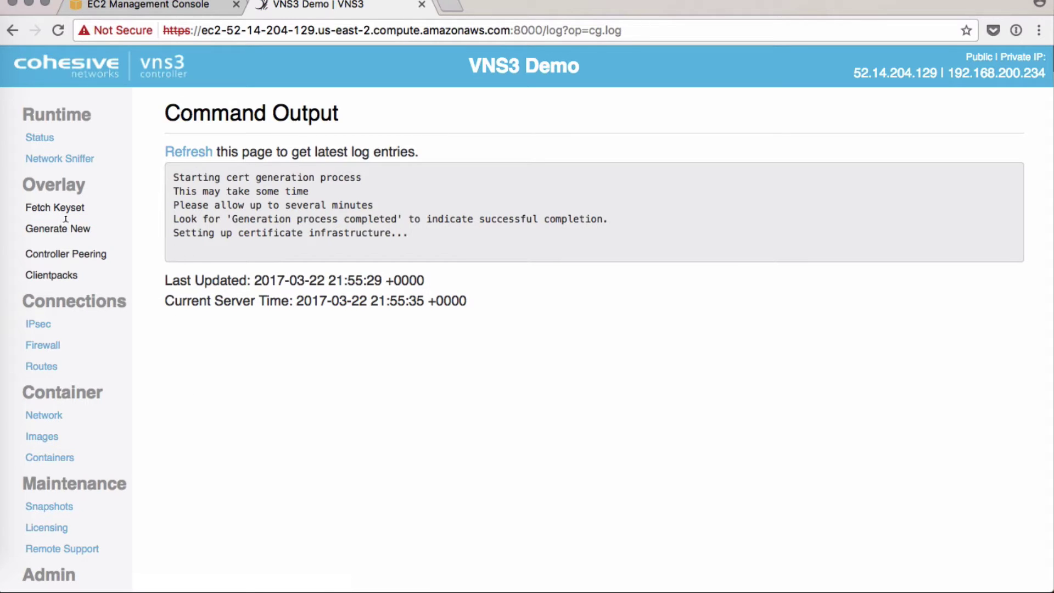
left_click(170, 152)
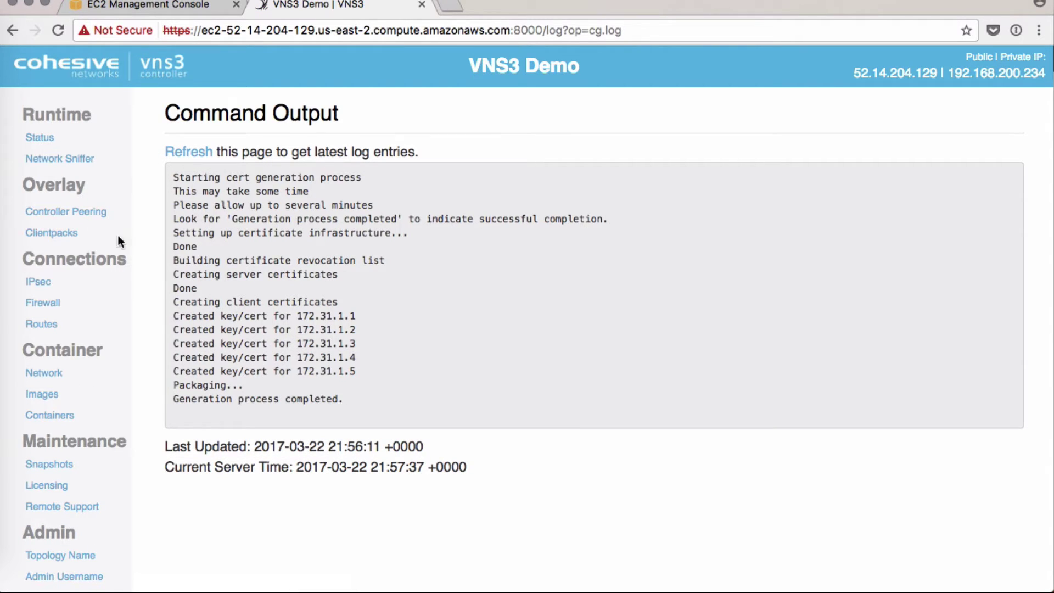
left_click(48, 235)
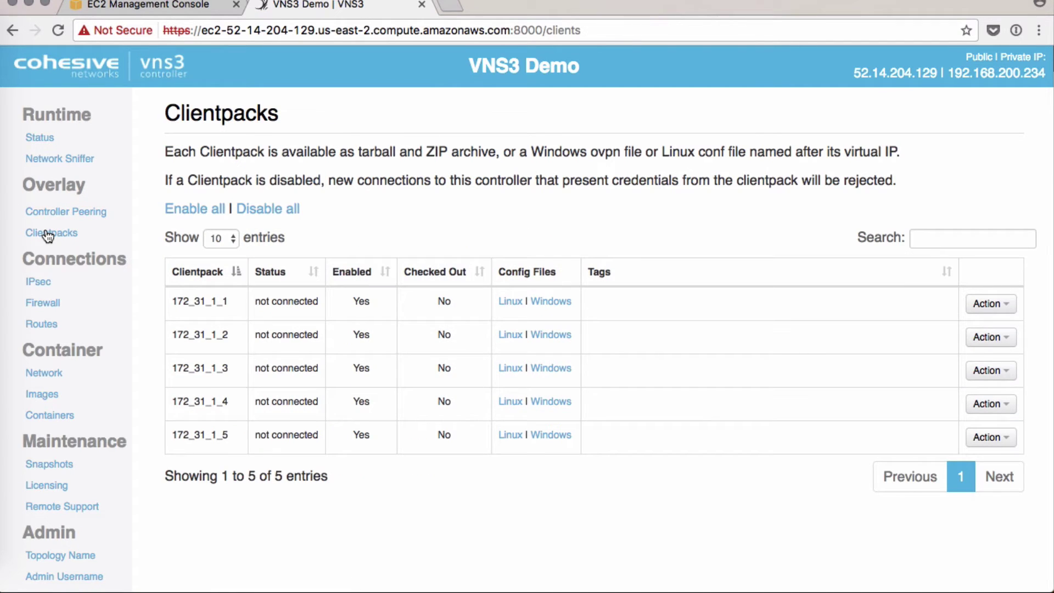
left_click(53, 213)
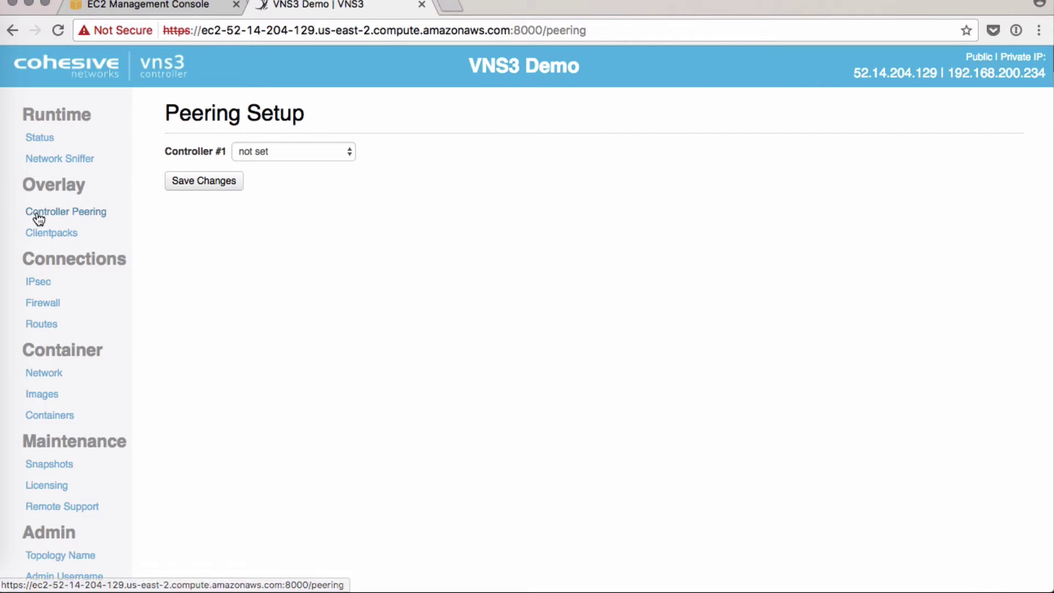
- Set Controller #1 to this instance and save the peering changes
left_click(274, 153)
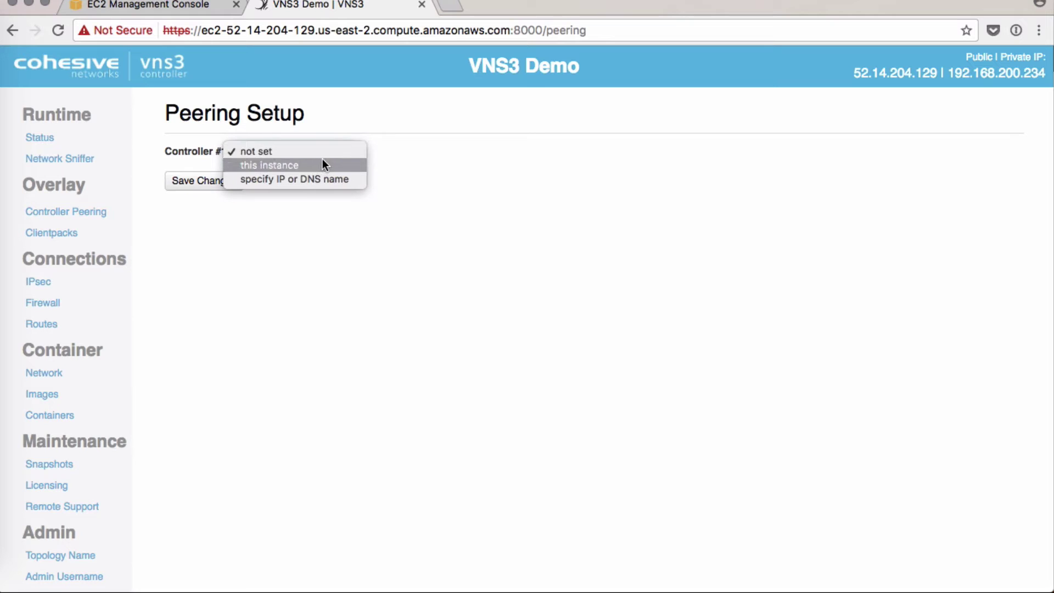
left_click(354, 169)
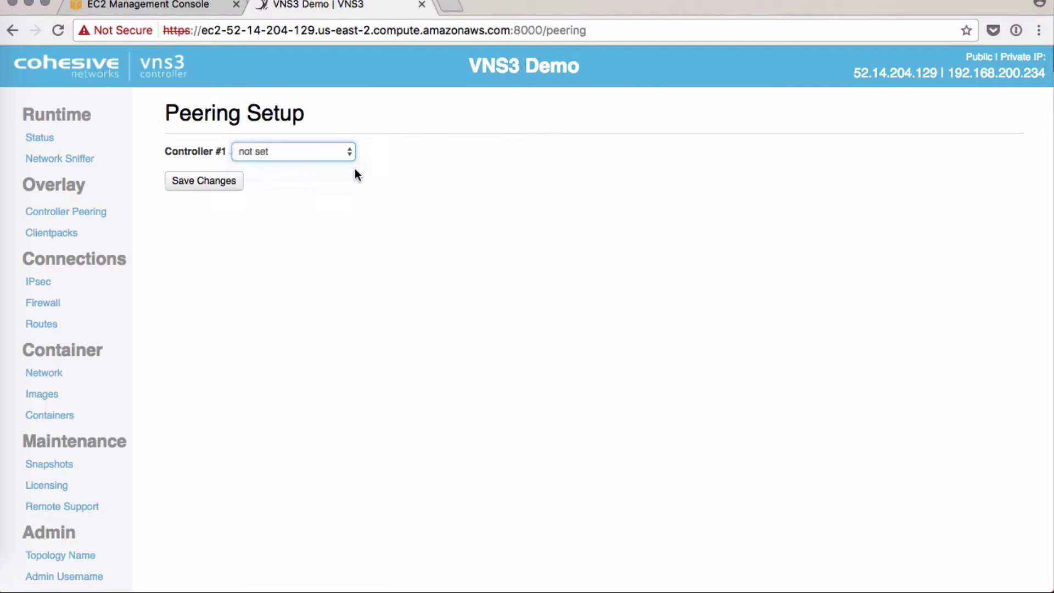
left_click(204, 184)
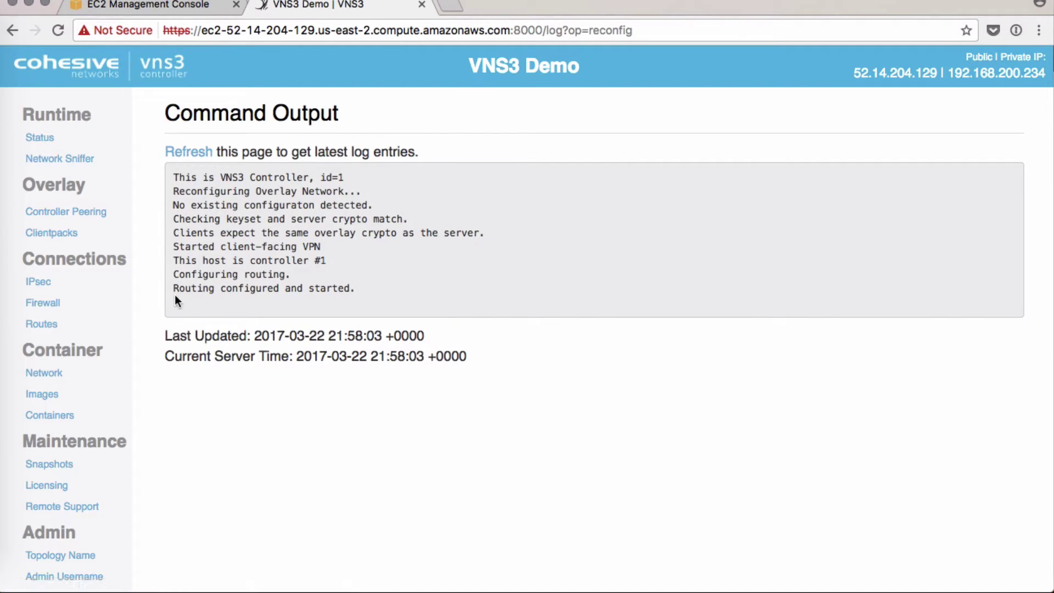
- On the Runtime Status page, select the Client download username/password line
left_click(39, 140)
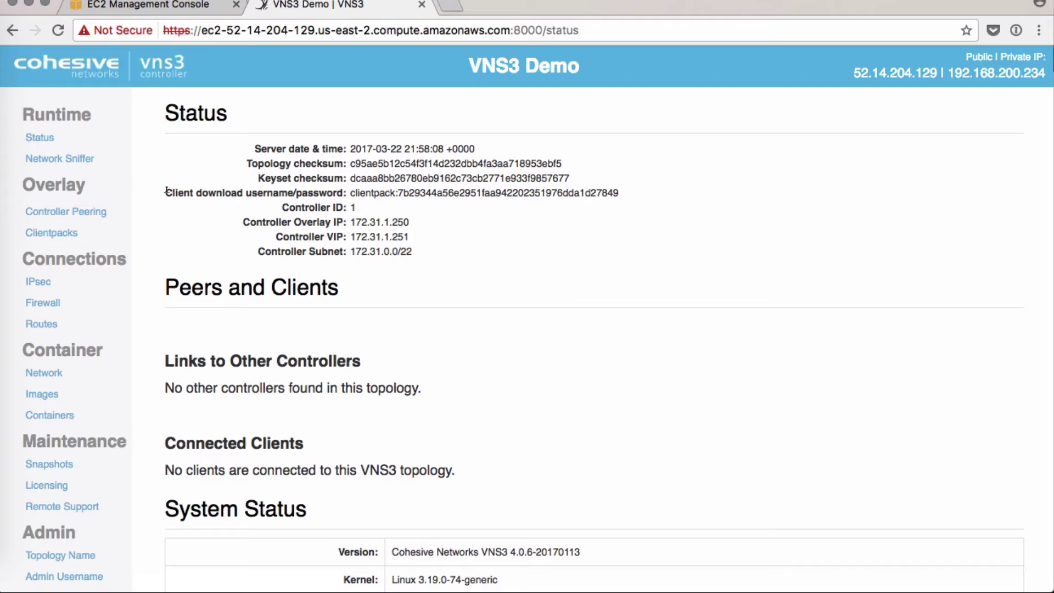
left_click_drag(165, 193, 614, 188)
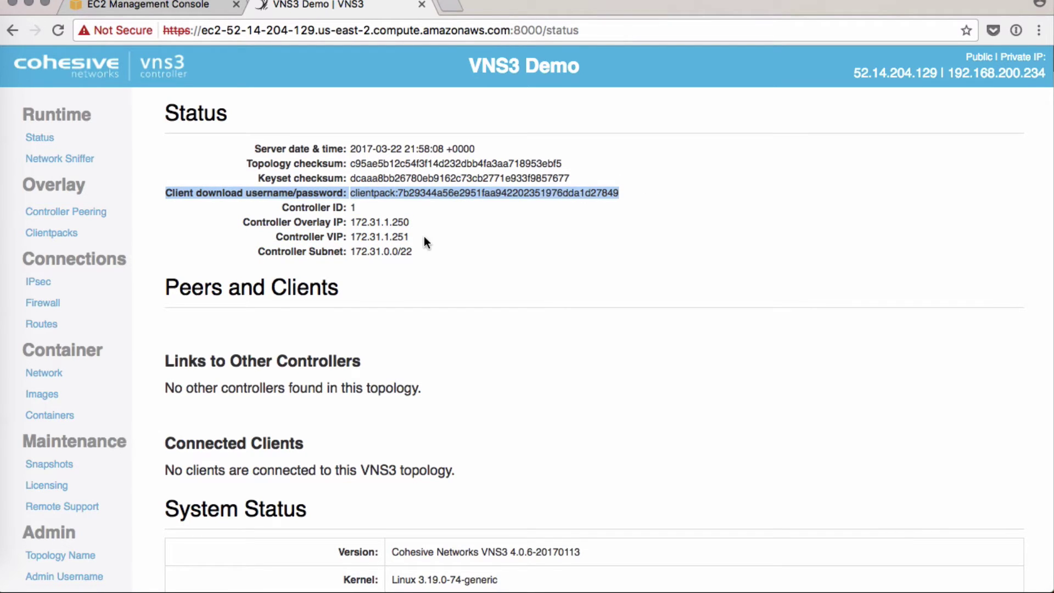
scroll(424, 239, "down", 5)
scroll(424, 241, "up", 6)
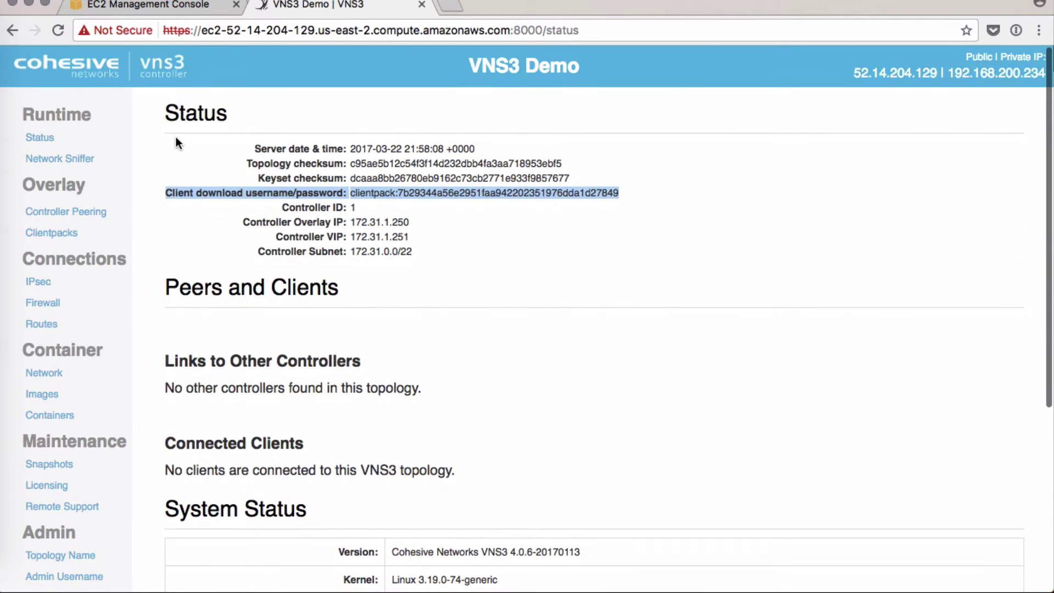
left_click(176, 137)
- Start an EC2 launch and choose the Ubuntu 16.04 LTS image from AWS Marketplace
left_click(109, 5)
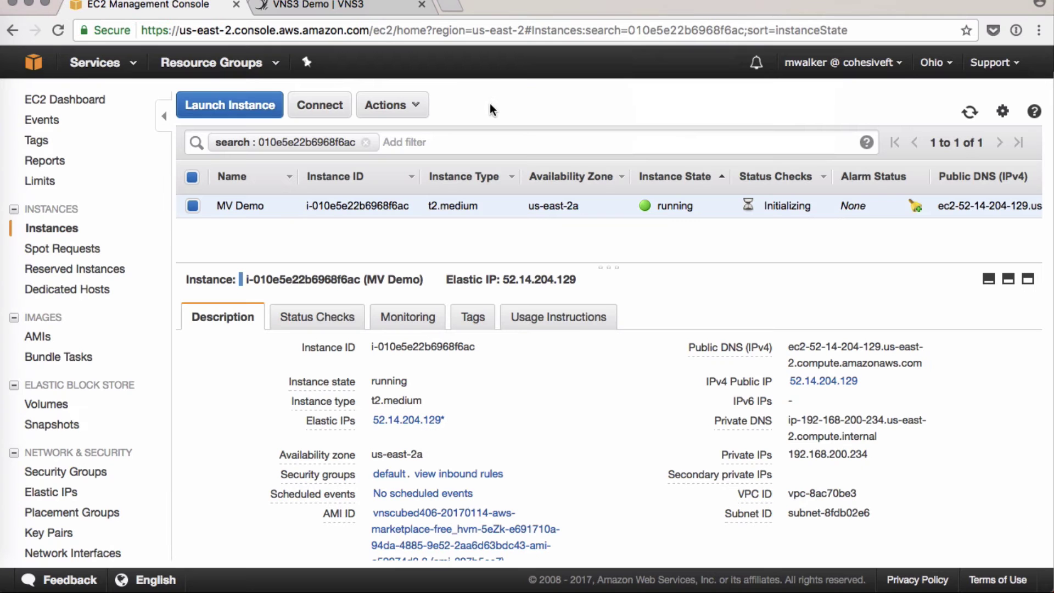
left_click(273, 106)
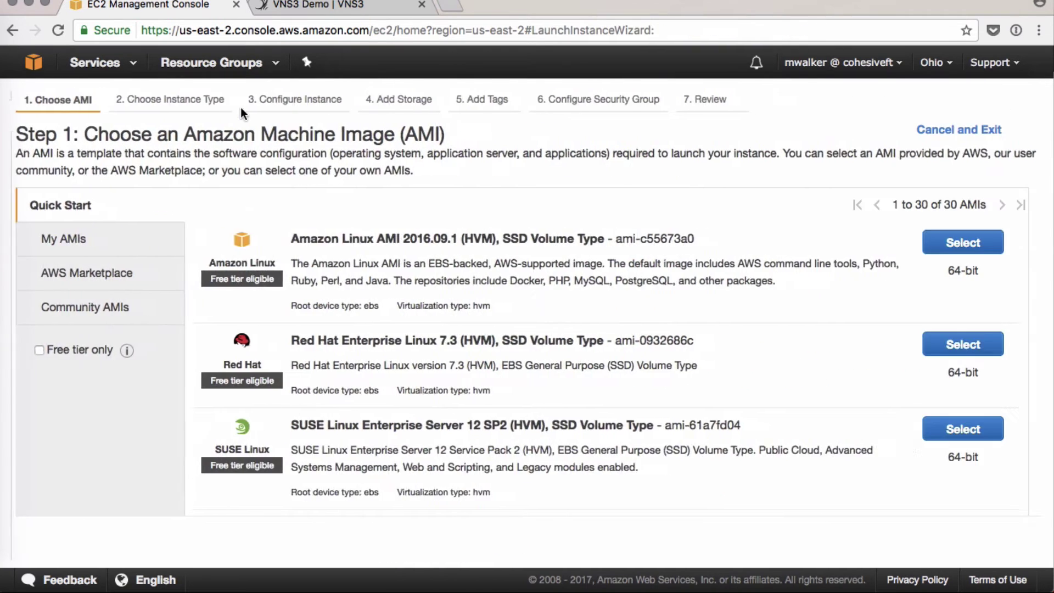
left_click(99, 275)
left_click(287, 219)
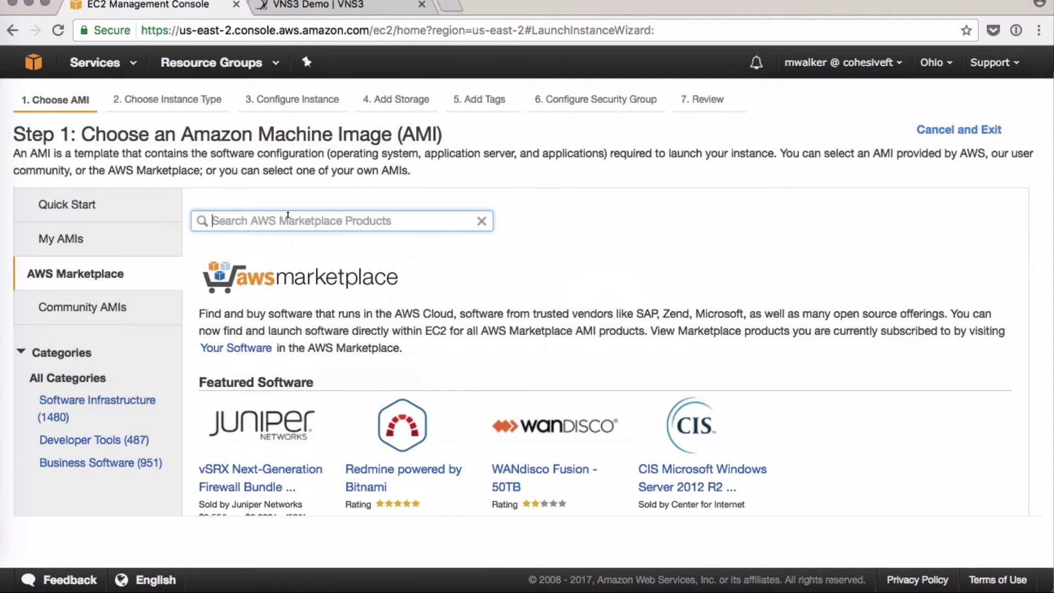
type("ubut")
key("BackSpace")
type("nt")
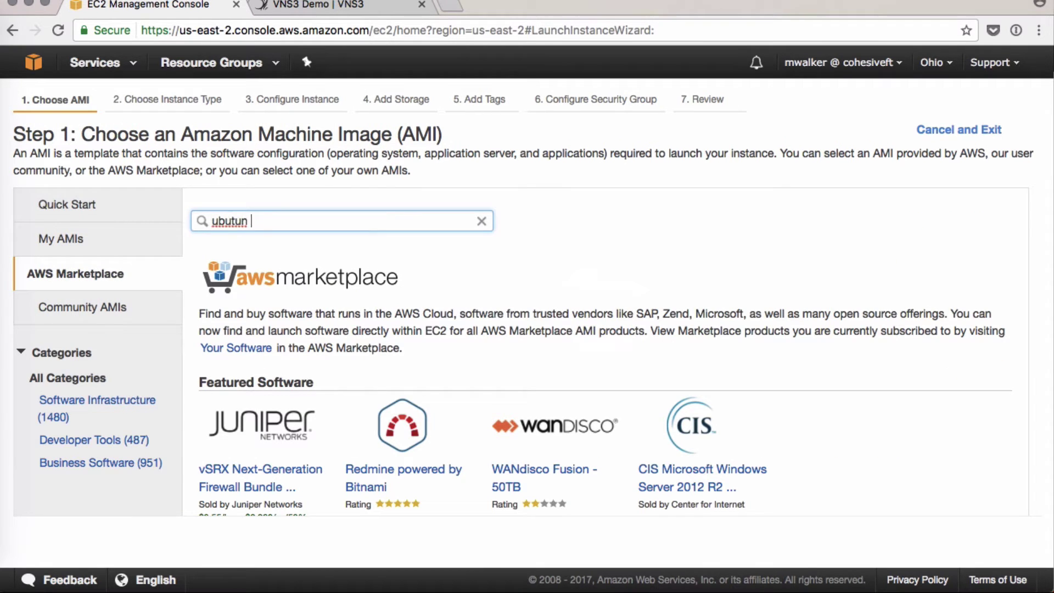
key("BackSpace")
key("BackSpace")
type("ntu 16.04")
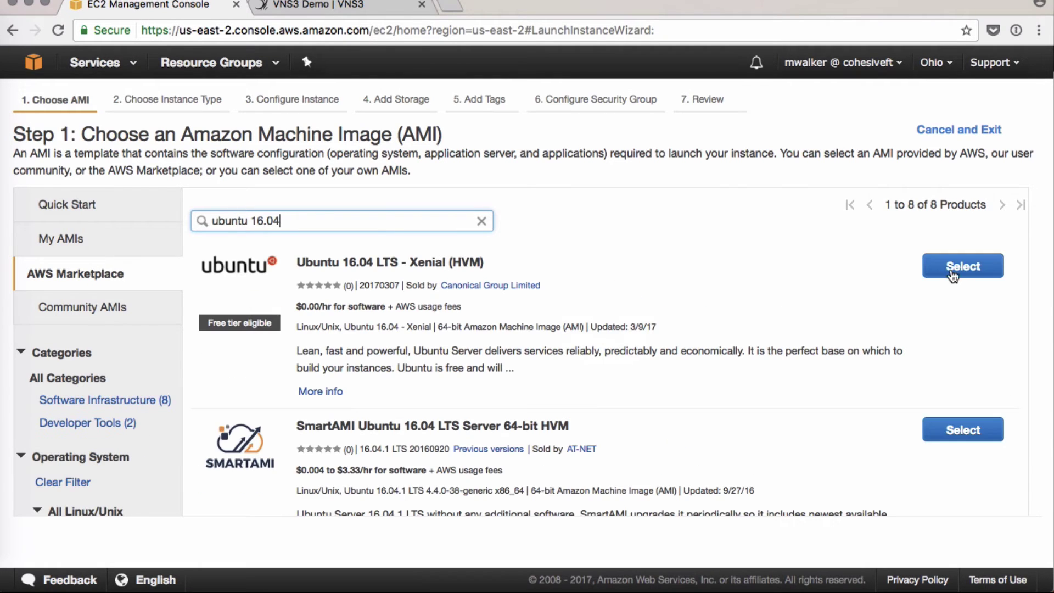
left_click(952, 269)
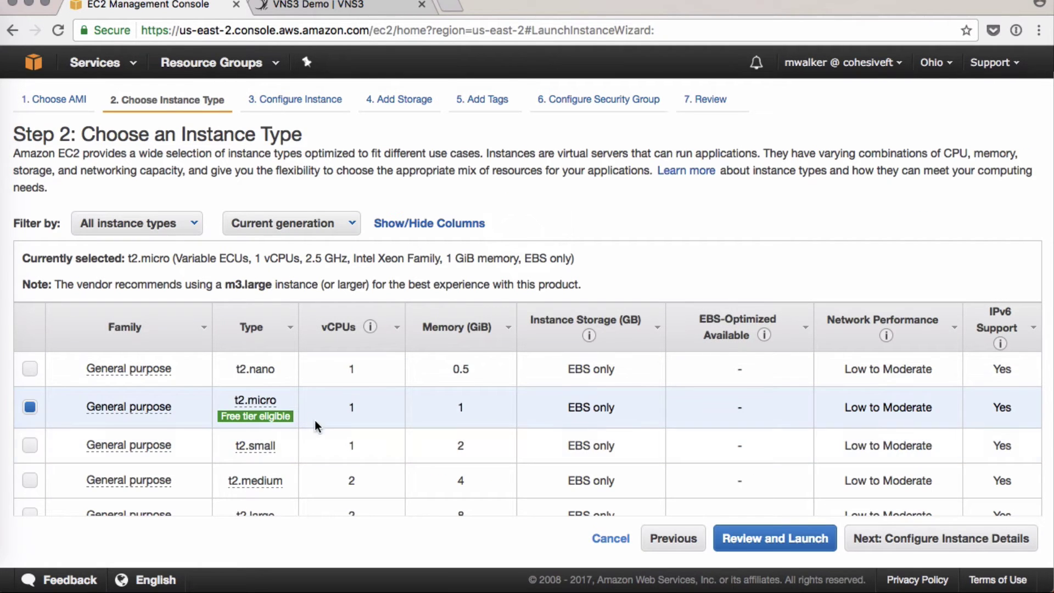
left_click(903, 541)
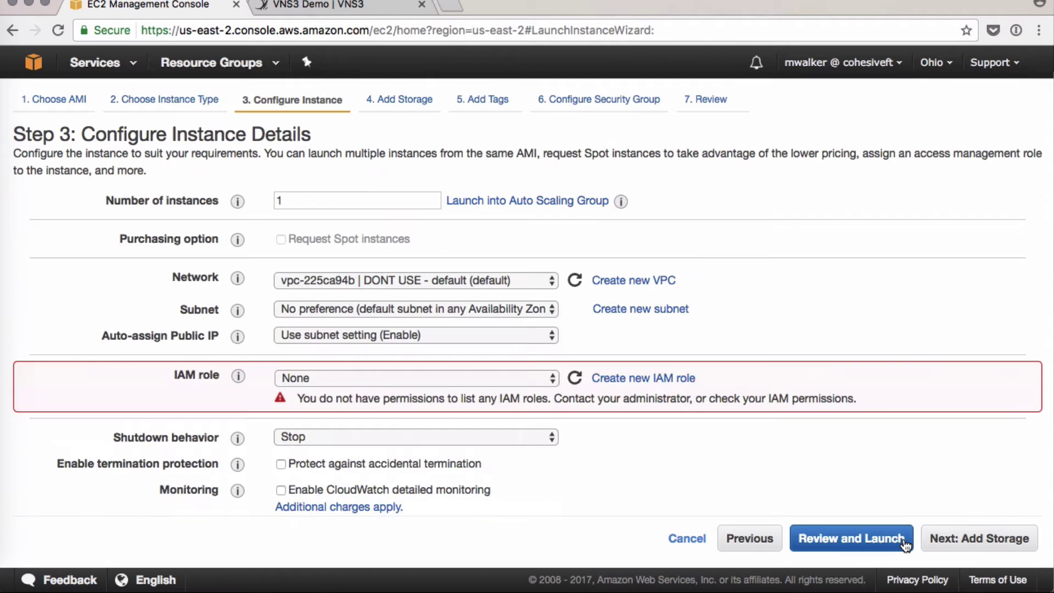
- Place the instance in the MV Demo VPC and tag it Name=Webserver
left_click(490, 281)
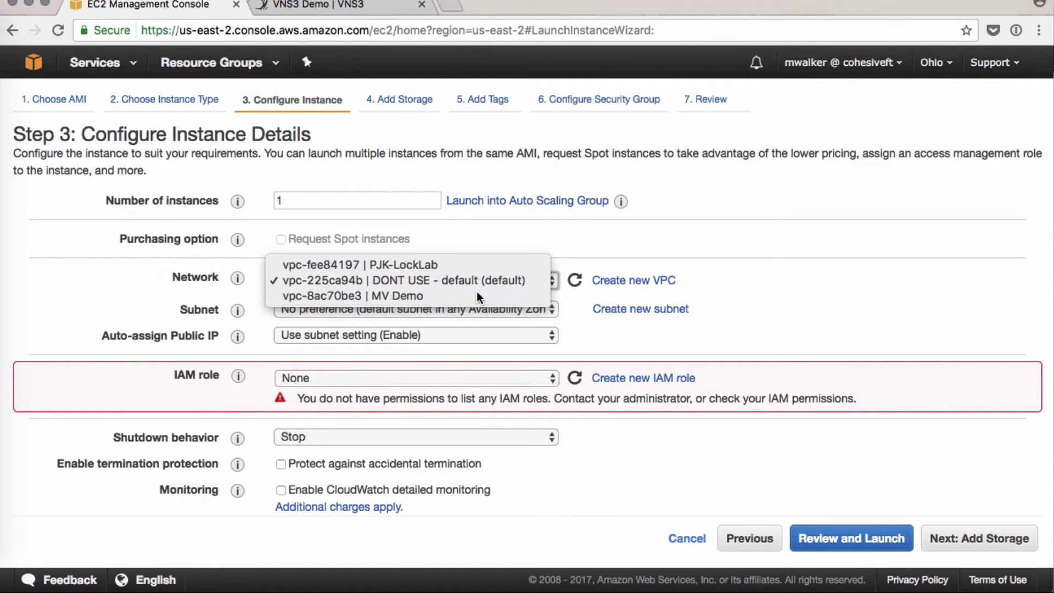
left_click(477, 296)
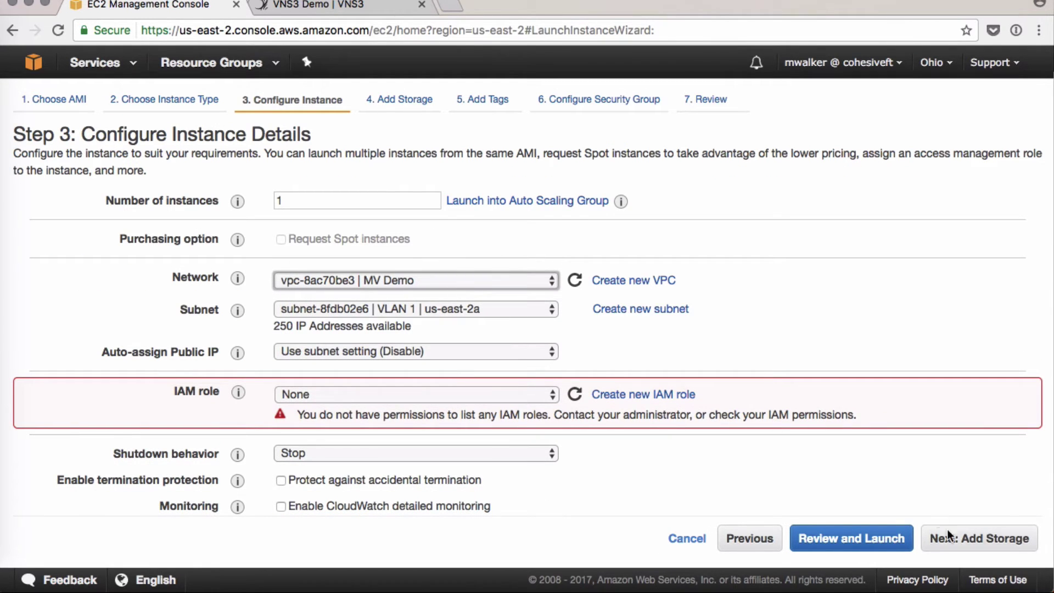
left_click(948, 535)
left_click(986, 544)
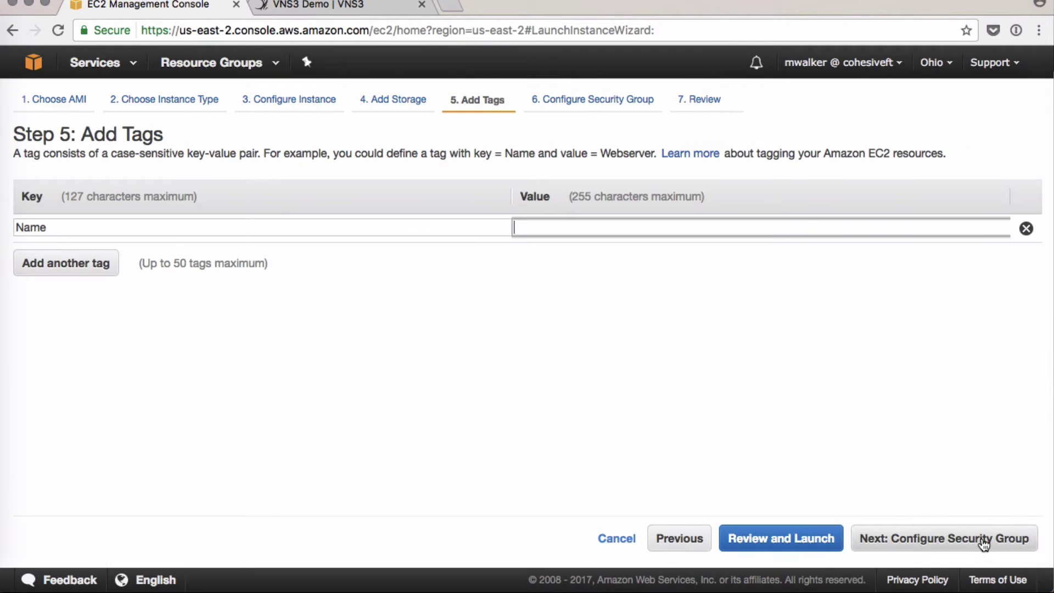
type("Webserver")
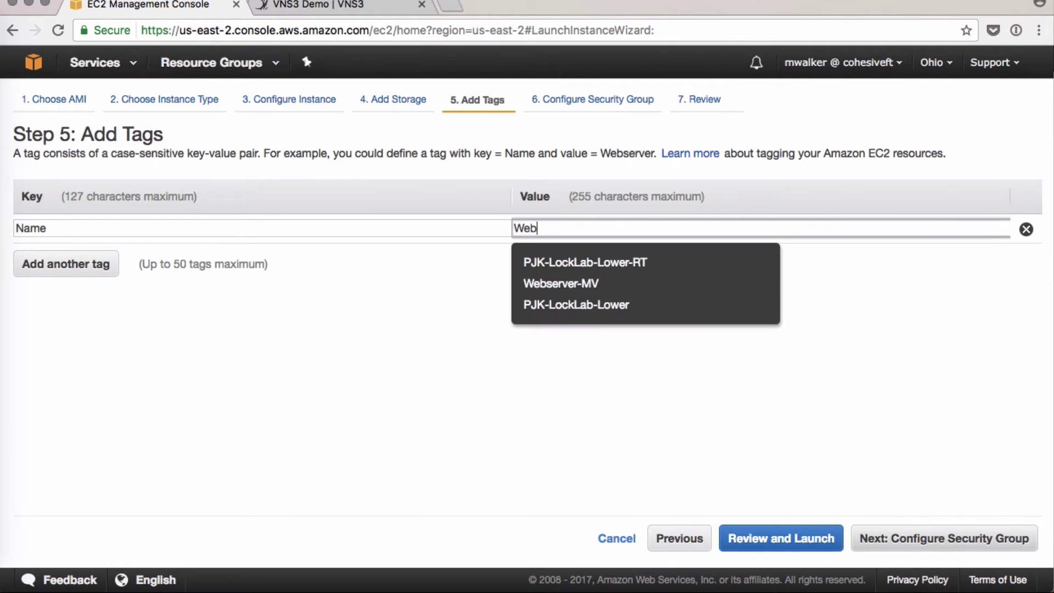
left_click(992, 528)
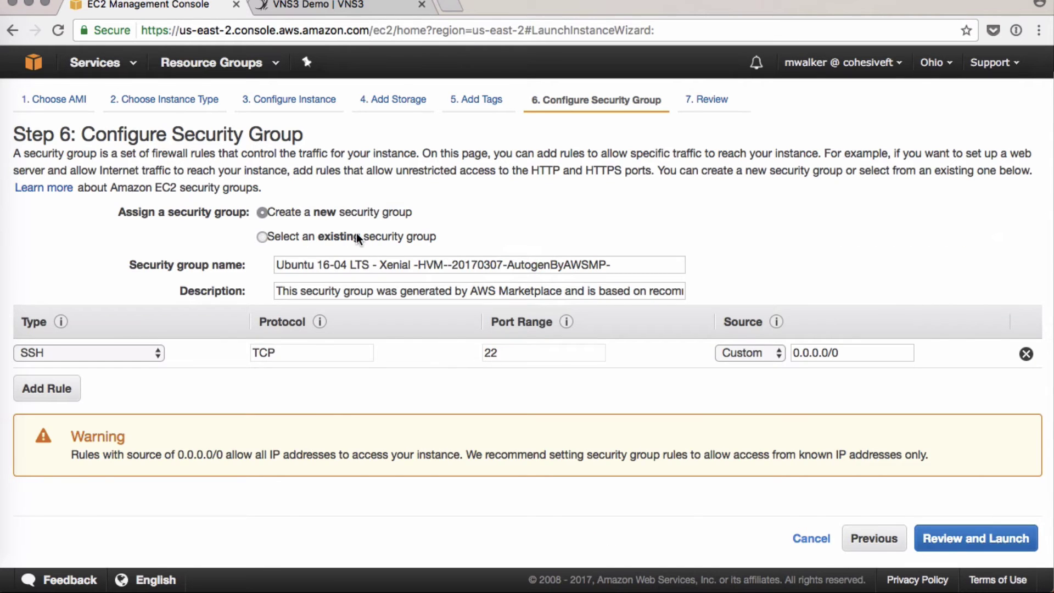
- Assign the existing vns3-client security group and check its inbound rules, including SSH port 22
left_click(357, 237)
left_click(242, 350)
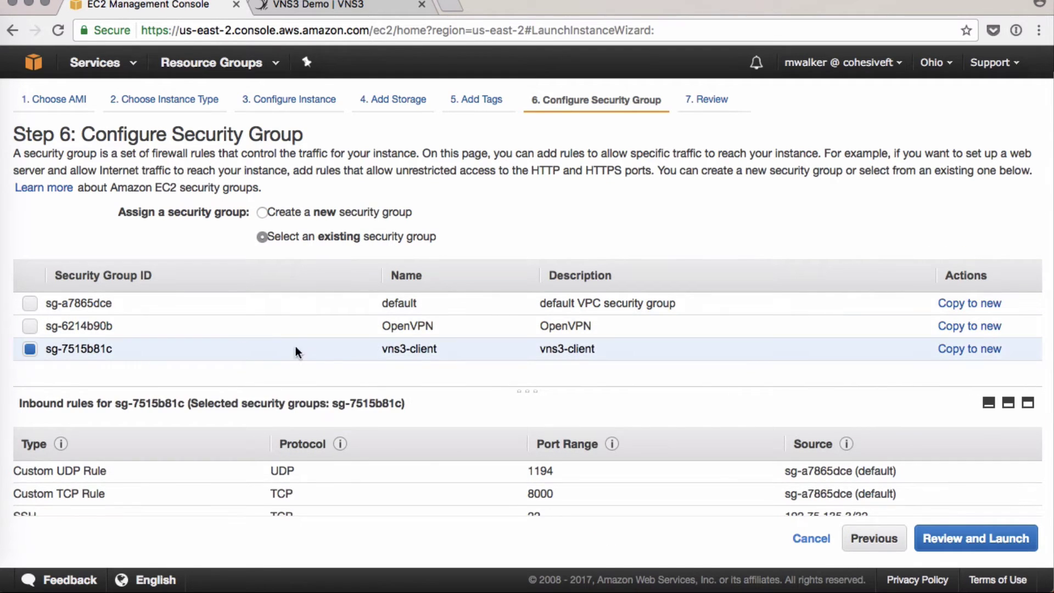
left_click_drag(367, 391, 366, 257)
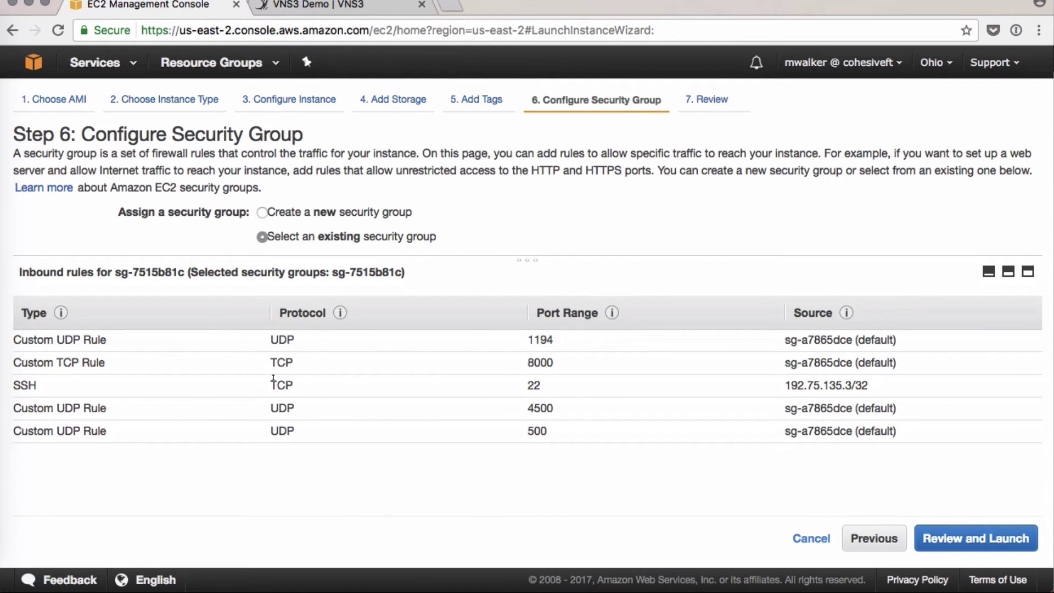
double_click(535, 385)
left_click(969, 538)
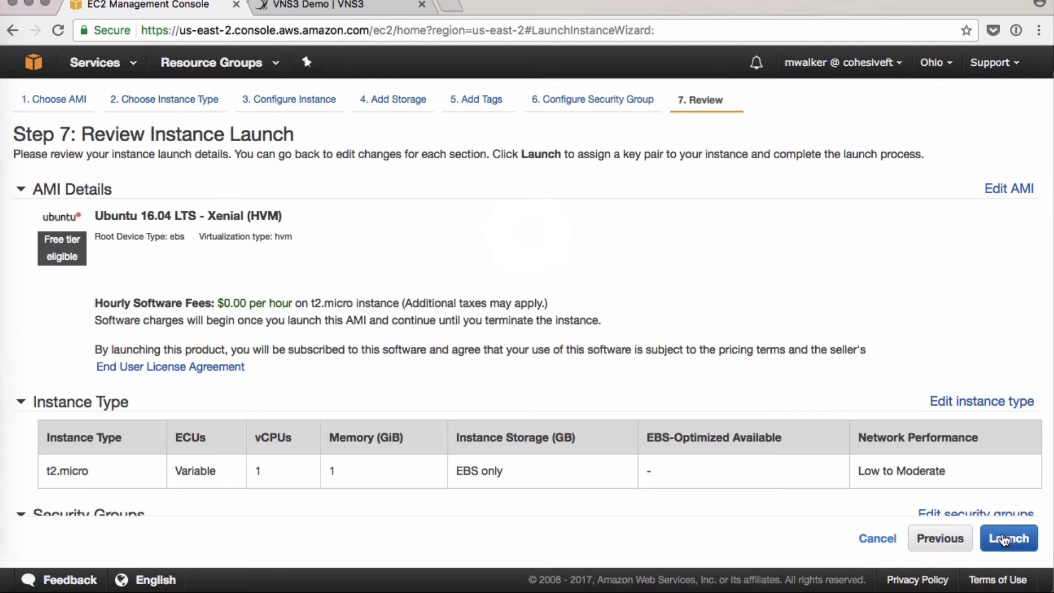
- Launch the instance with the MV-demo key pair, acknowledging the private key file, and view it
left_click(1004, 540)
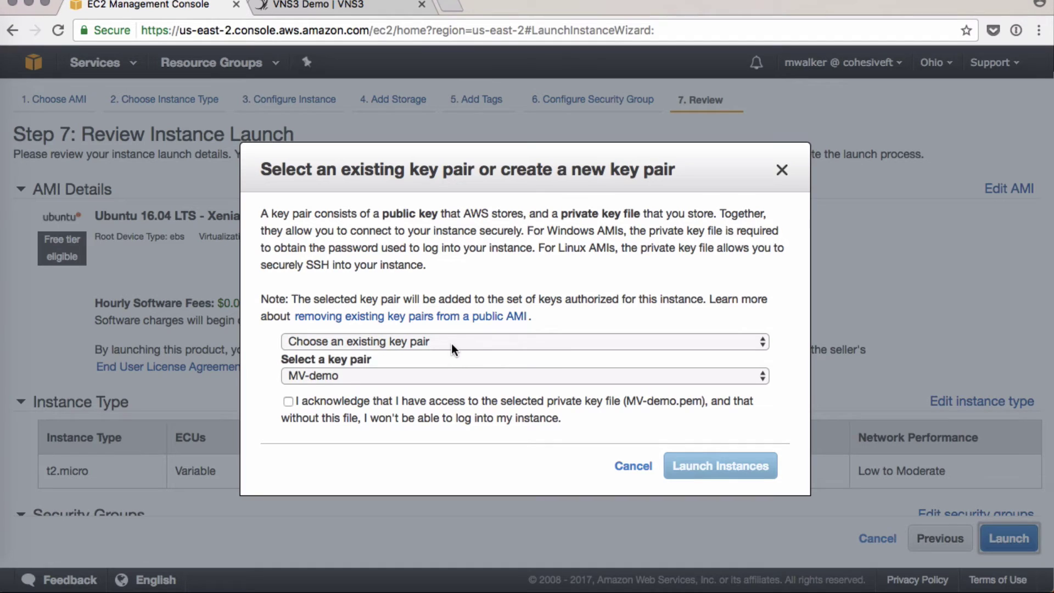
left_click(436, 377)
left_click(436, 377)
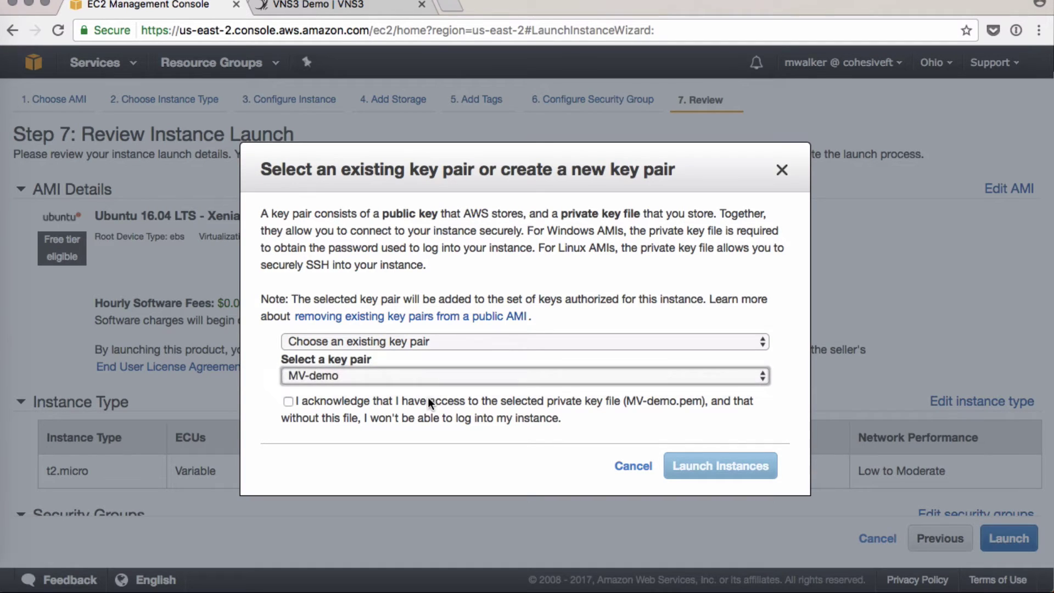
left_click(428, 399)
left_click(700, 467)
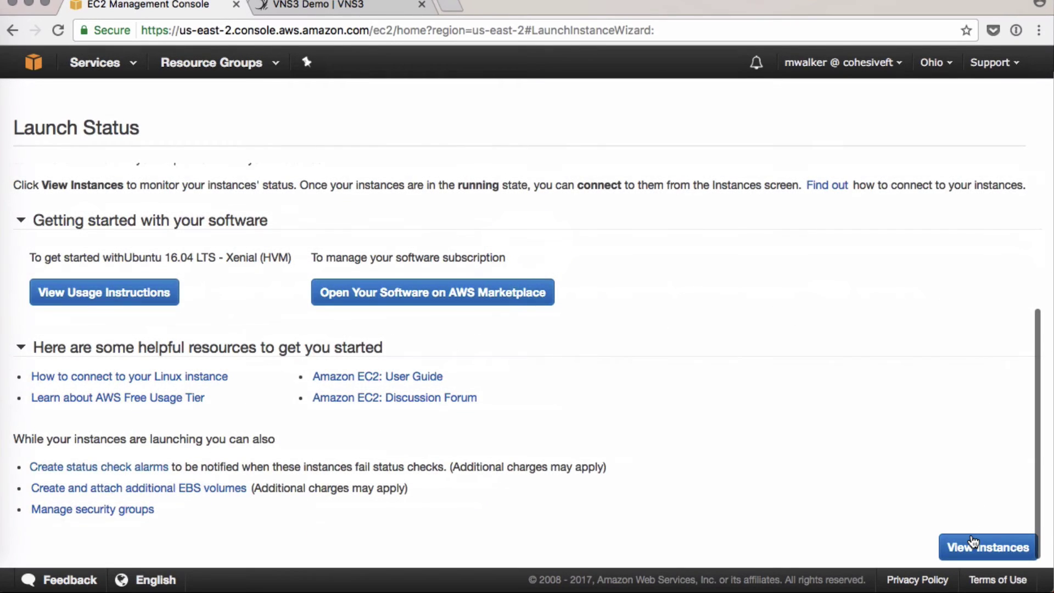
left_click(969, 543)
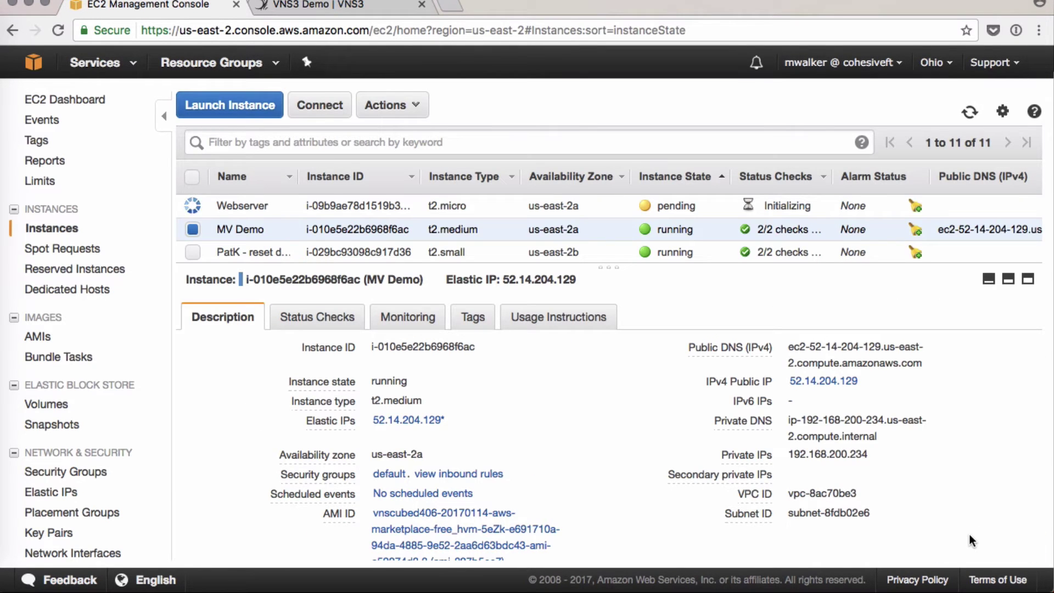
left_click(264, 205)
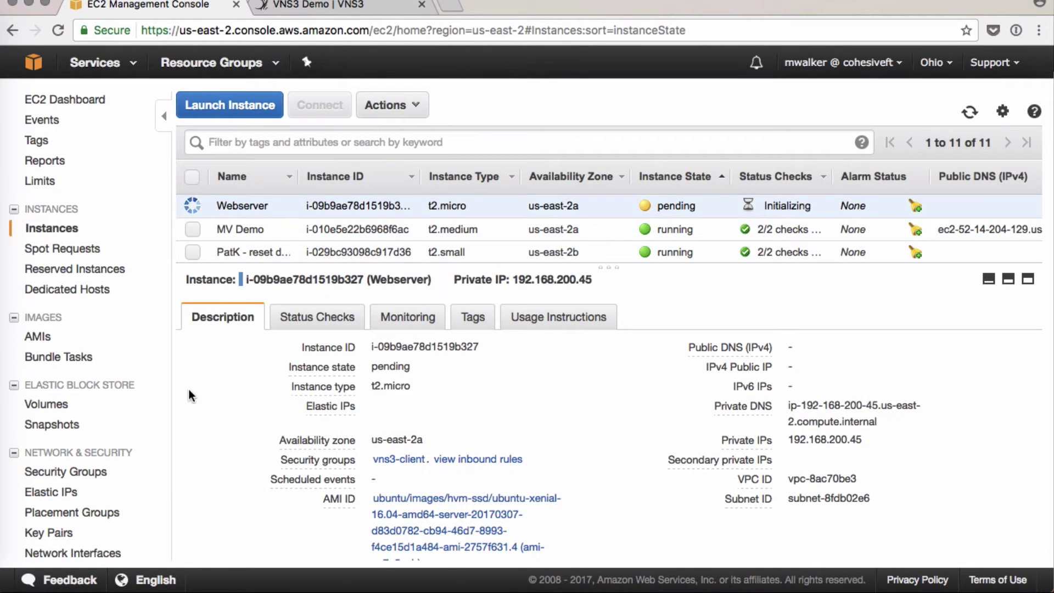
- Allocate a new Elastic IP address, 52.14.218.252
left_click(55, 494)
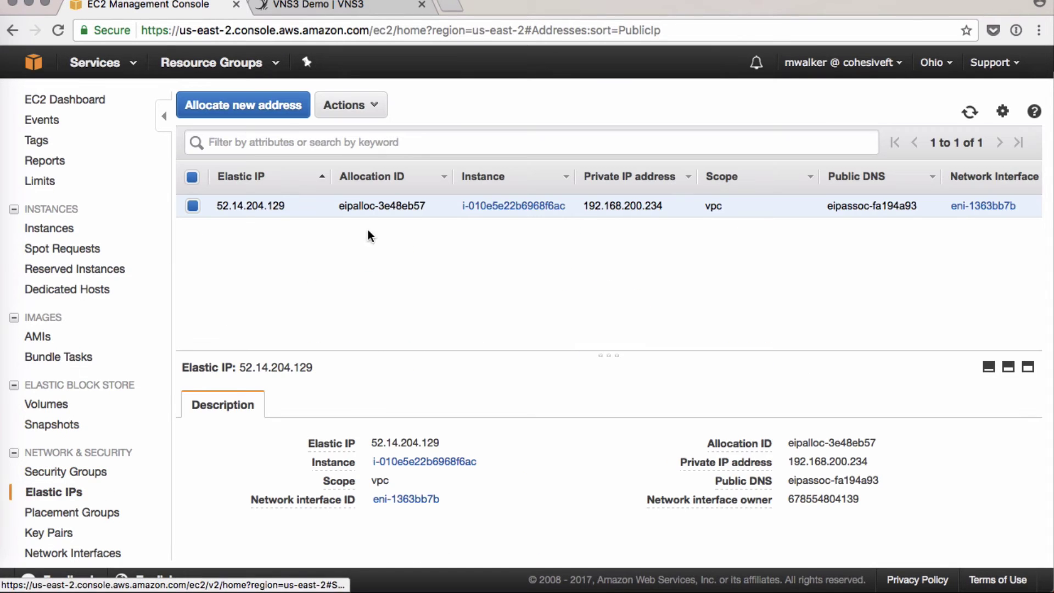
left_click(275, 118)
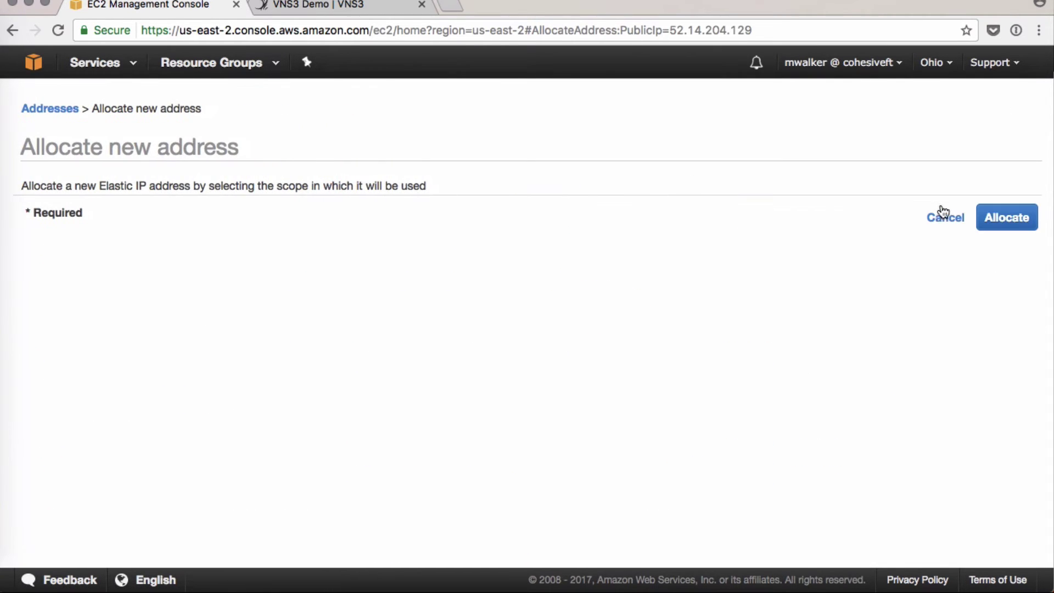
left_click(986, 216)
left_click(763, 293)
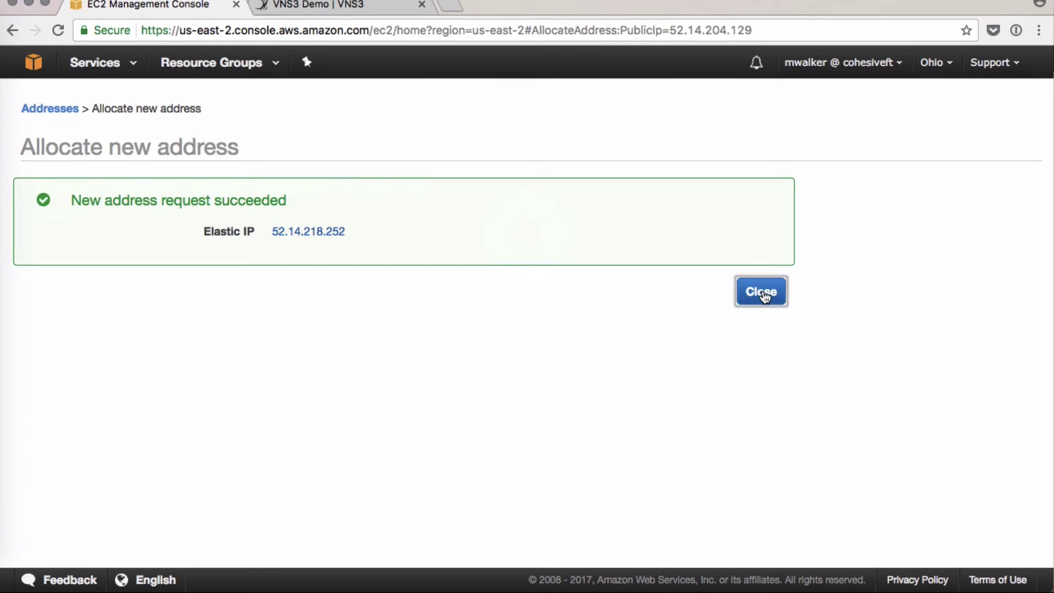
- Associate 52.14.218.252 with the Webserver instance, then return to the instances list
left_click(308, 231)
left_click(346, 105)
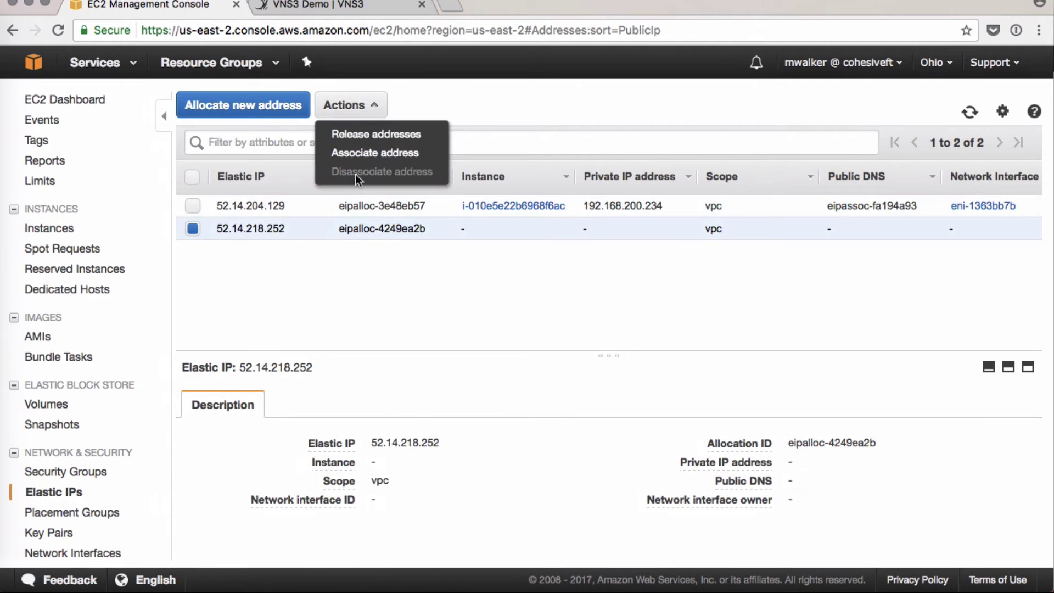
left_click(342, 150)
left_click(471, 275)
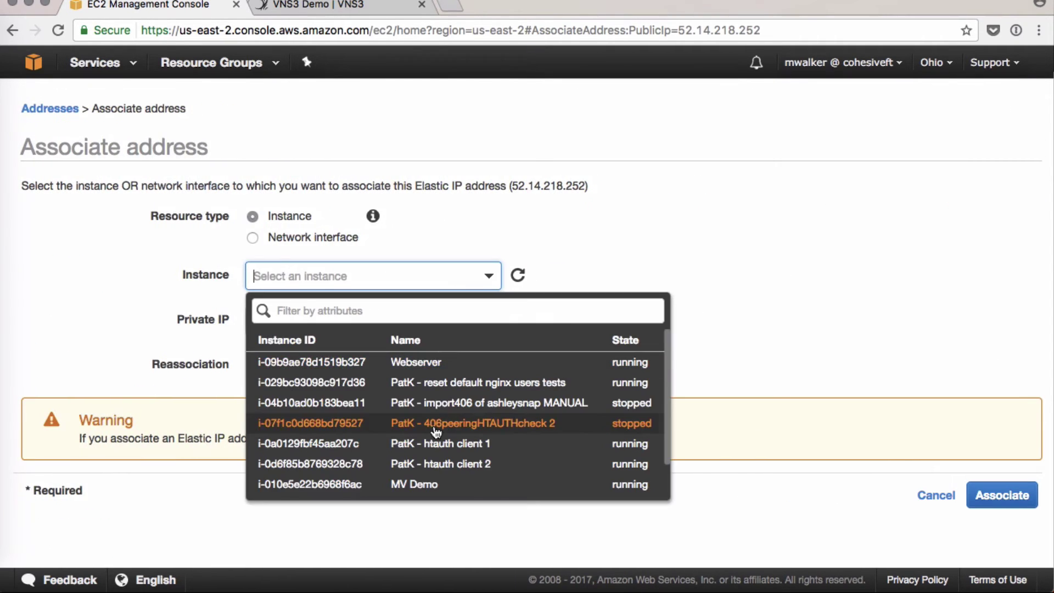
scroll(435, 428, "down", 1)
scroll(420, 439, "up", 2)
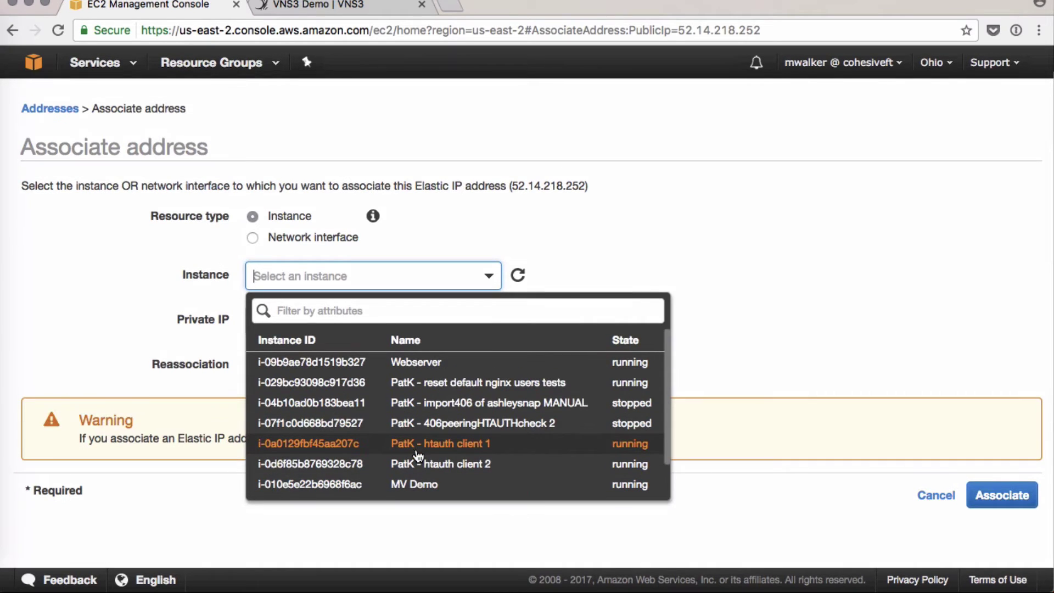
left_click(398, 385)
left_click(439, 276)
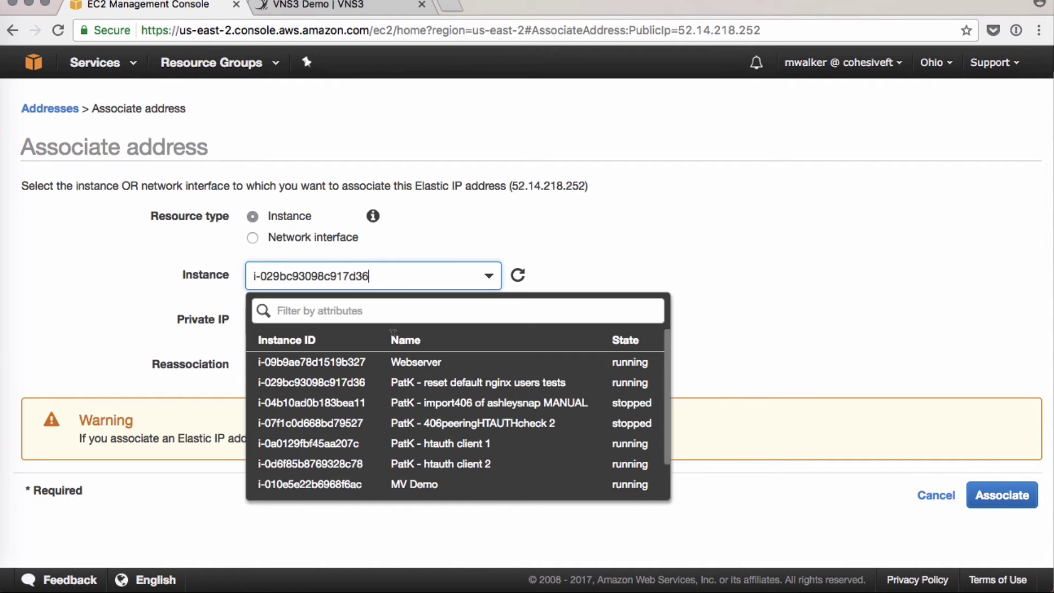
left_click(330, 362)
left_click(995, 497)
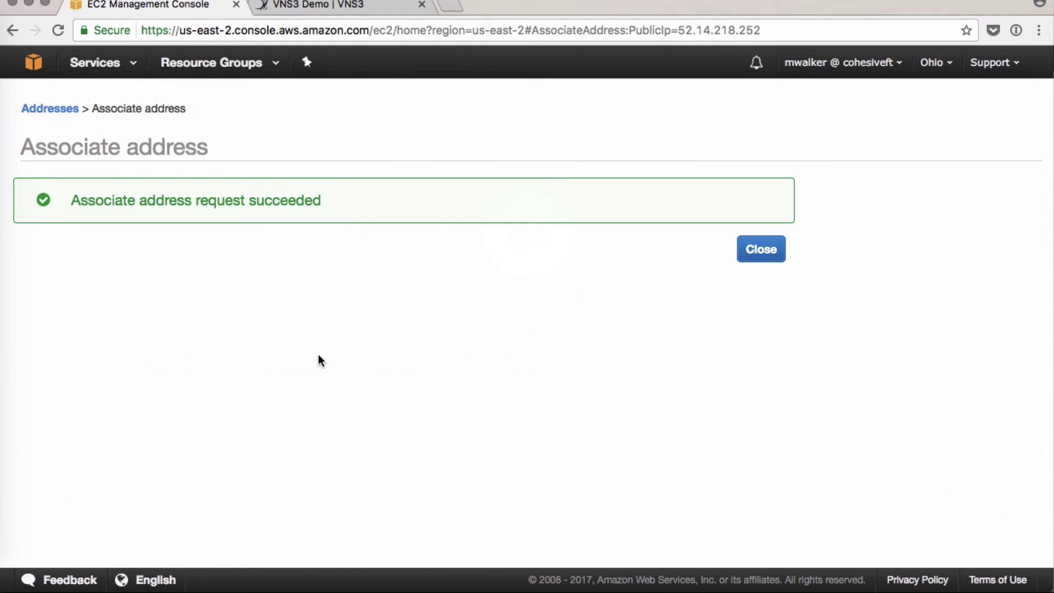
left_click(751, 254)
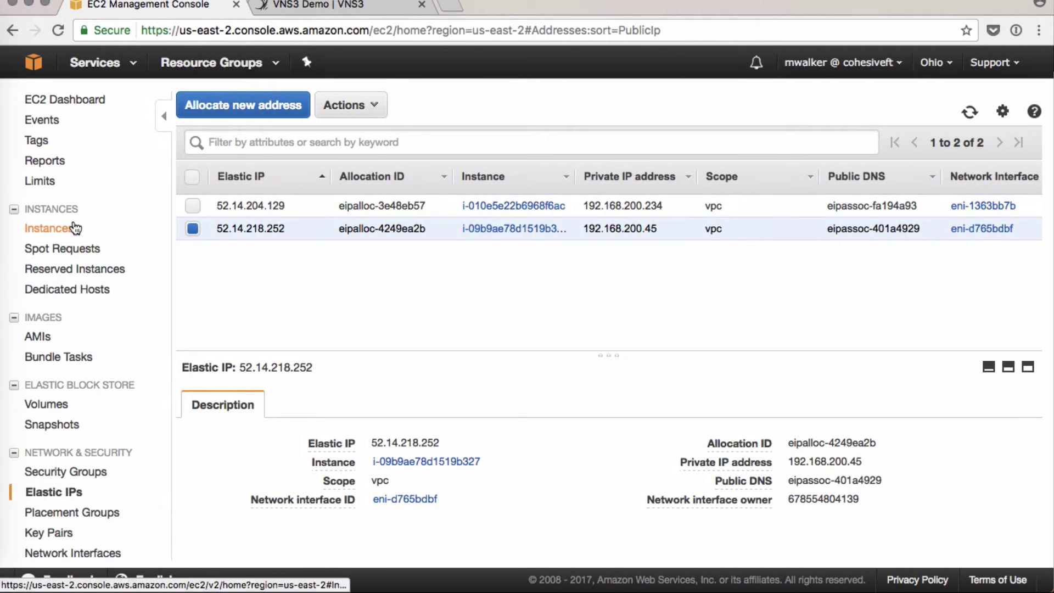
left_click(66, 226)
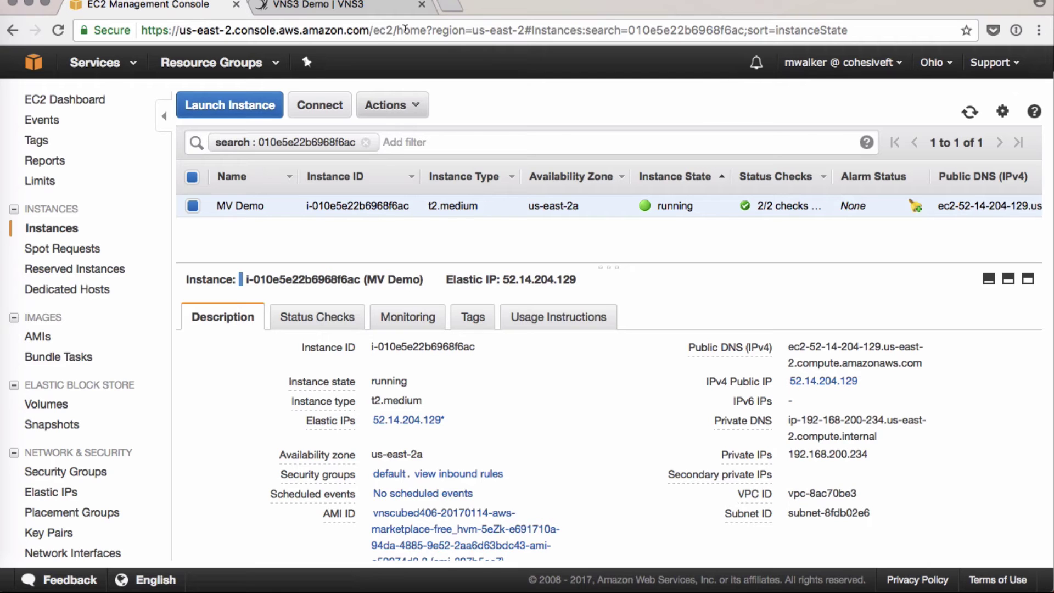
- SSH to the webserver as ubuntu with mv-demo.pem, accept the host key, then run sudo su
left_click(19, 393)
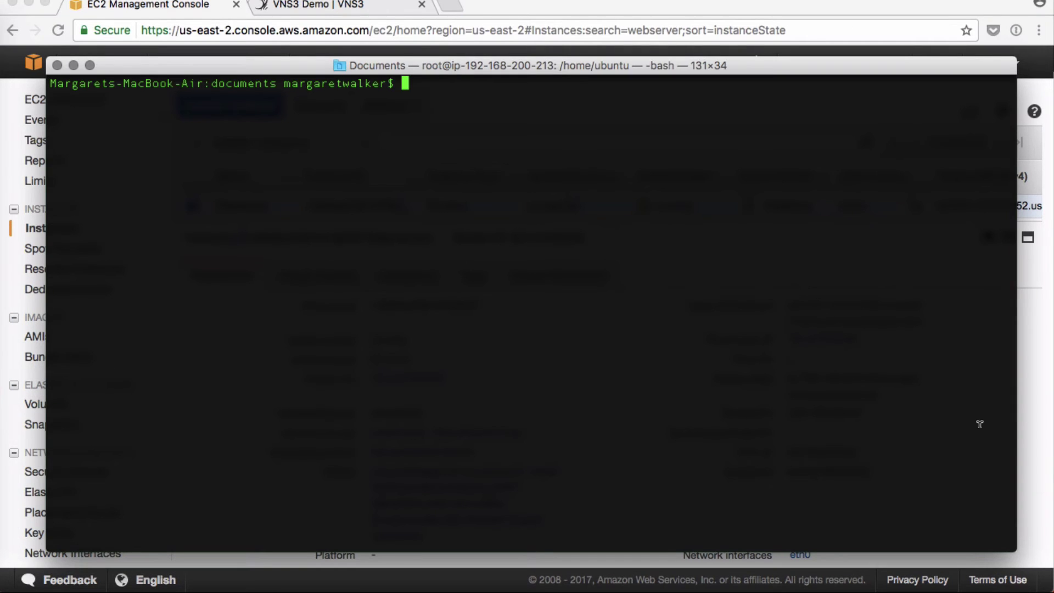
type("ssh -i mv-demop")
key("BackSpace")
type(".pem ")
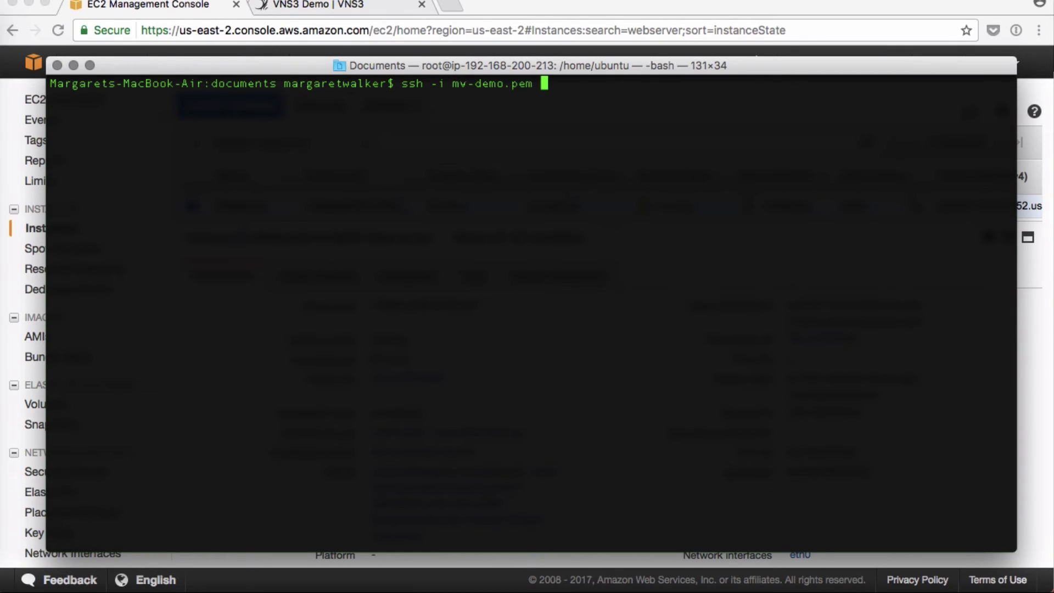
type("ubuntu@")
type("@ec2-52-14-218-252.us-east-2.compute.amazonaws.com")
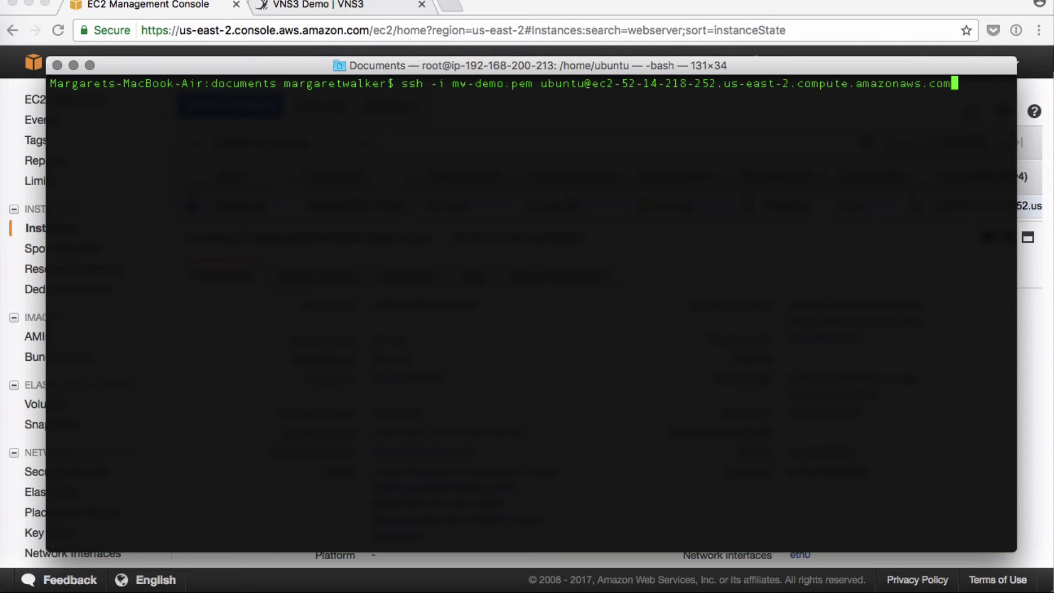
key("Return")
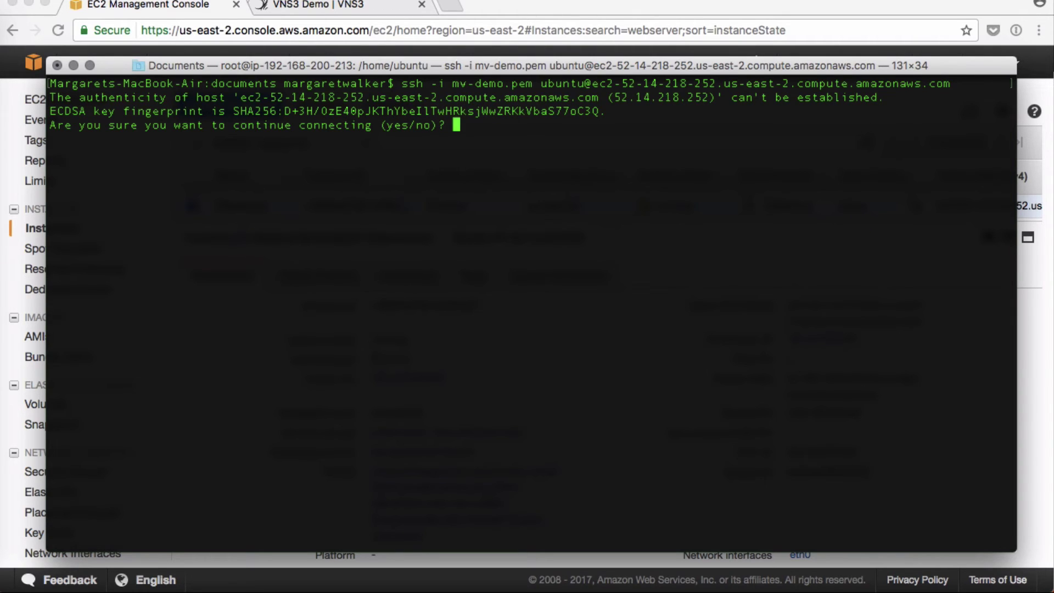
type("yes")
key("Return")
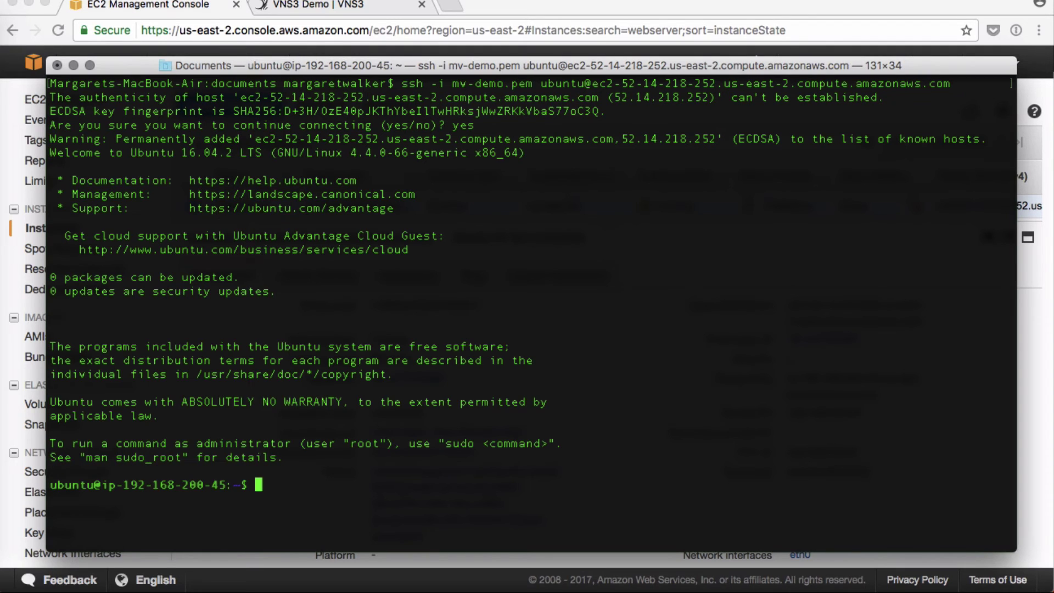
type("sudo su")
key("Return")
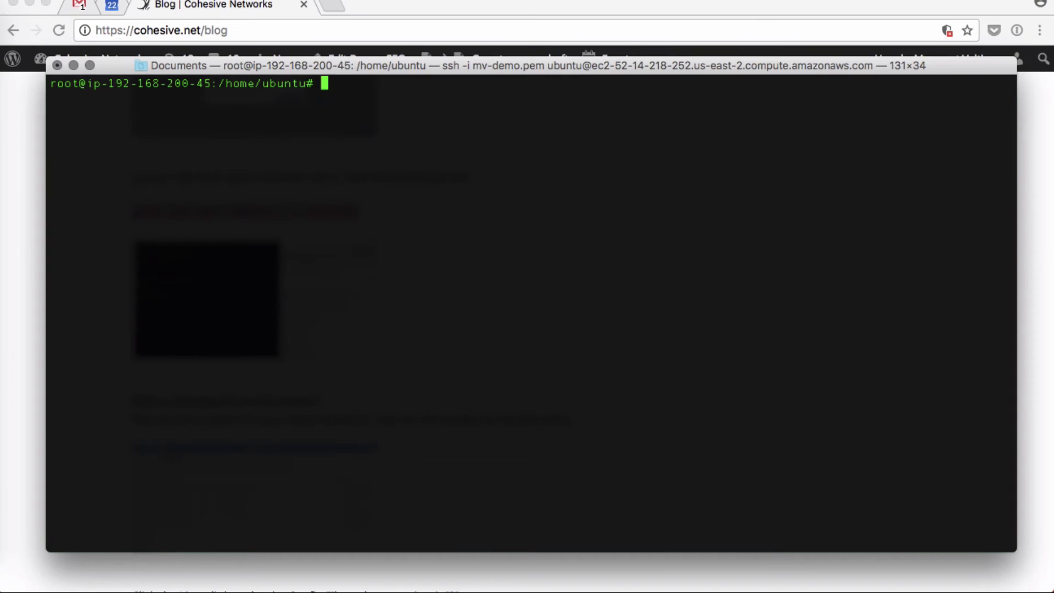
- Run apt-get install -y openvpn as root, then switch back to the VNS3 Status page
type("apt-get")
type(" install -y")
type(" openvp")
type("n")
key("Return")
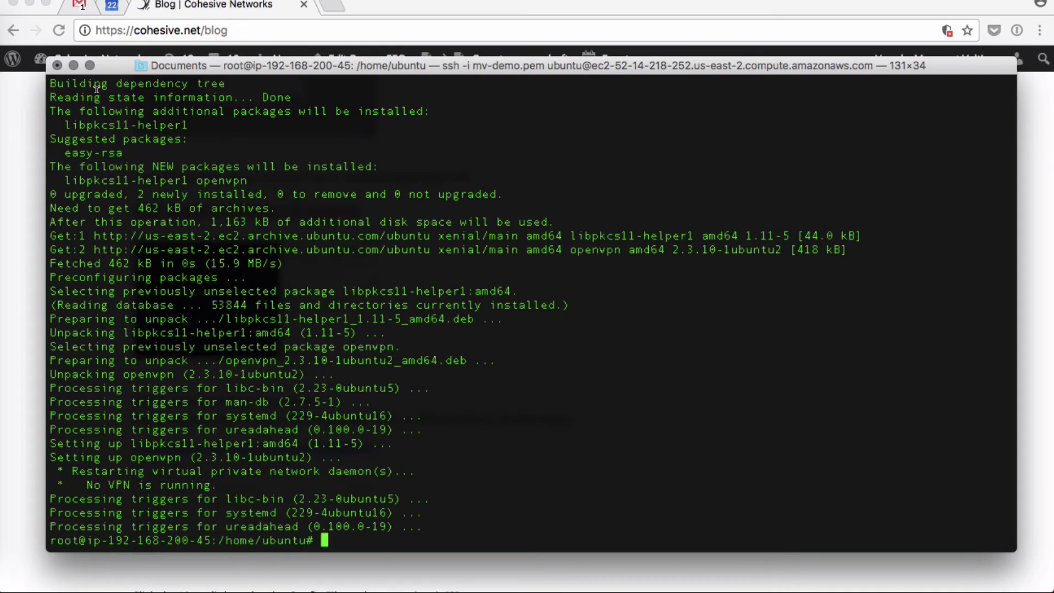
key("super+Tab")
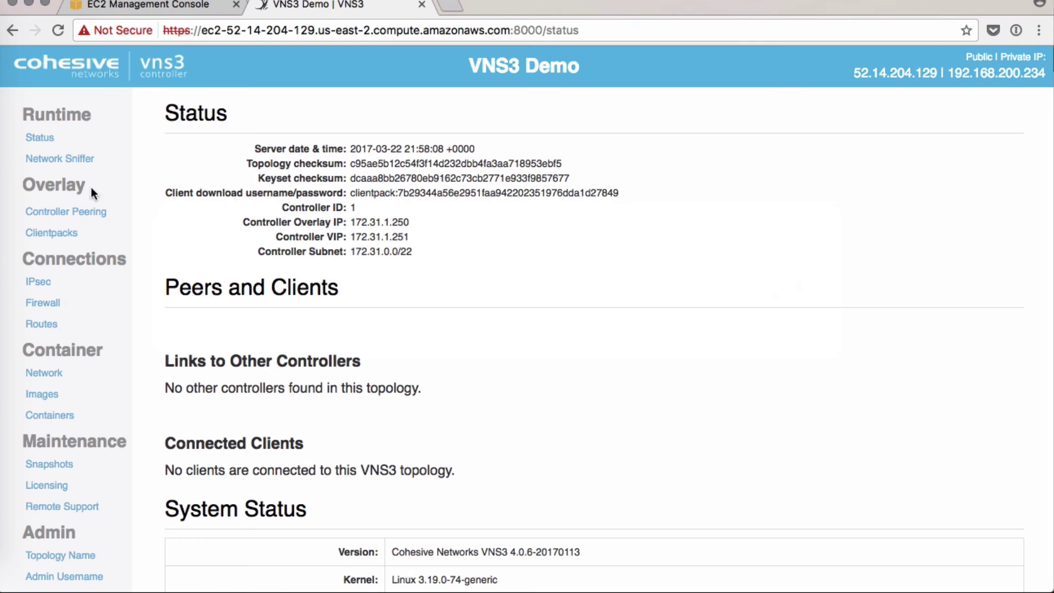
- From Clientpacks, open the Linux .conf file for clientpack 172_31_1_1 in a new tab
left_click(64, 232)
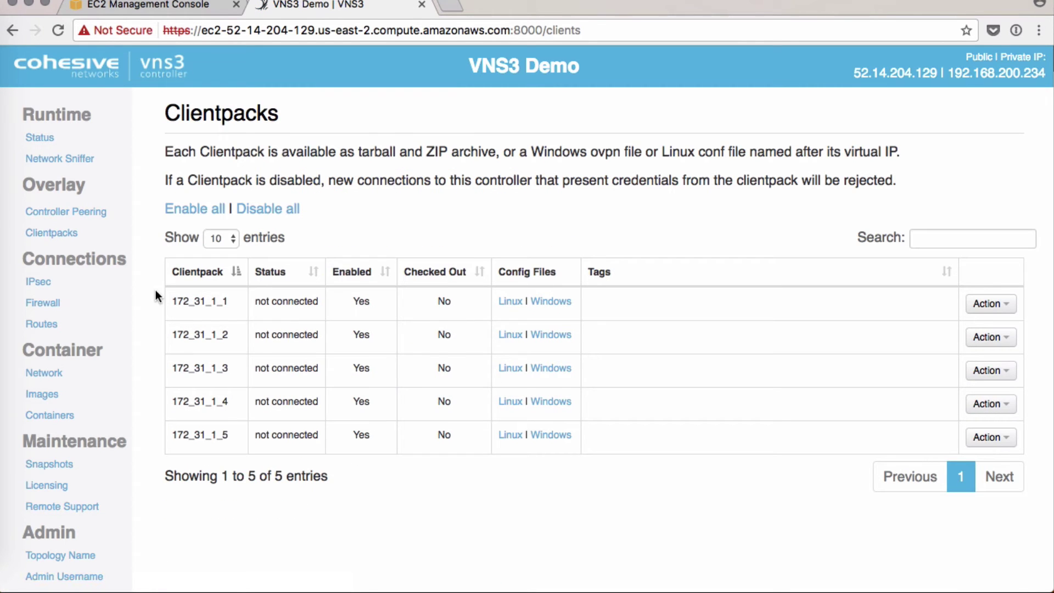
left_click_drag(172, 301, 228, 297)
left_click(229, 297)
left_click(508, 306)
left_click(489, 7)
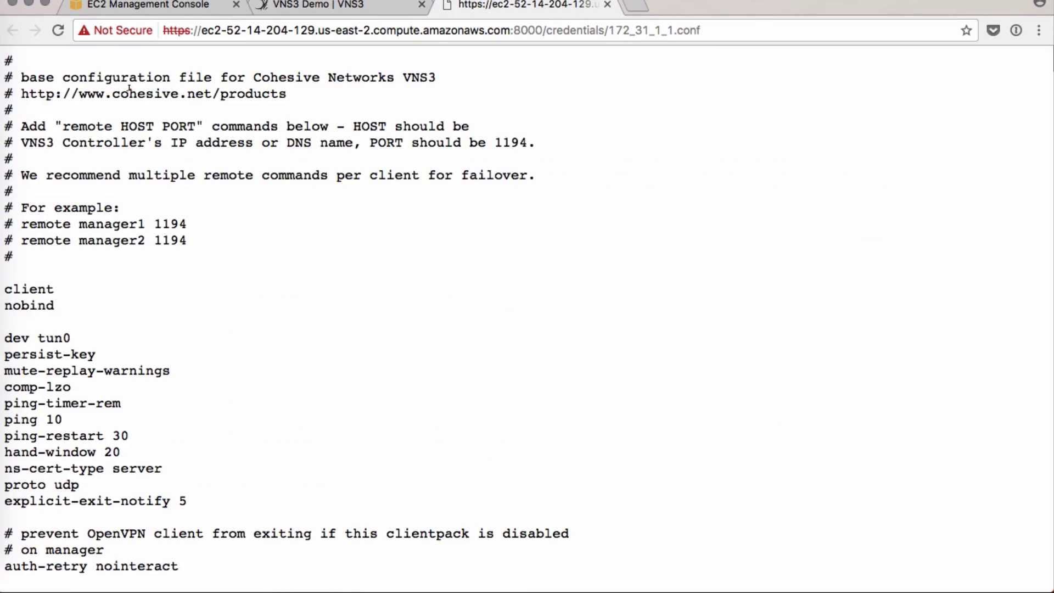
scroll(131, 83, "down", 15)
scroll(130, 84, "up", 8)
scroll(130, 84, "up", 7)
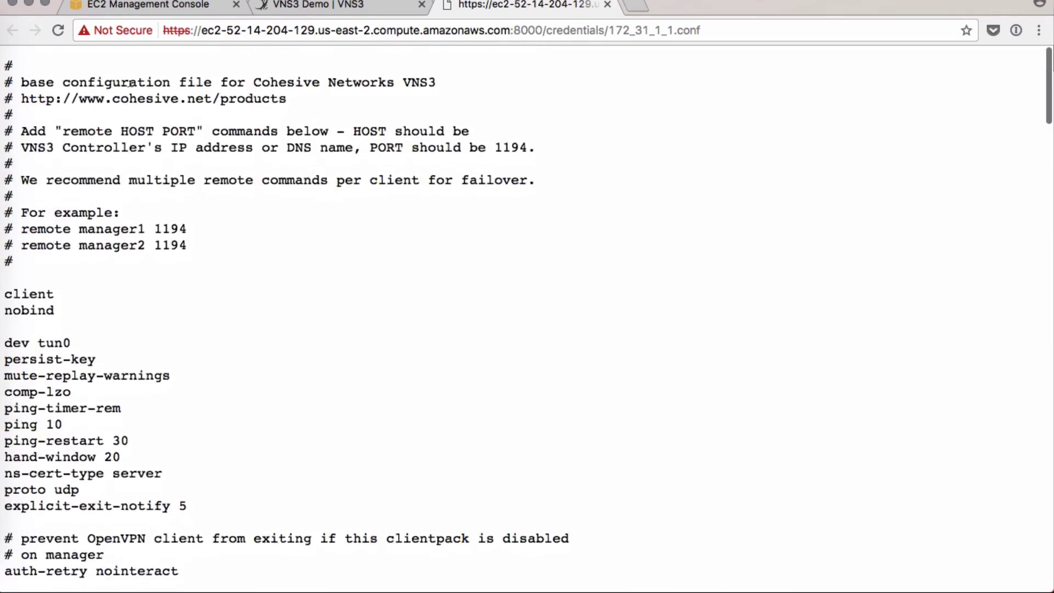
- Back in the webserver Terminal, start editing cp1.conf with vi
key("super+Tab")
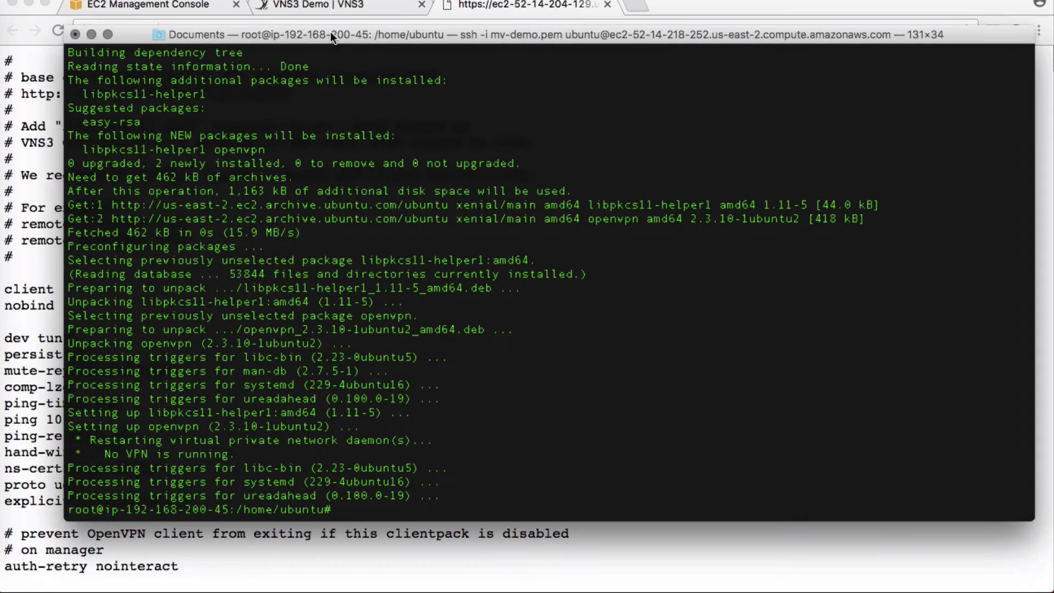
left_click_drag(331, 31, 331, 31)
type("vi")
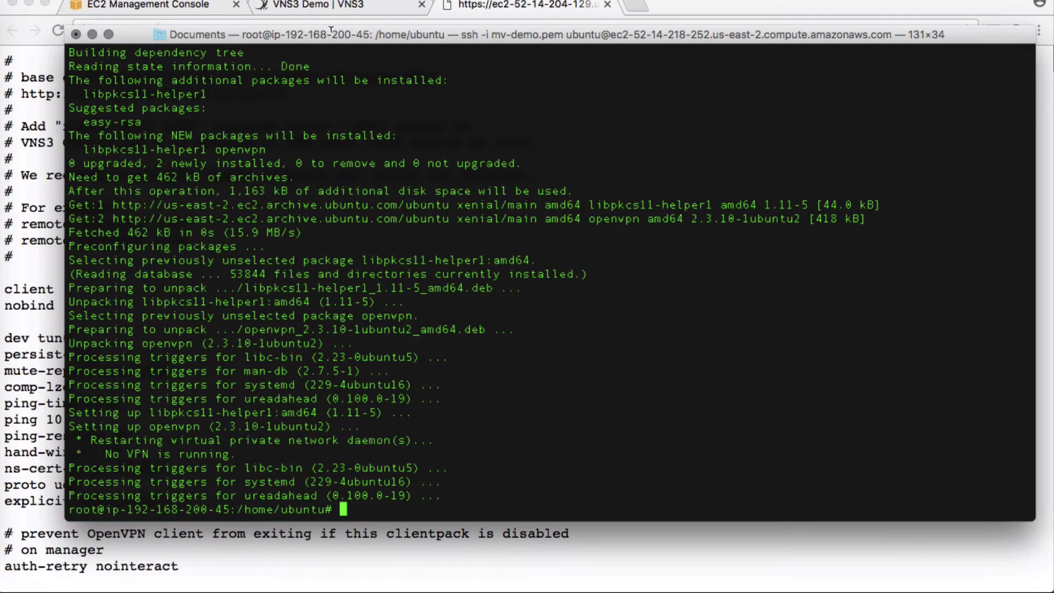
type(" cp1.conf")
- Create cp1.conf in vi with the copied clientpack config, including remotes 192.168.200.234 and 52.14.204.129, and save it
key("Return")
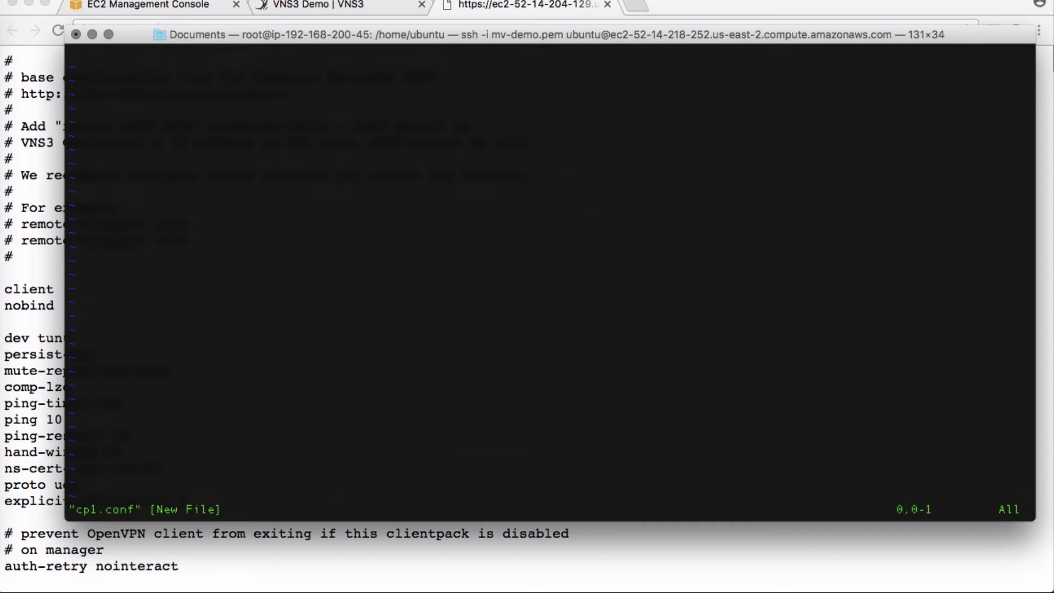
left_click(32, 94)
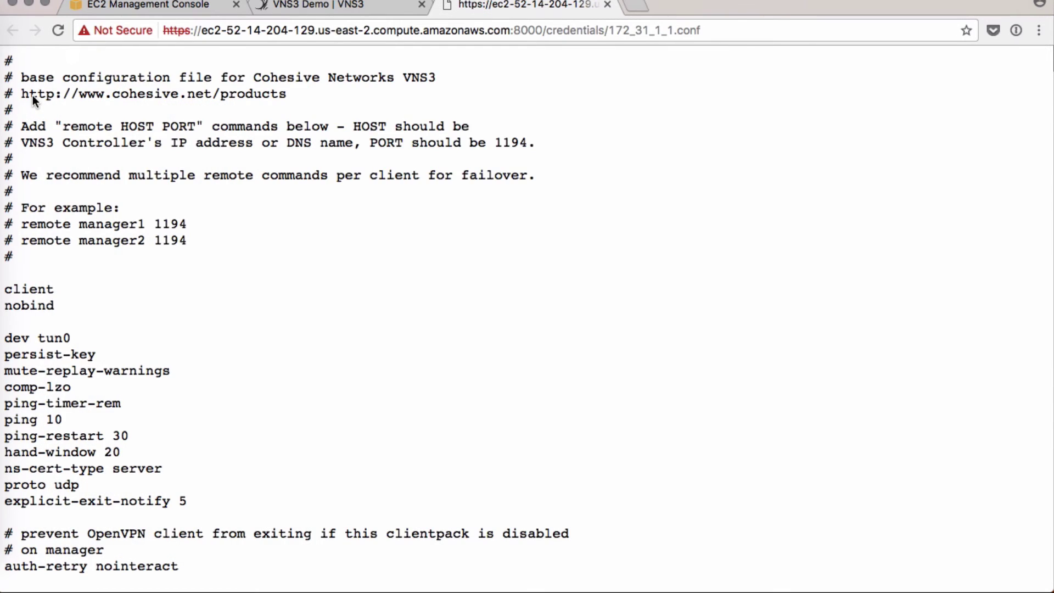
key("super+a")
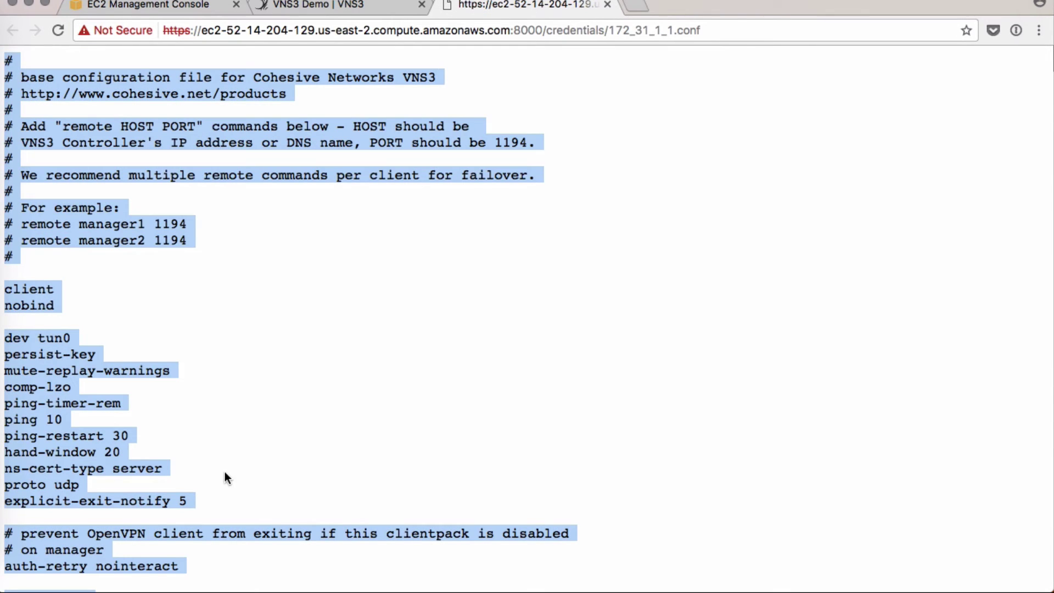
key("super+Tab")
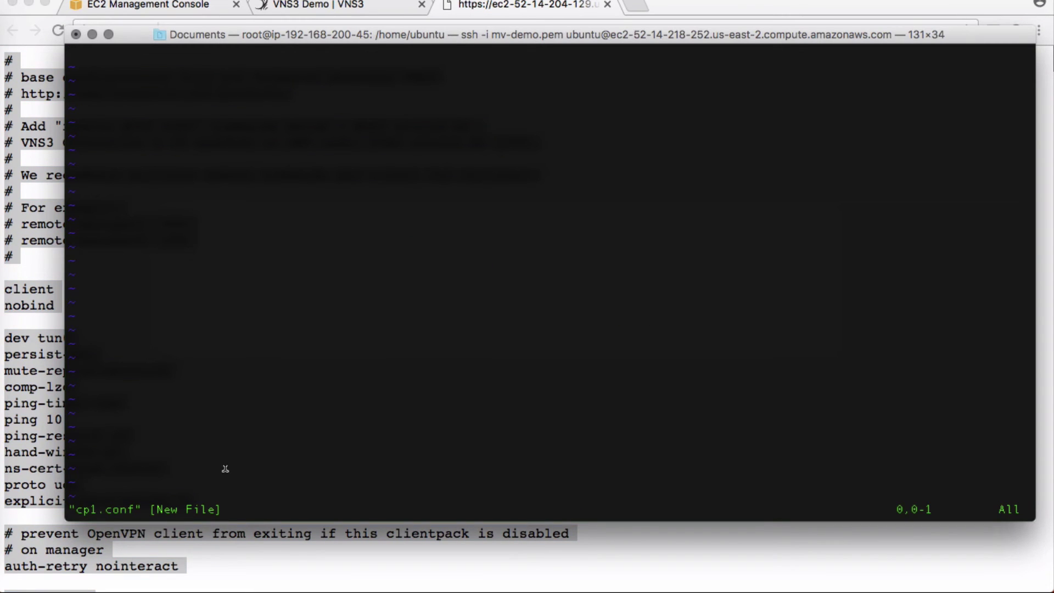
key("i")
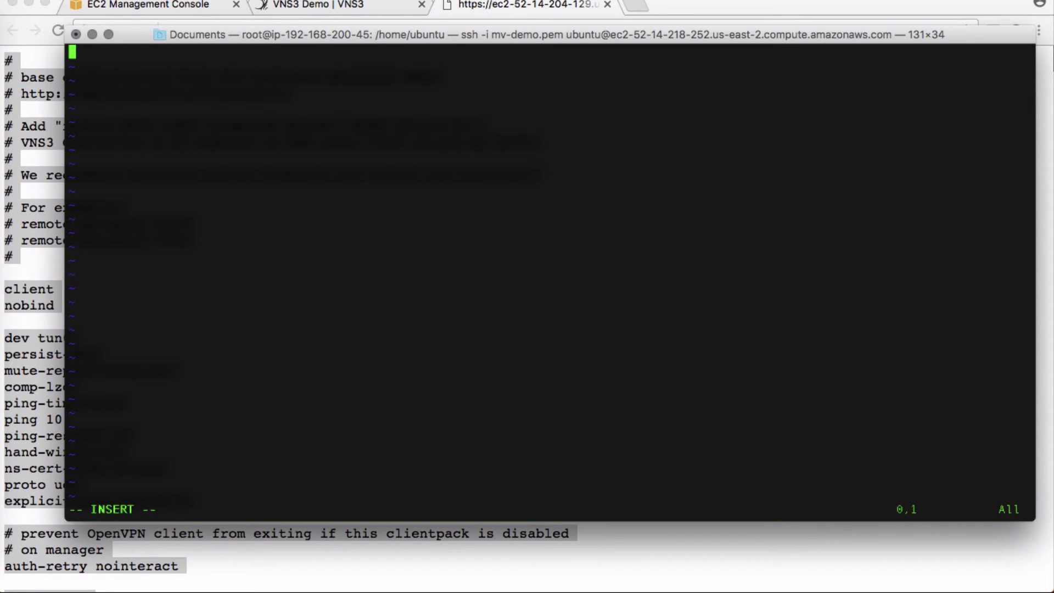
key("super+v")
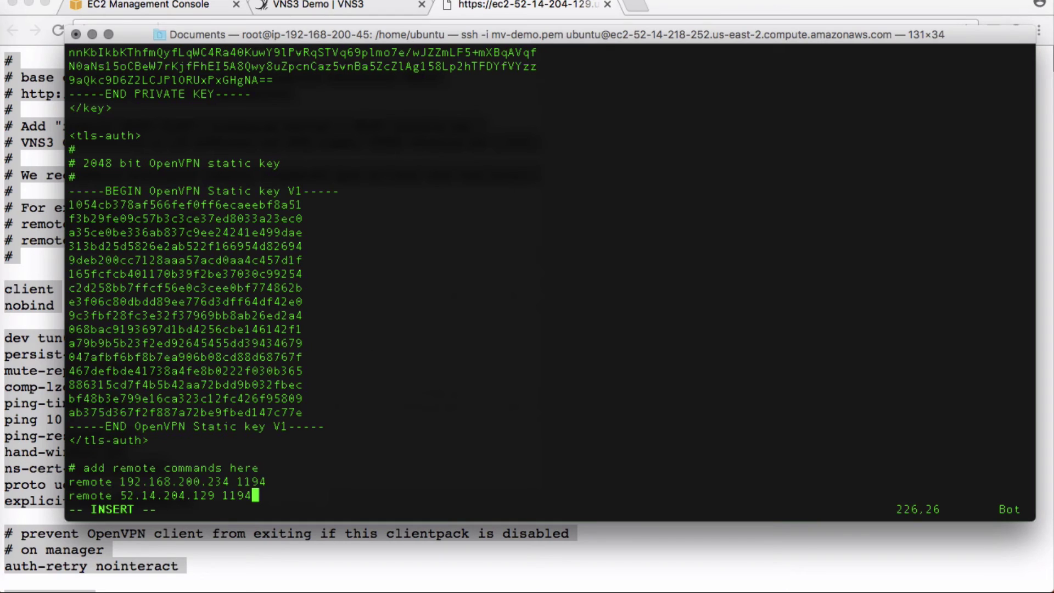
key("Escape")
type(":wq")
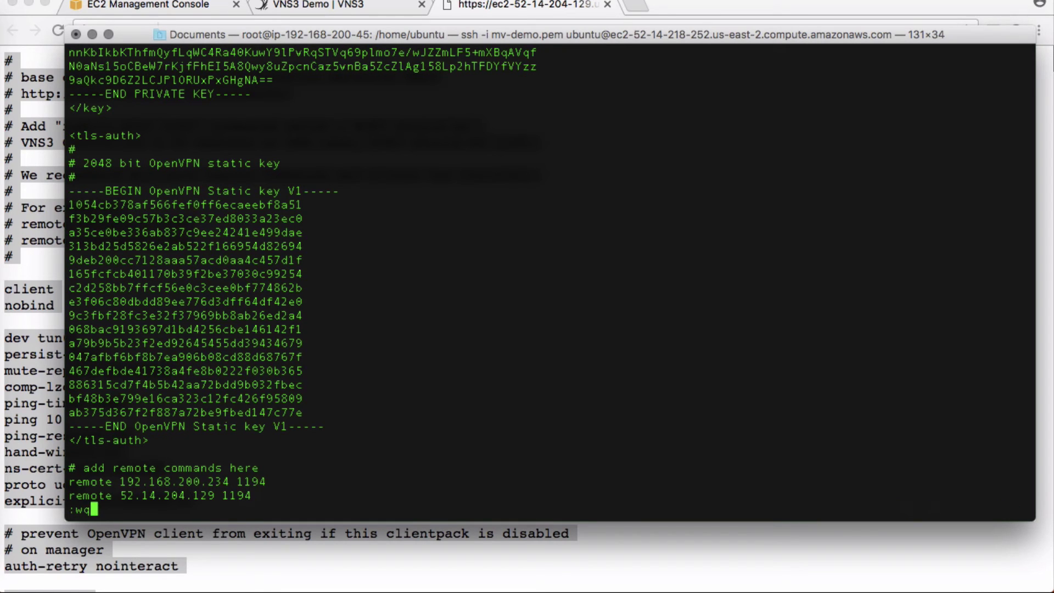
key("Return")
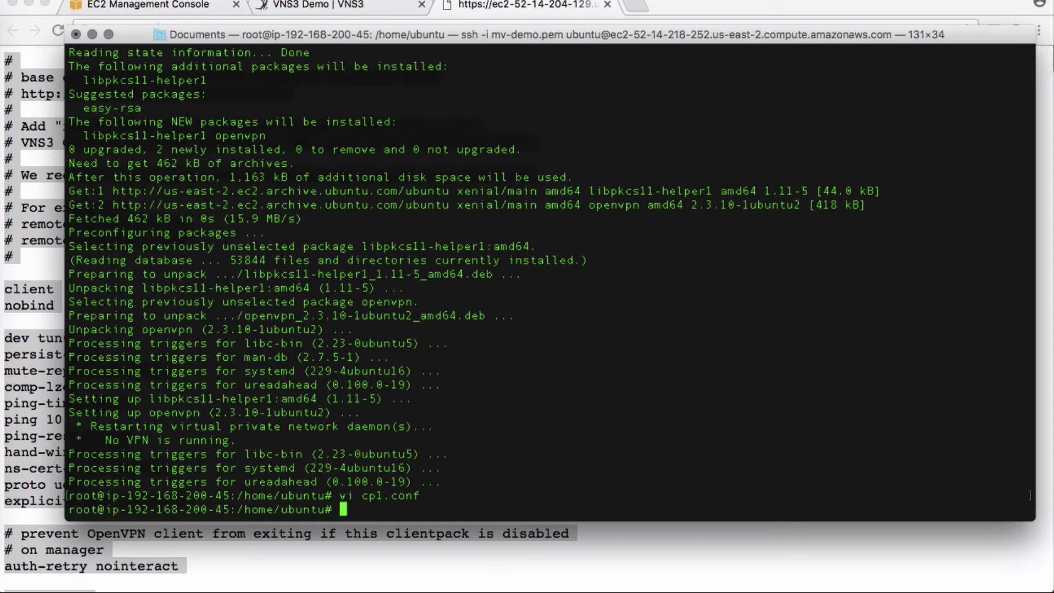
- Move cp1.conf into /etc/openvpn
type("mv cp1.conf /etc/et")
key("BackSpace")
key("BackSpace")
type("opn")
key("BackSpace")
type("envpn")
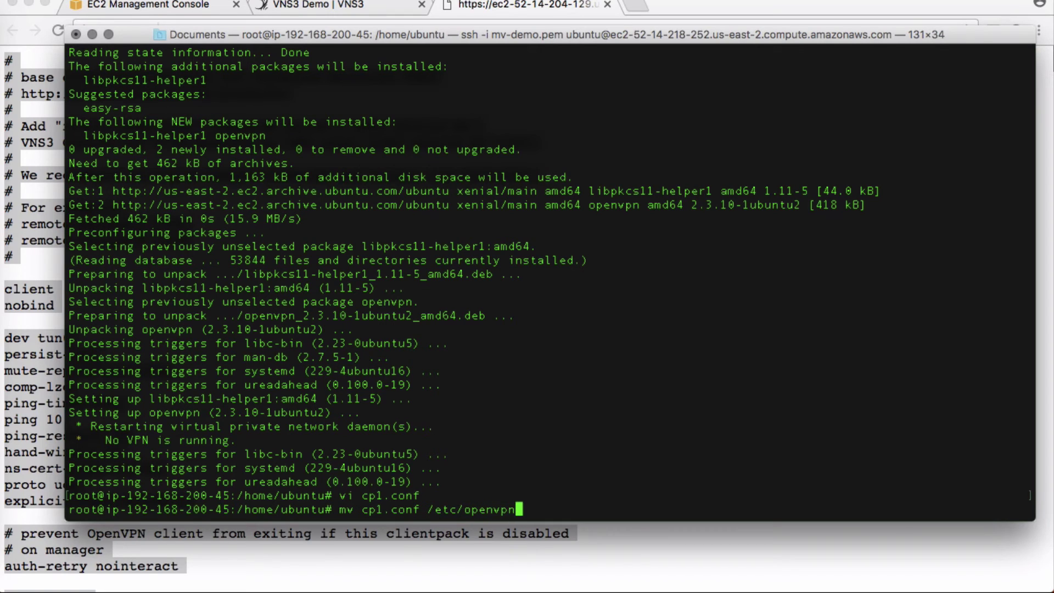
key("Return")
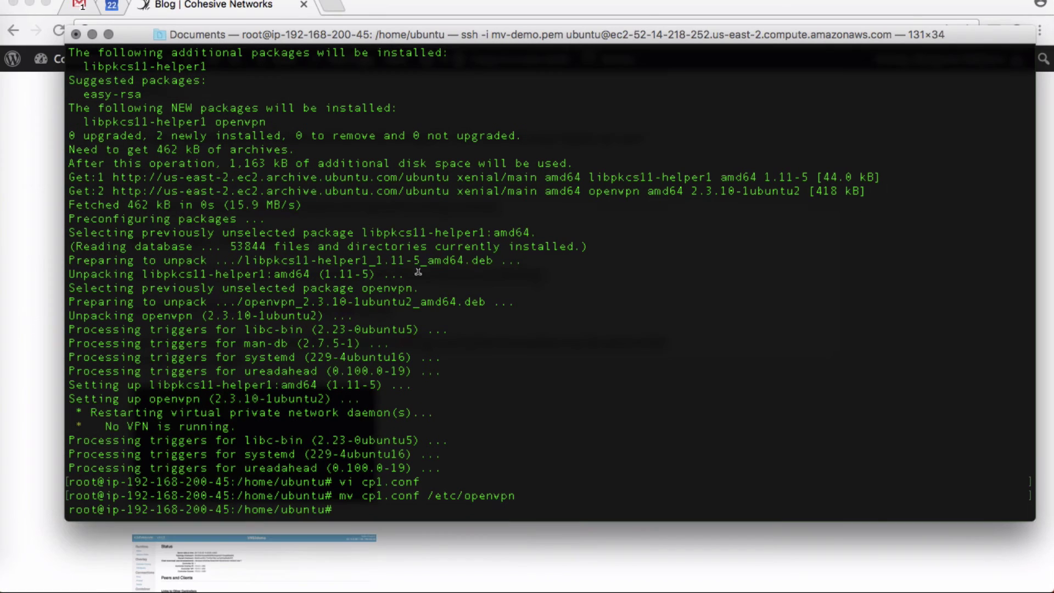
left_click_drag(349, 37, 606, 0)
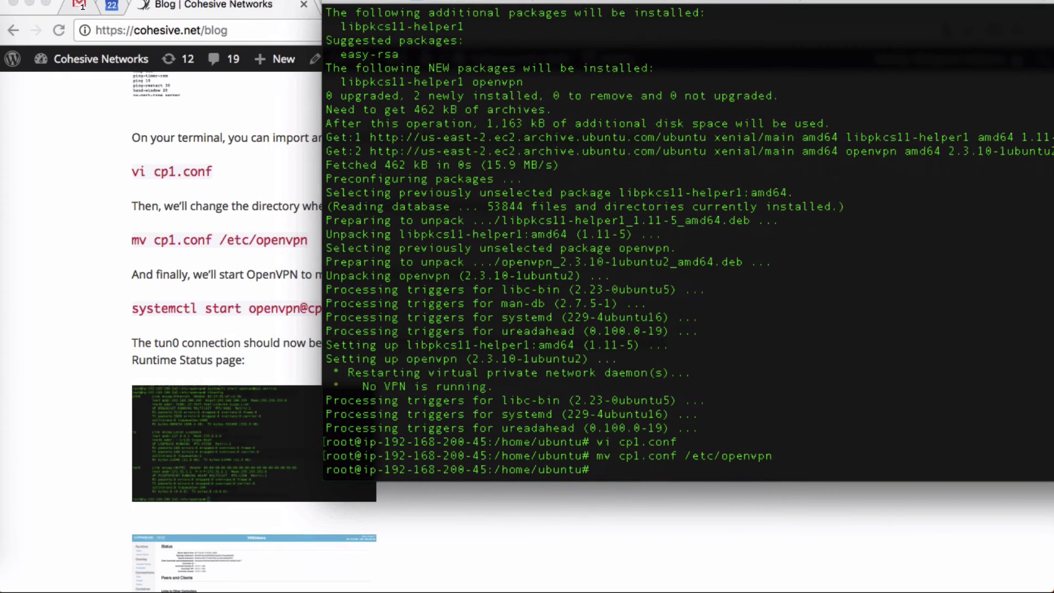
type("systemctl start openv")
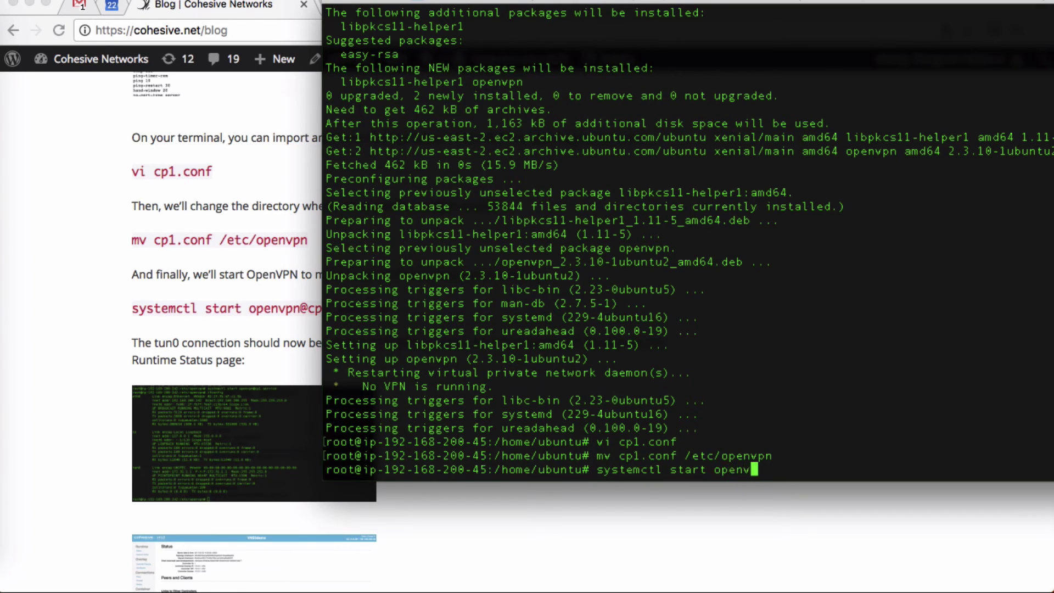
type("pn@cp1.conf")
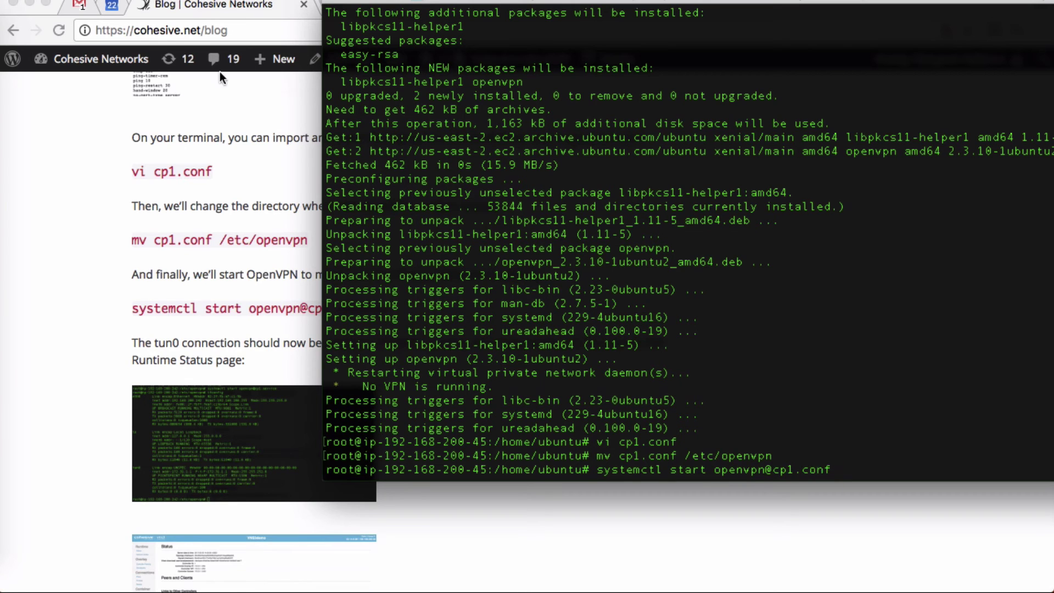
left_click_drag(541, 2, 321, 44)
key("BackSpace")
key("BackSpace")
key("BackSpace")
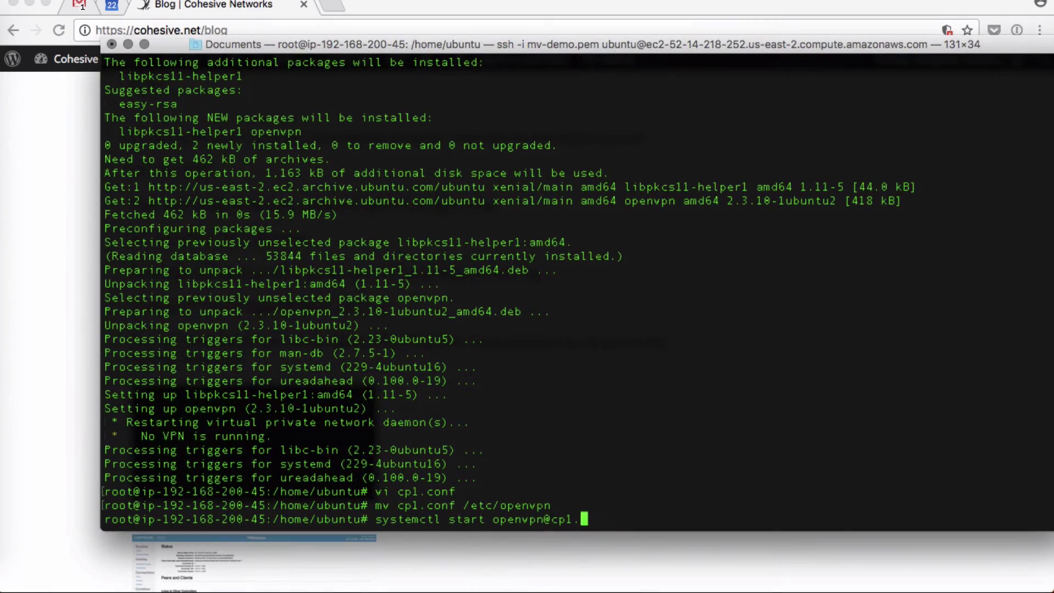
type("server")
key("Return")
key("Up")
key("BackSpace")
key("BackSpace")
key("BackSpace")
type("vice")
key("Return")
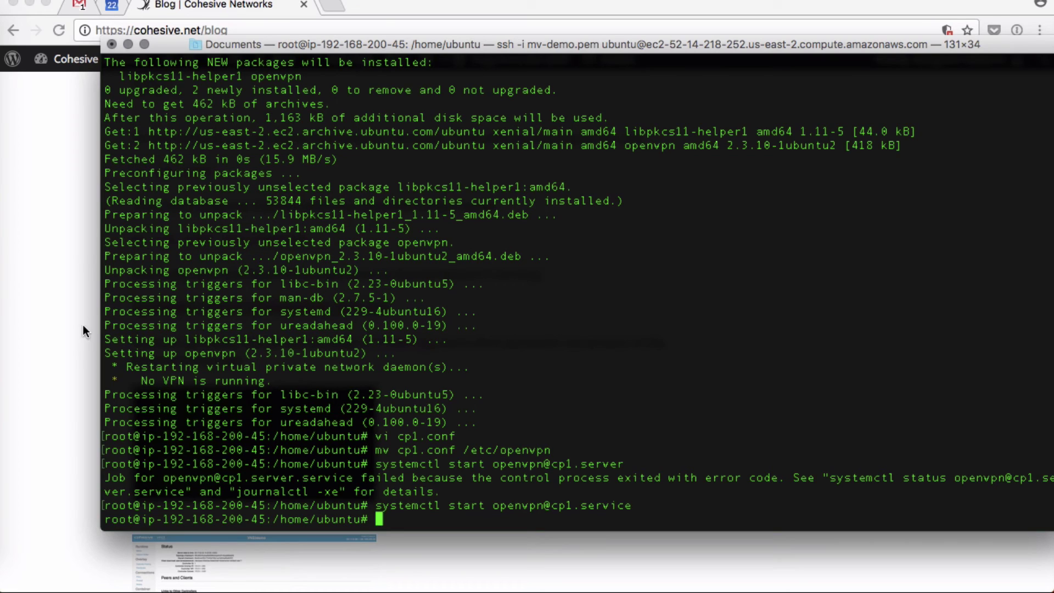
- Run ifconfig to confirm tun0 is up with address 172.31.1.1
type("ifconfig")
key("Return")
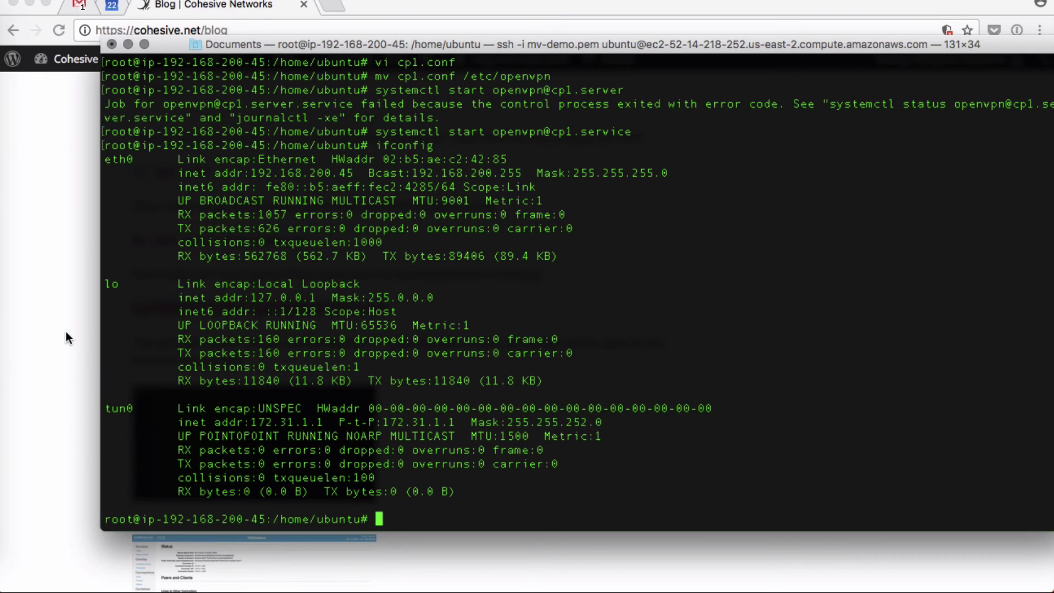
key("super+Tab")
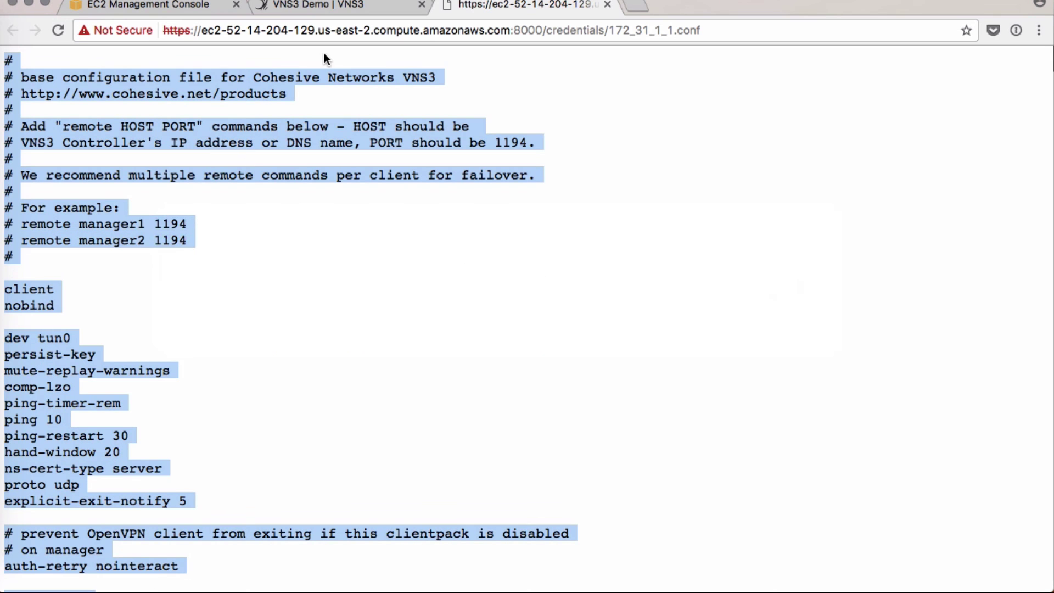
- Open the VNS3 controller's Status page and sort Connected Clients by physical IP
left_click(321, 9)
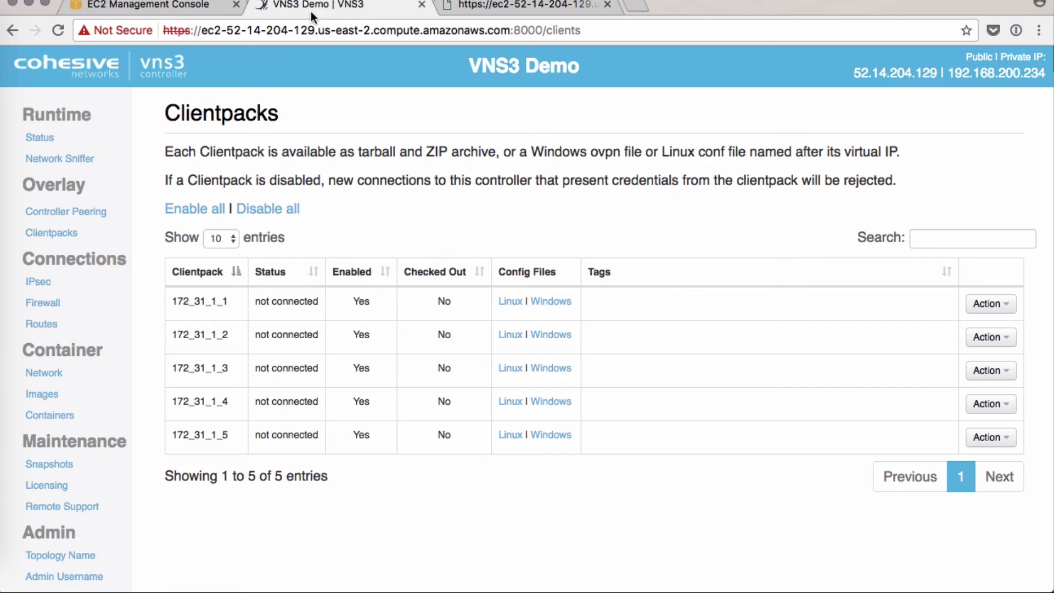
left_click(41, 138)
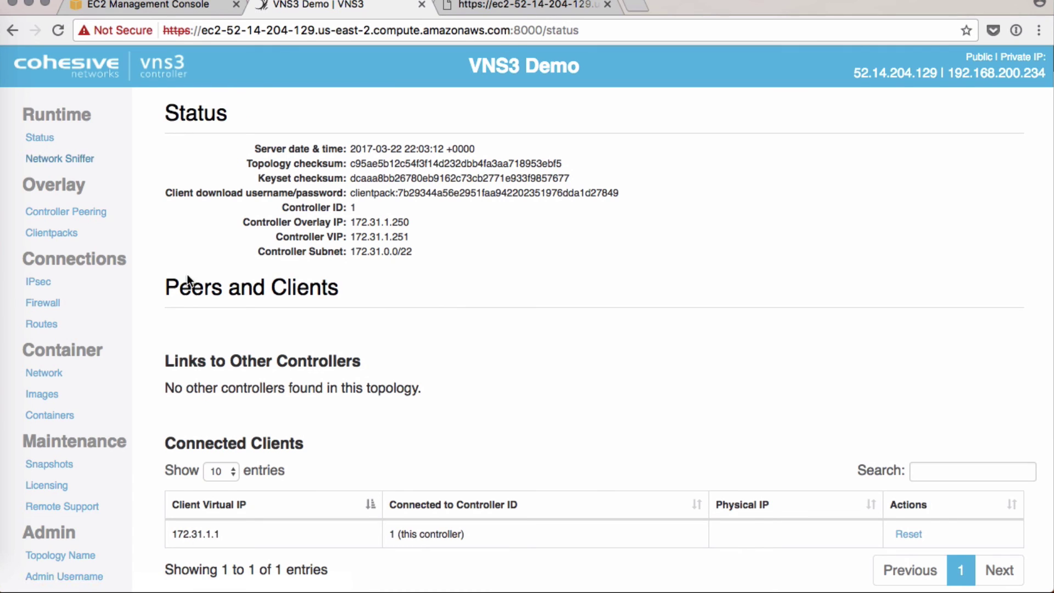
left_click_drag(162, 443, 409, 444)
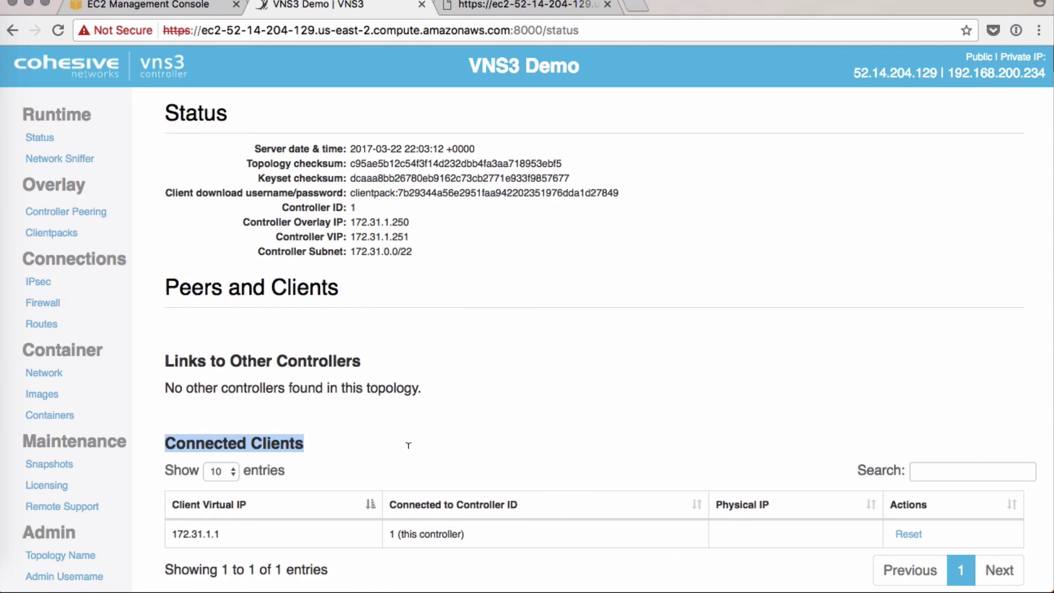
scroll(408, 445, "down", 5)
left_click_drag(240, 327, 170, 327)
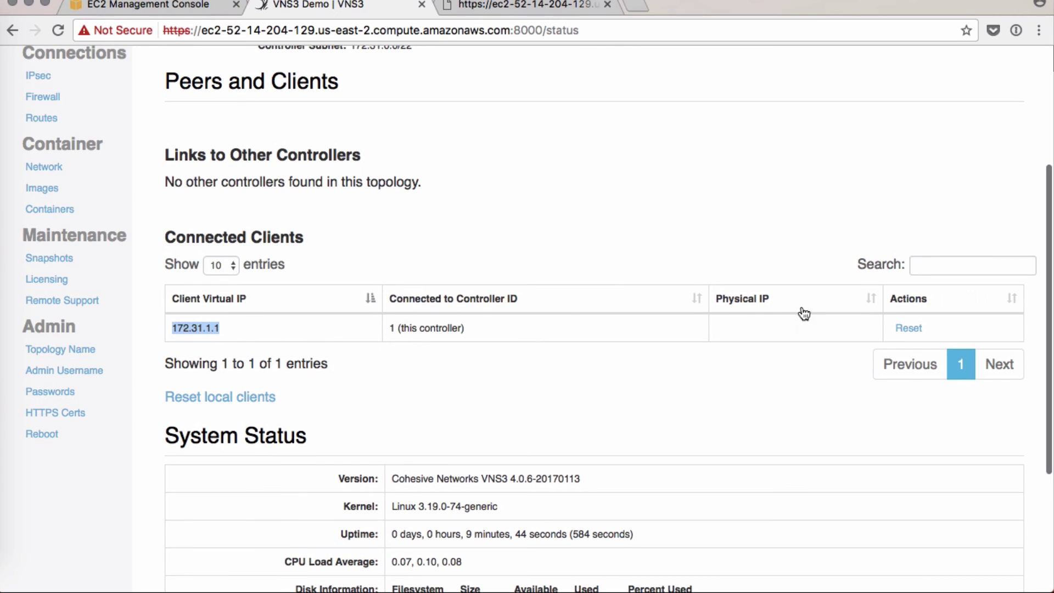
left_click(751, 306)
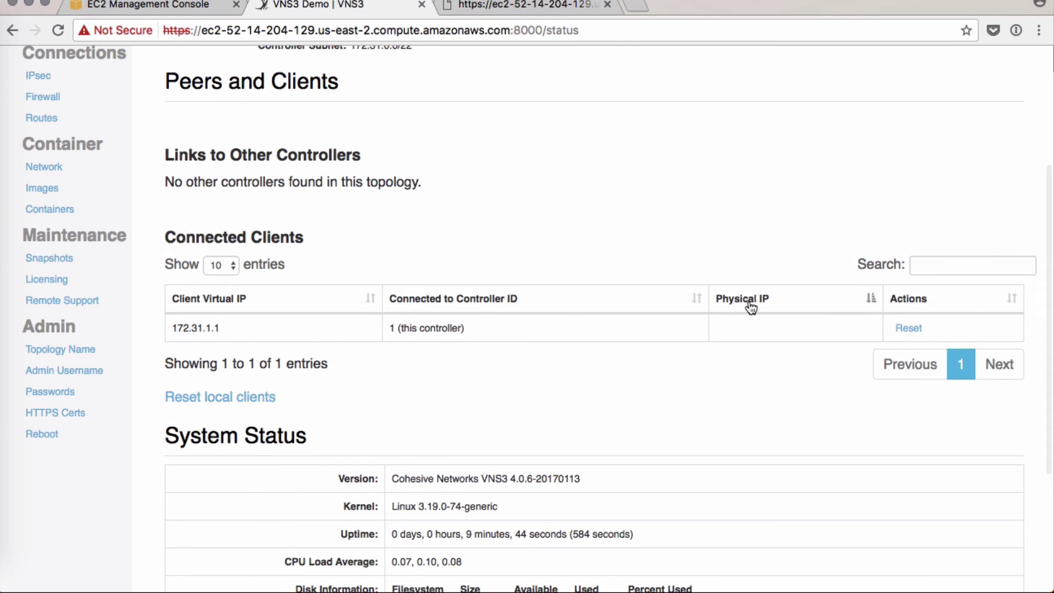
scroll(750, 306, "up", 5)
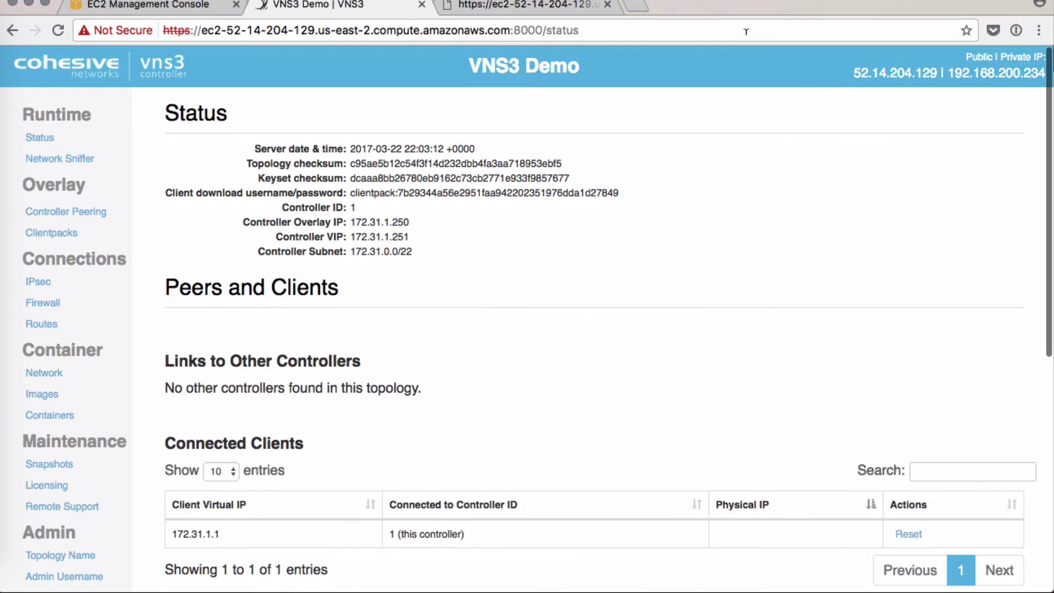
- Reload the Status page and confirm client 172.31.1.1 connected from physical IP 192.168.200.45
left_click(744, 29)
key("Return")
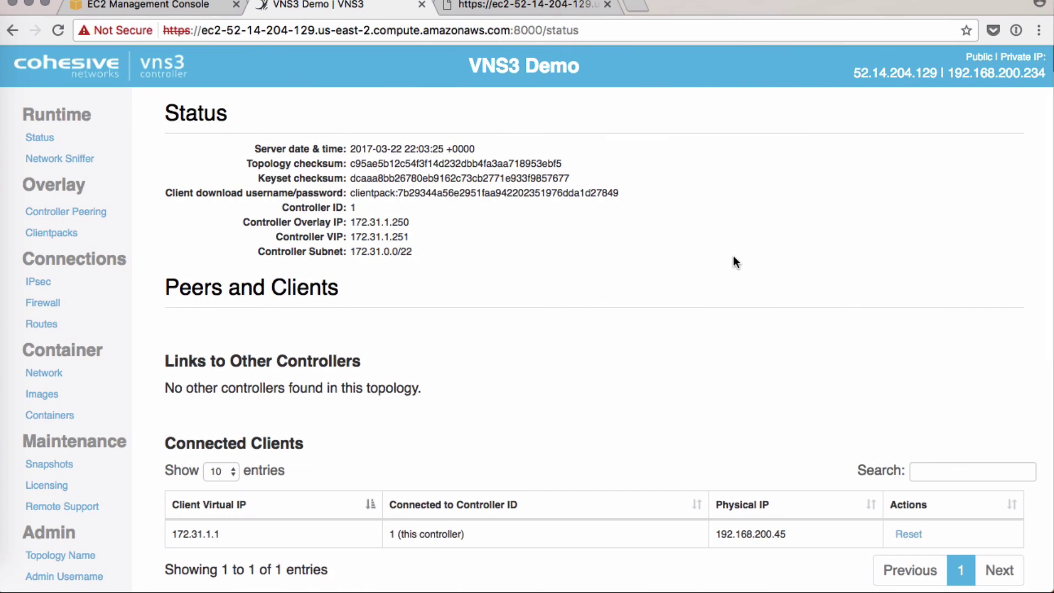
scroll(736, 261, "down", 2)
left_click_drag(712, 489, 786, 487)
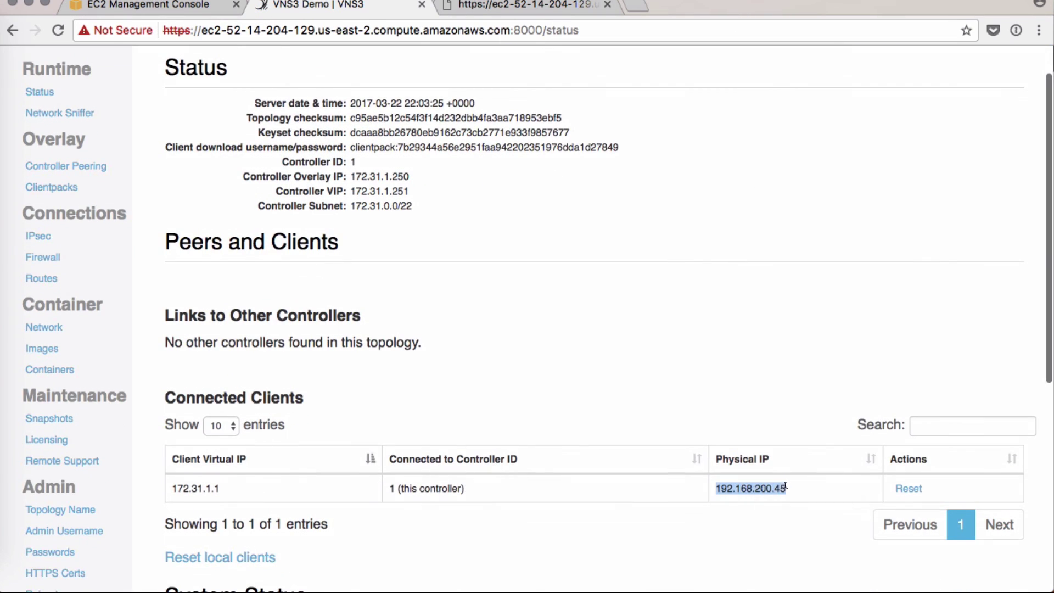
left_click(746, 392)
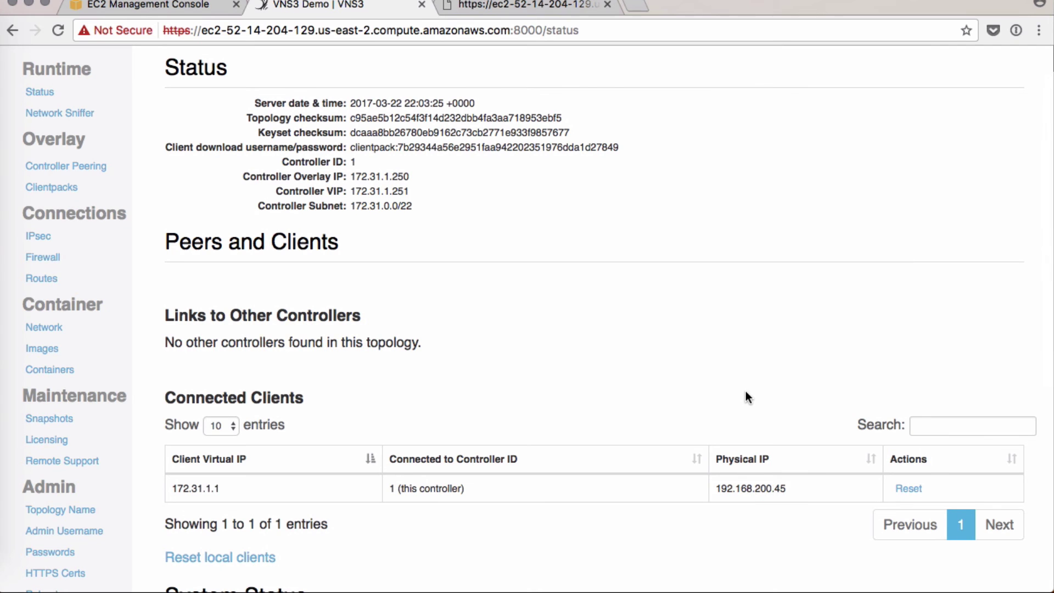
scroll(746, 391, "up", 2)
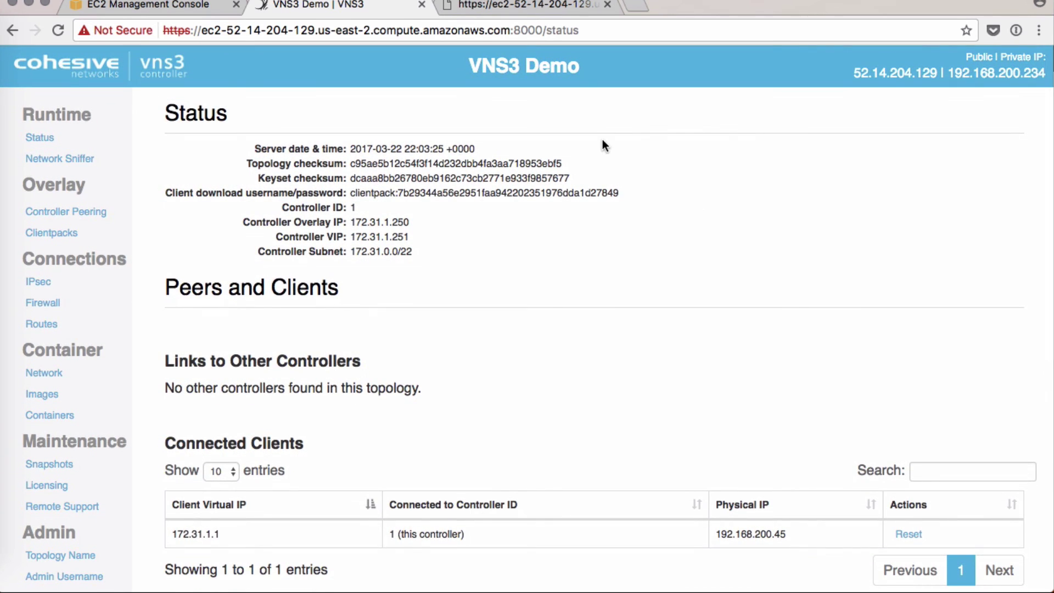